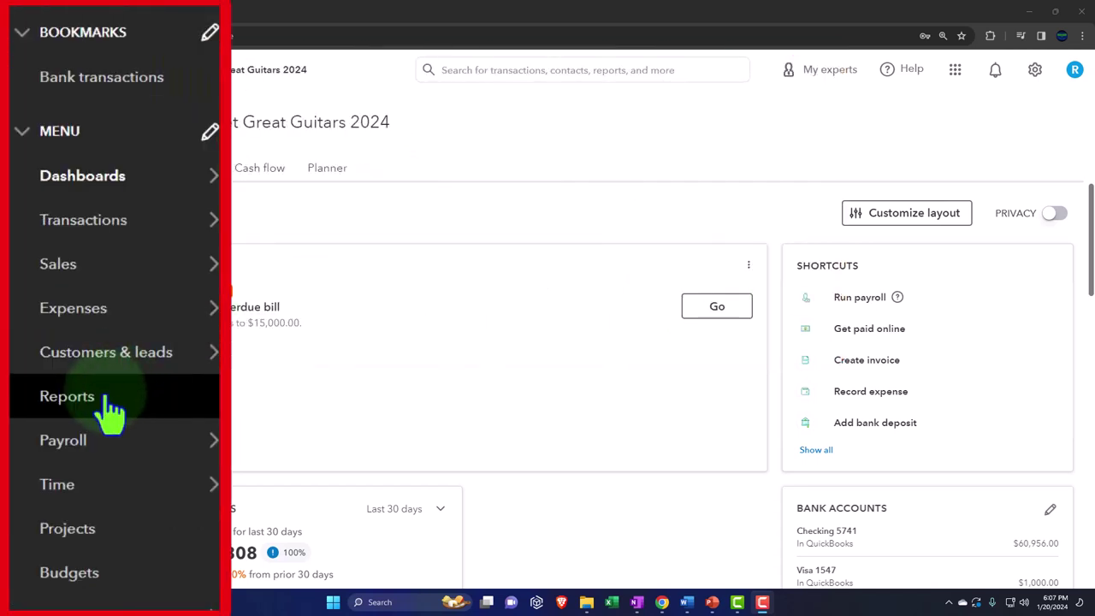
# Step: Go to the Reports page and open the favorite Balance Sheet, Profit and Loss and Trial Balance reports in separate browser tabs
pyautogui.click(108, 404)
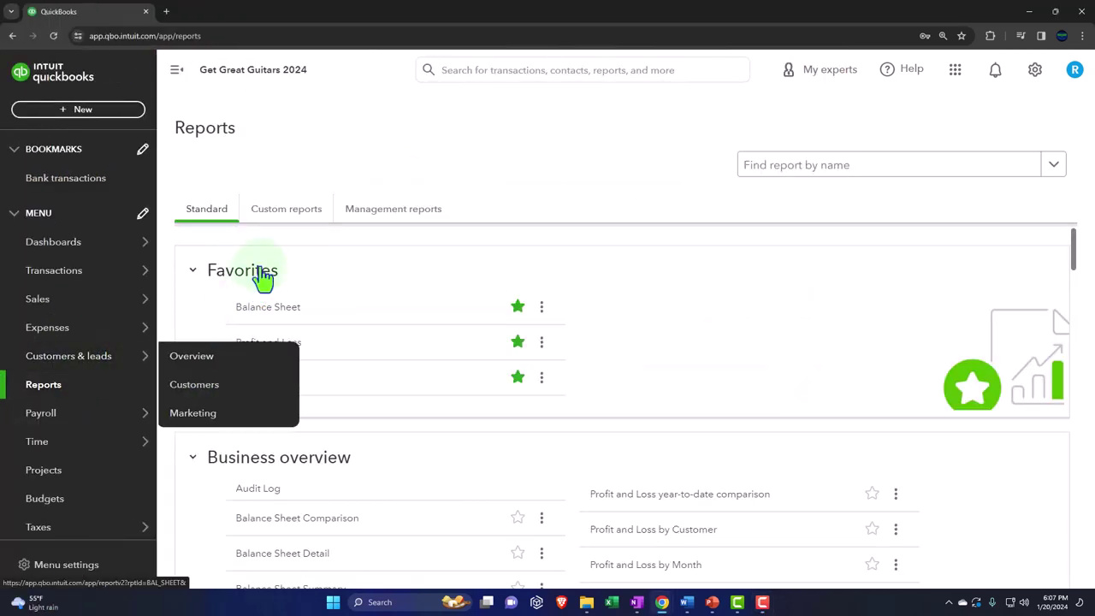
pyautogui.rightClick(310, 234)
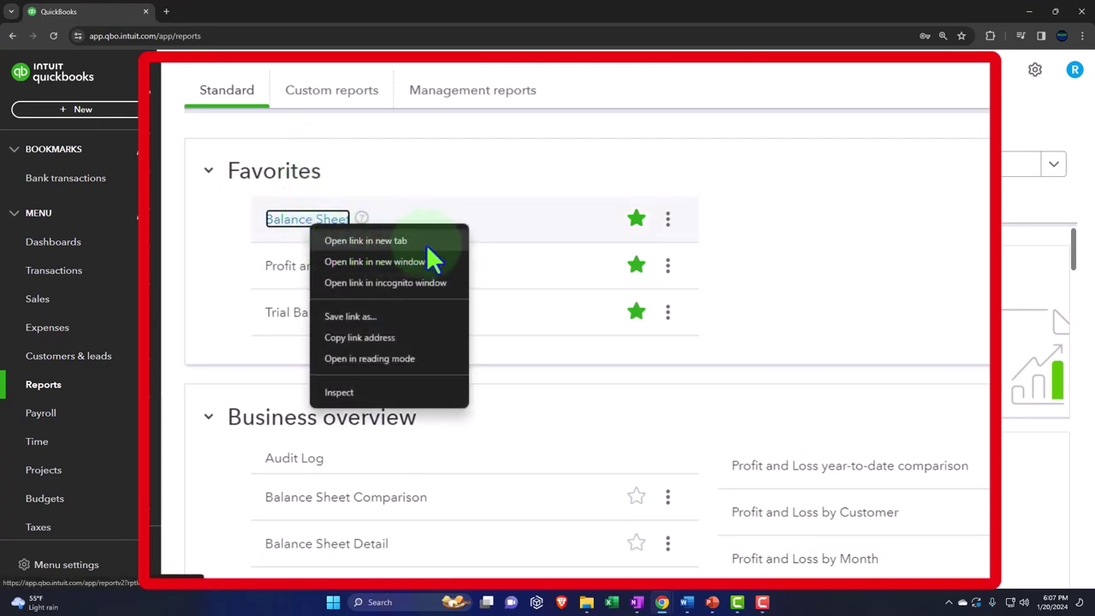
pyautogui.click(426, 244)
pyautogui.rightClick(342, 272)
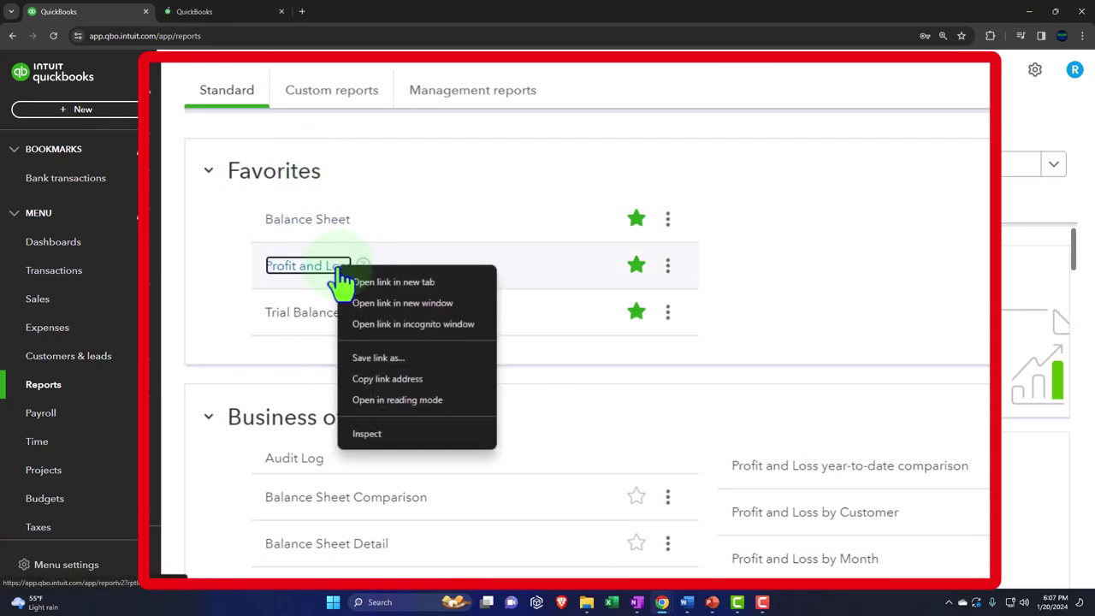
pyautogui.click(449, 285)
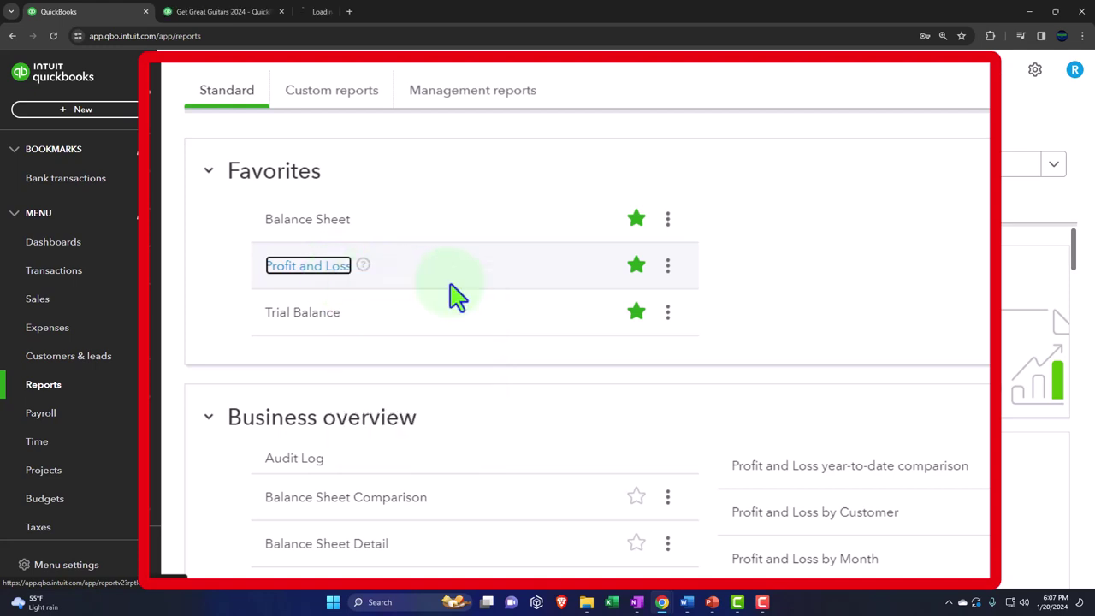
pyautogui.rightClick(313, 318)
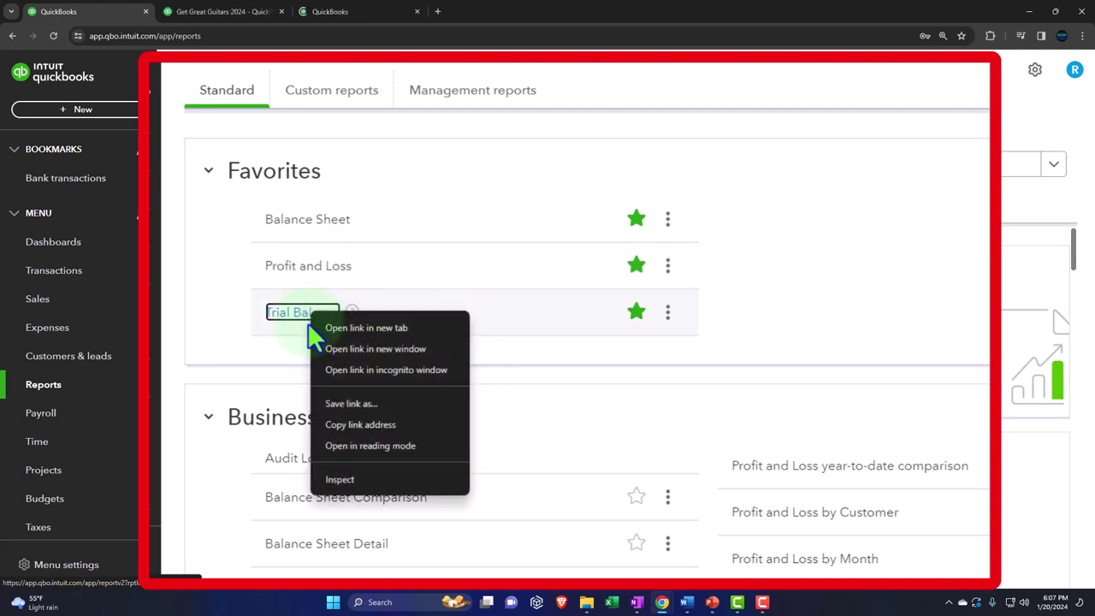
pyautogui.click(418, 333)
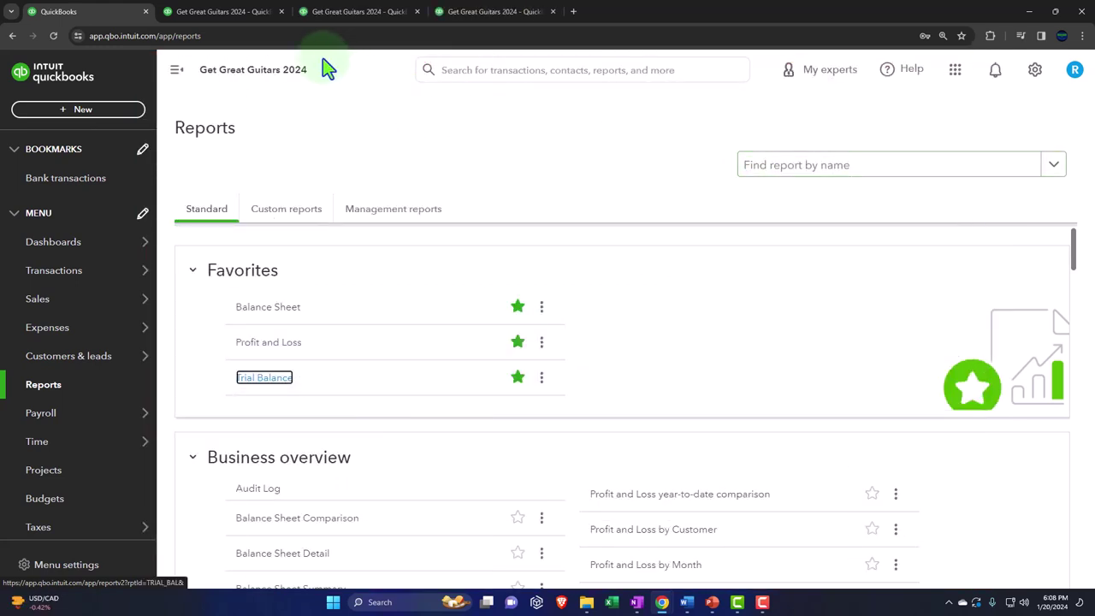
# Step: In the Balance Sheet tab, hide the navigation menu and run the report for 01/01/2024 to 01/31/2024
pyautogui.click(246, 18)
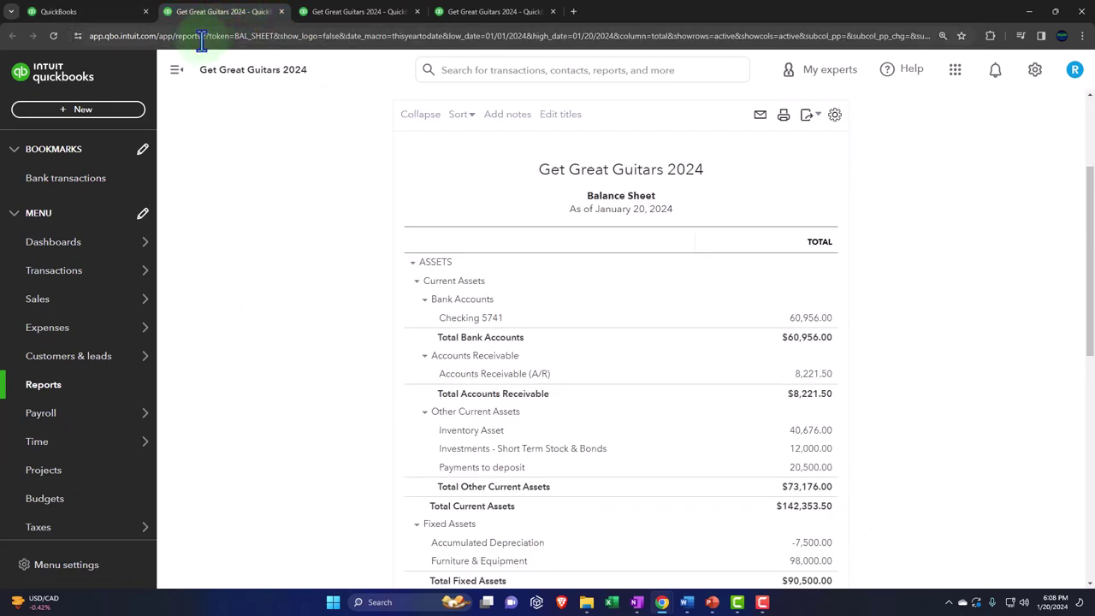
pyautogui.click(178, 76)
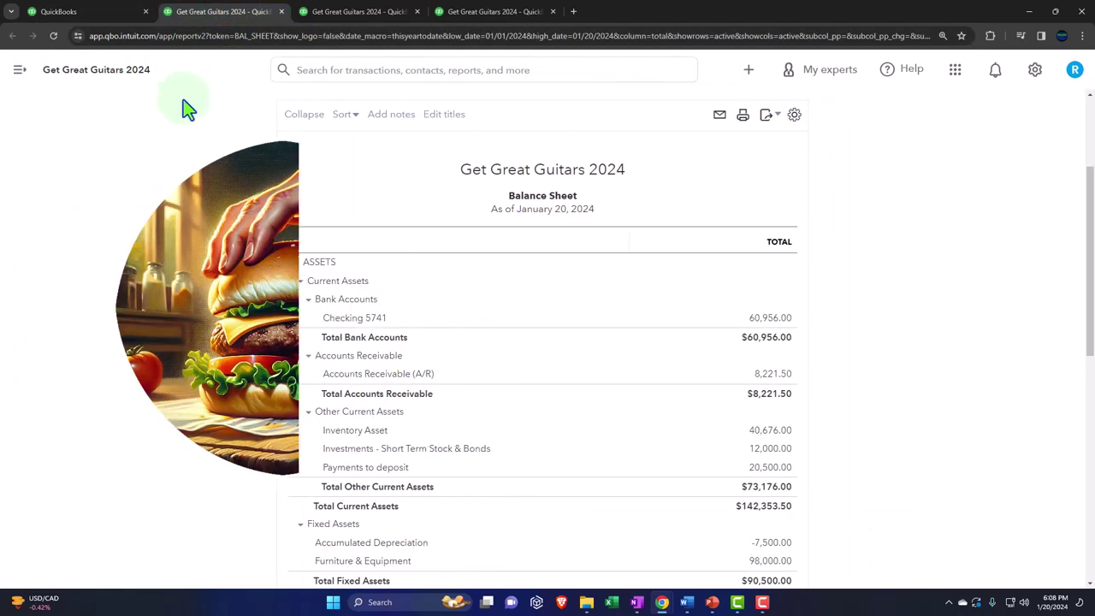
pyautogui.moveTo(365, 186); pyautogui.dragTo(166, 399)
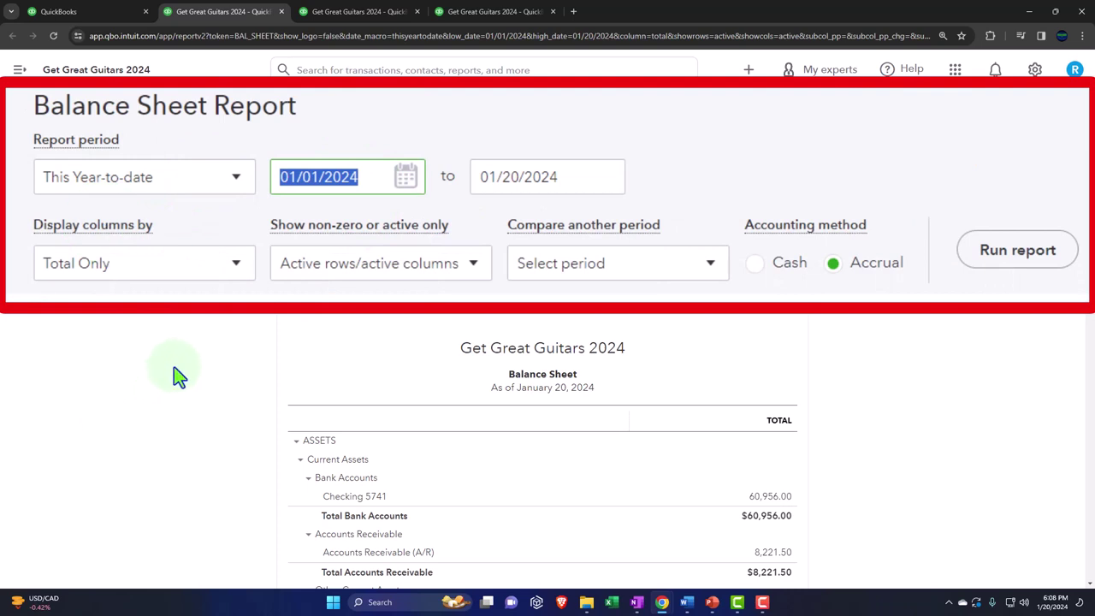
pyautogui.write('01012024')
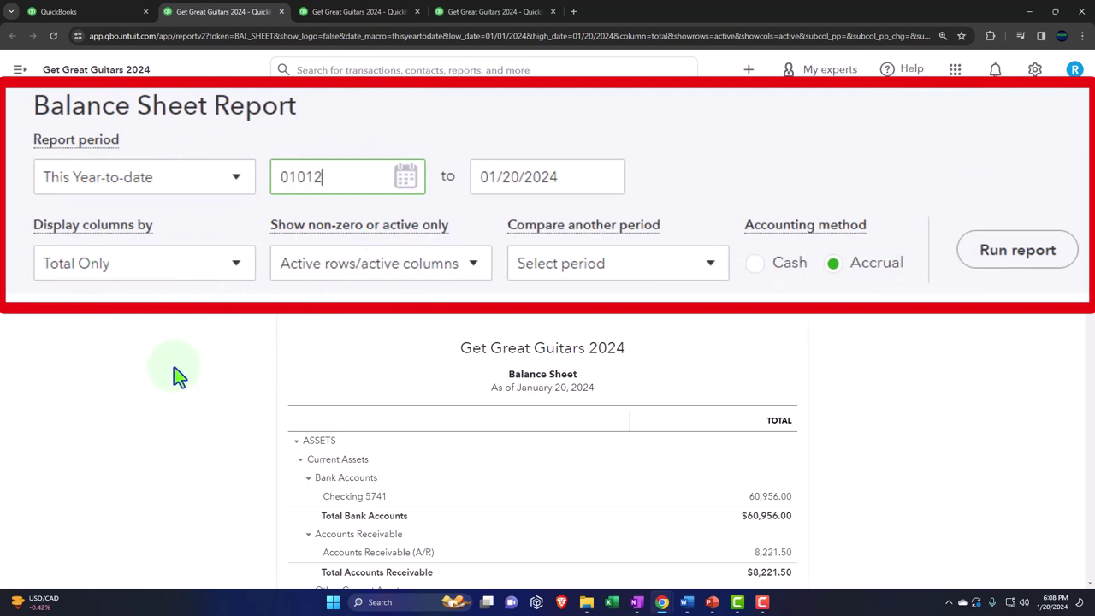
pyautogui.press('Tab')
pyautogui.write('01/31/2')
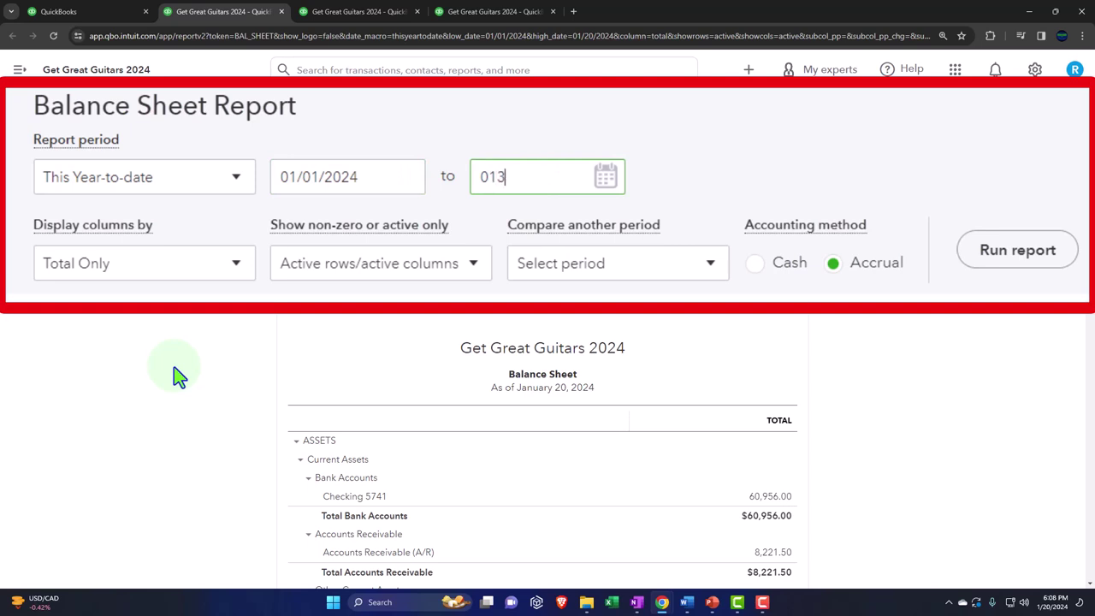
pyautogui.write('024')
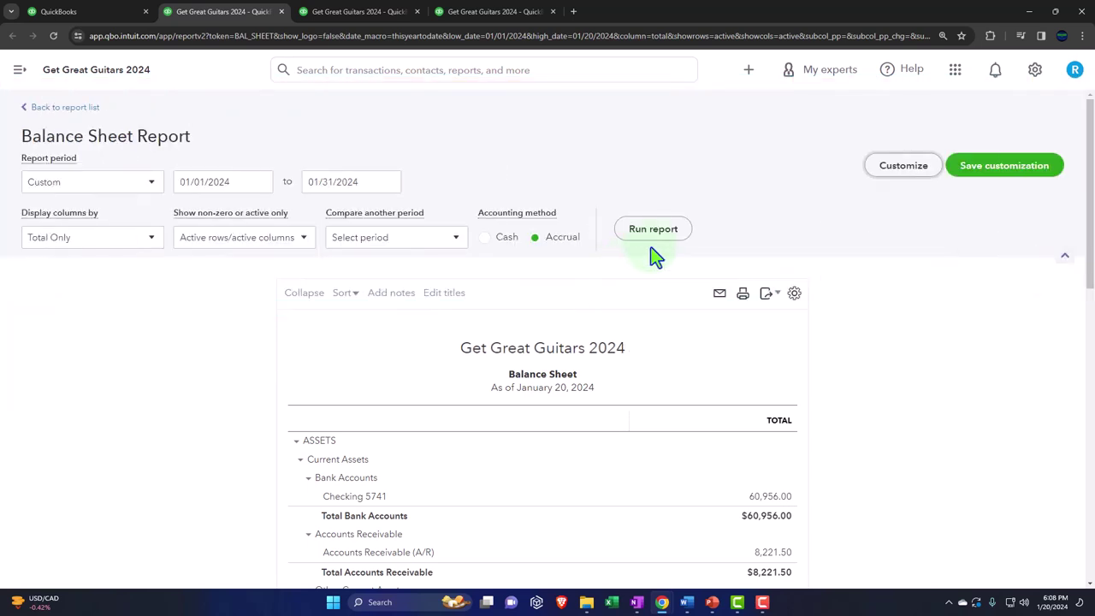
pyautogui.click(653, 229)
pyautogui.scroll(-2, 657, 245)
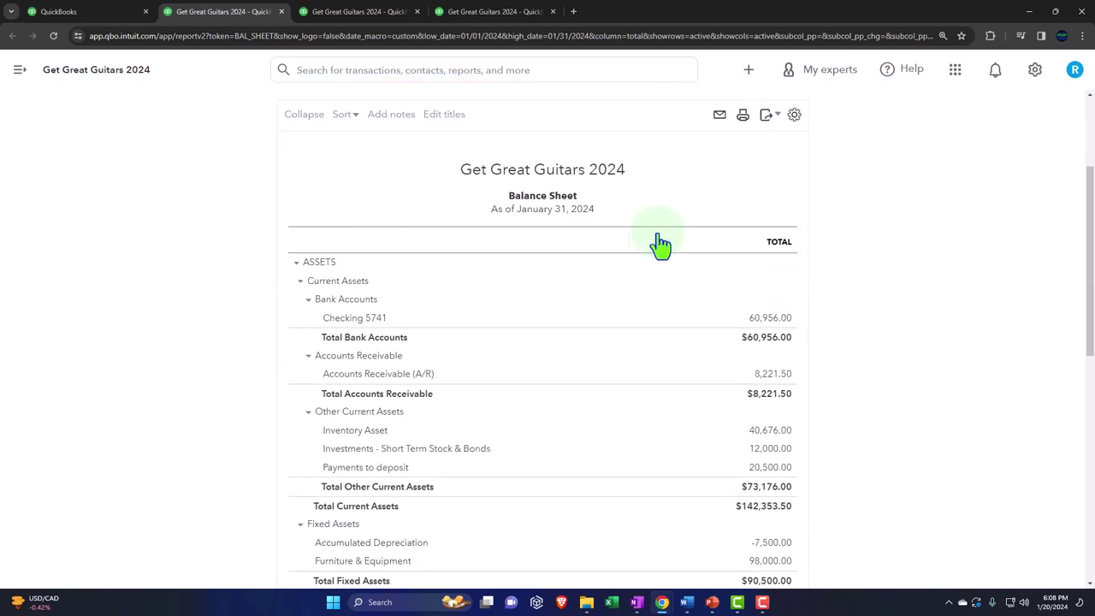
# Step: In the Profit and Loss tab, hide the navigation menu and run the report for 01/01/2024 to 01/31/2024
pyautogui.click(370, 26)
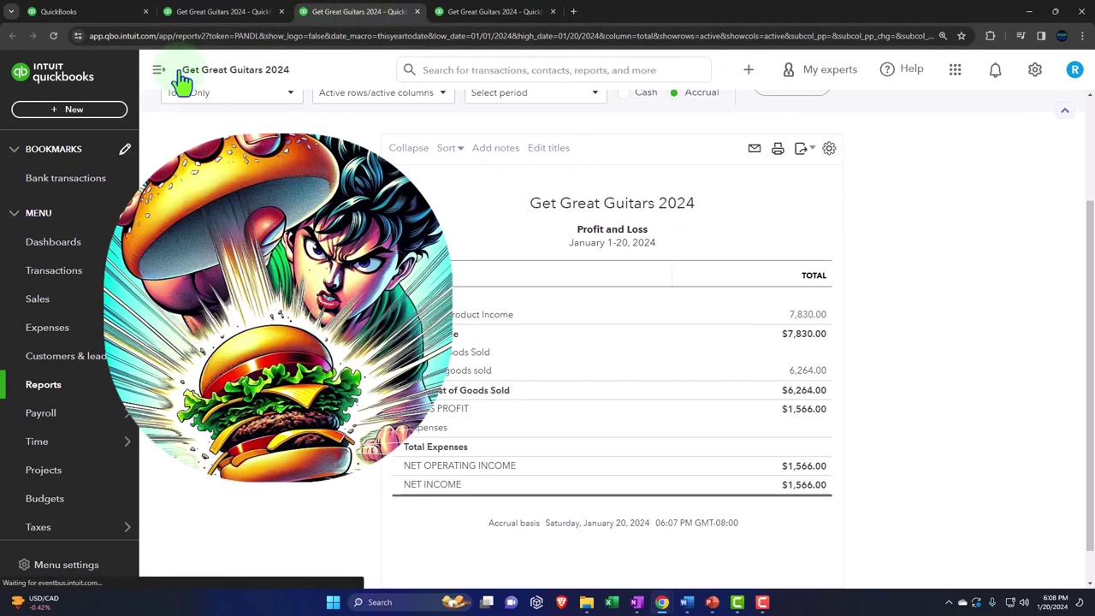
pyautogui.click(180, 68)
pyautogui.scroll(3, 548, 343)
pyautogui.click(227, 180)
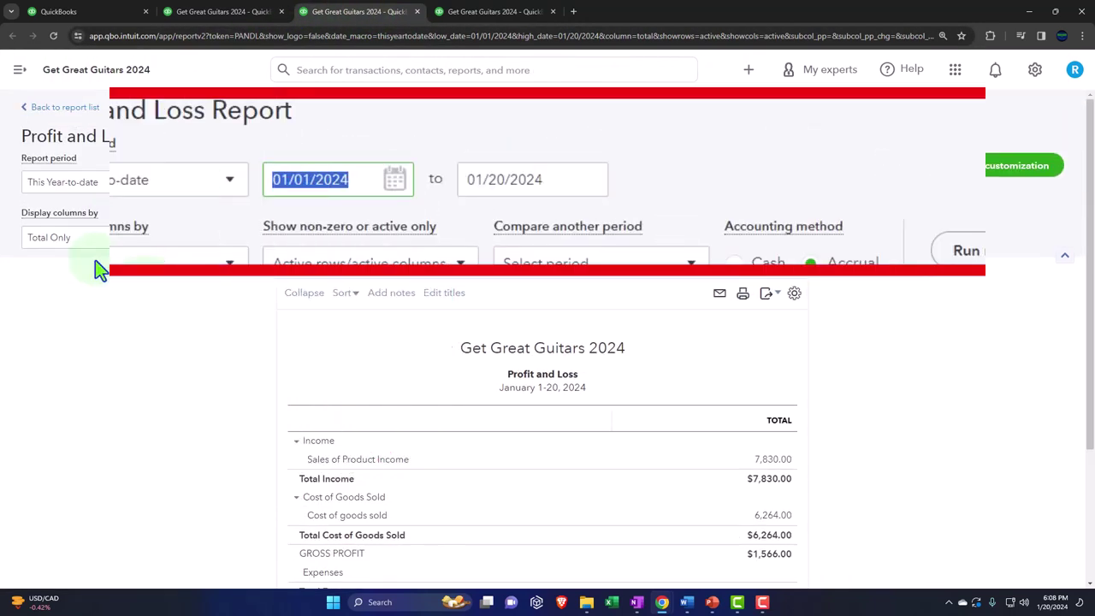
pyautogui.write('01012024')
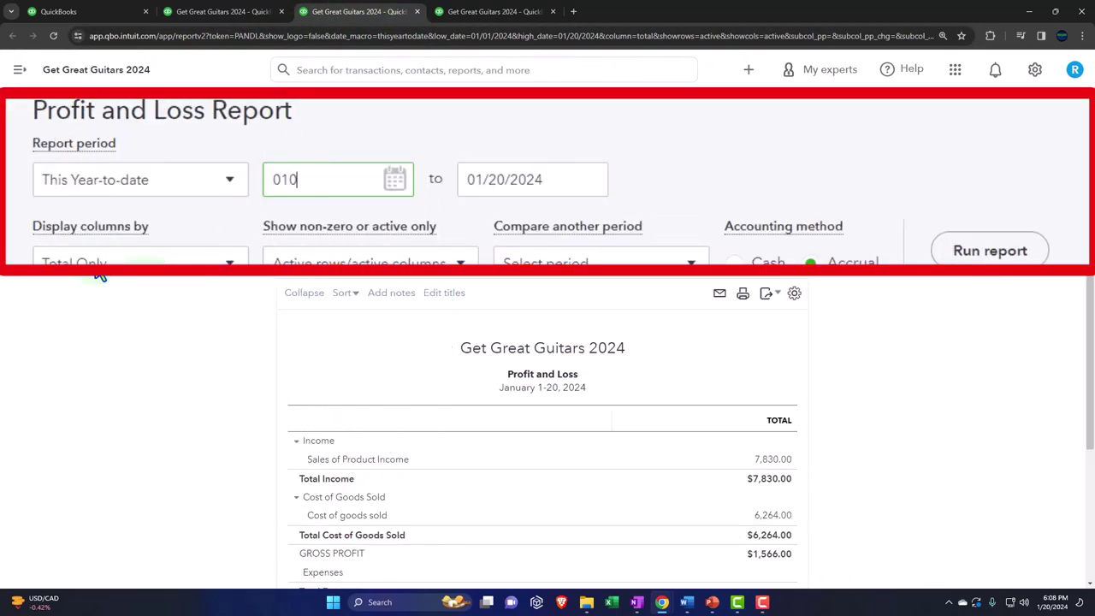
pyautogui.press('Tab')
pyautogui.write('01312024')
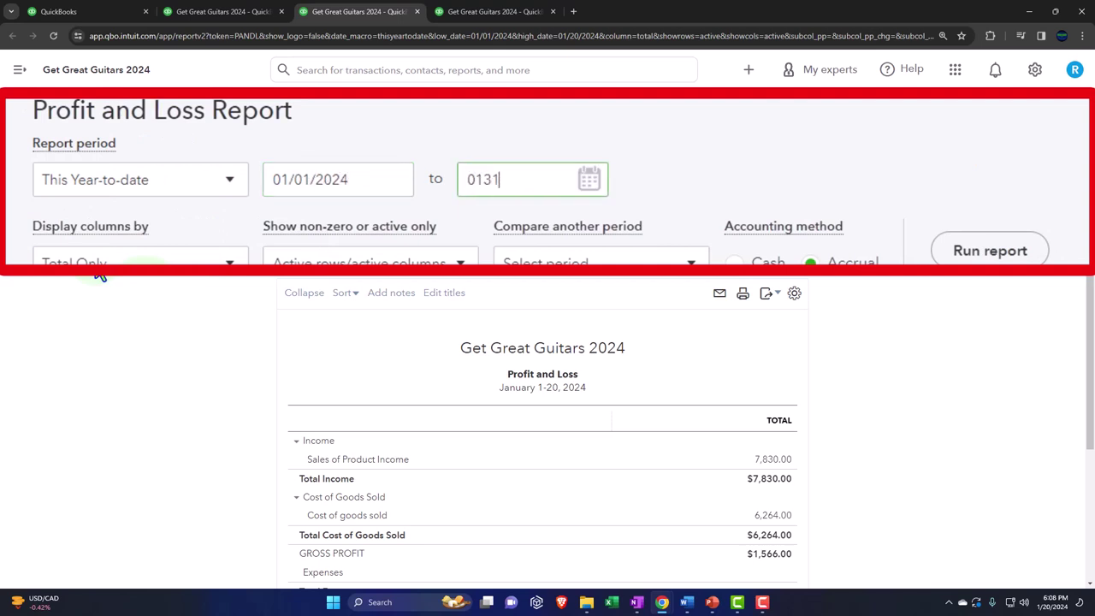
pyautogui.press('Tab')
pyautogui.click(646, 232)
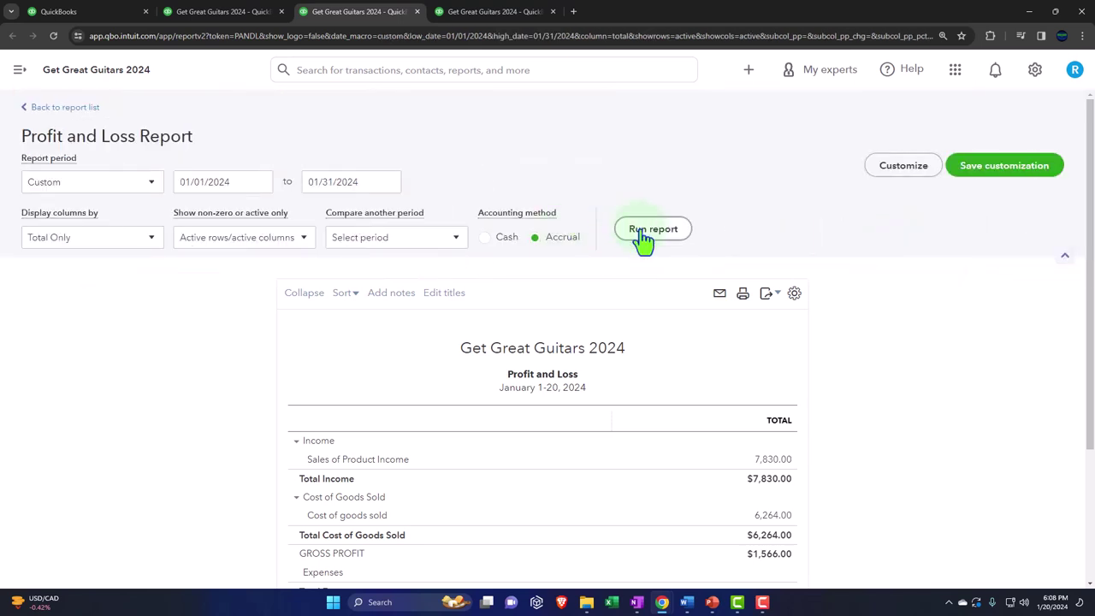
pyautogui.scroll(-2, 643, 239)
# Step: In the Trial Balance tab, hide the navigation menu and run the report for 01/01/2024 to 01/31/2024
pyautogui.click(505, 14)
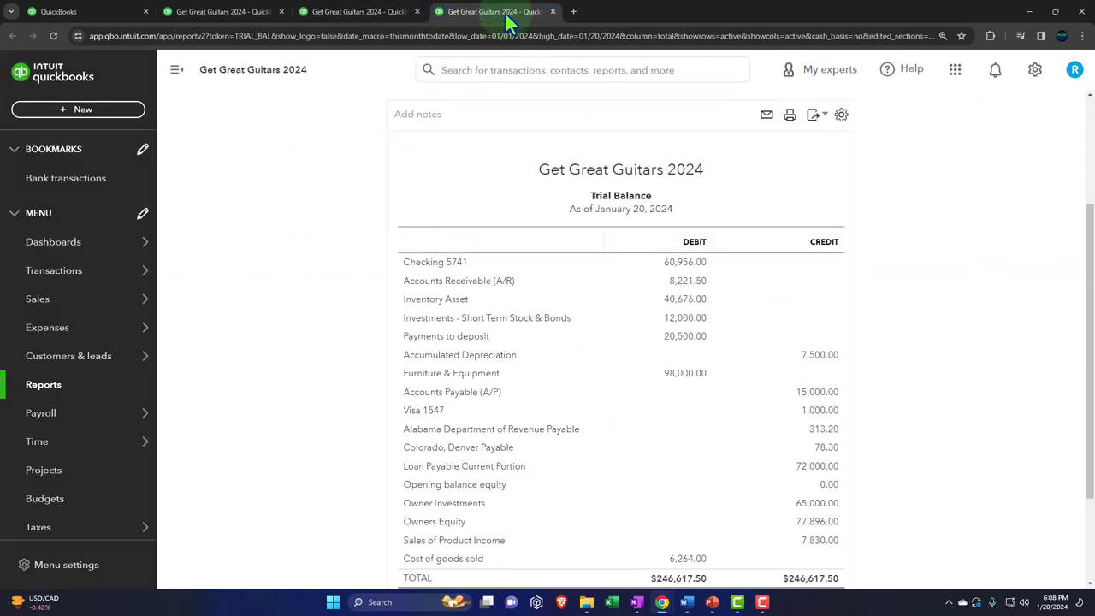
pyautogui.click(178, 71)
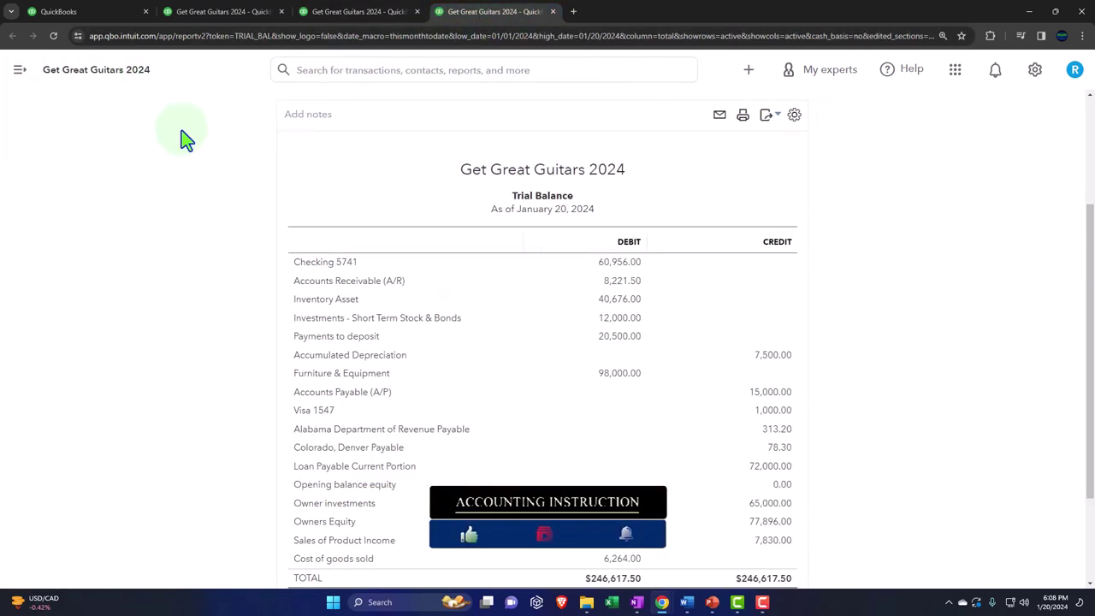
pyautogui.scroll(2, 206, 244)
pyautogui.click(231, 175)
pyautogui.write('0')
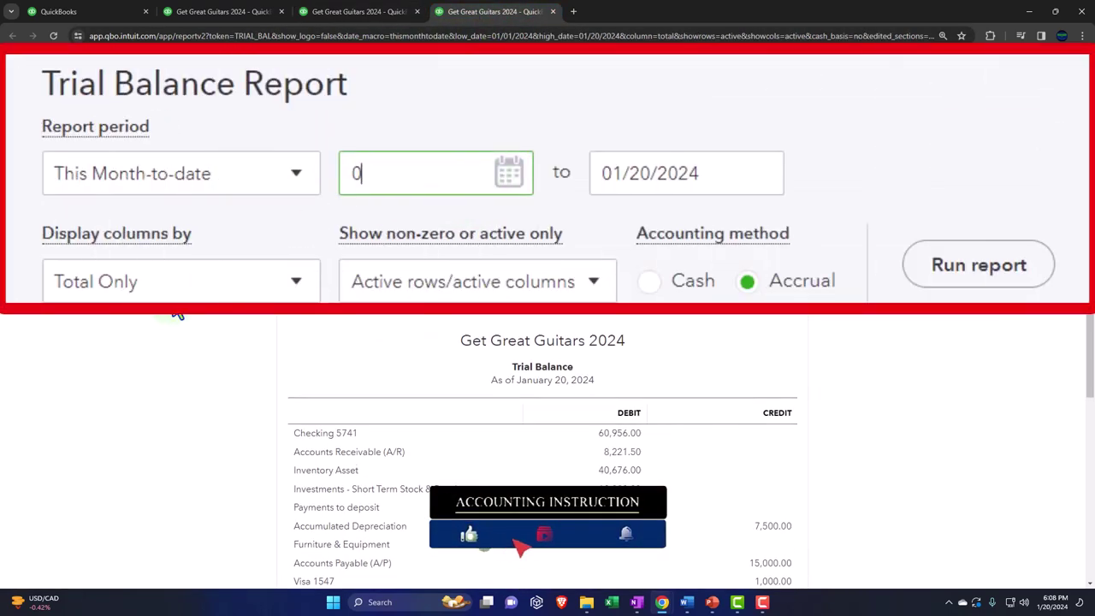
pyautogui.write('1/01/2024')
pyautogui.press('Tab')
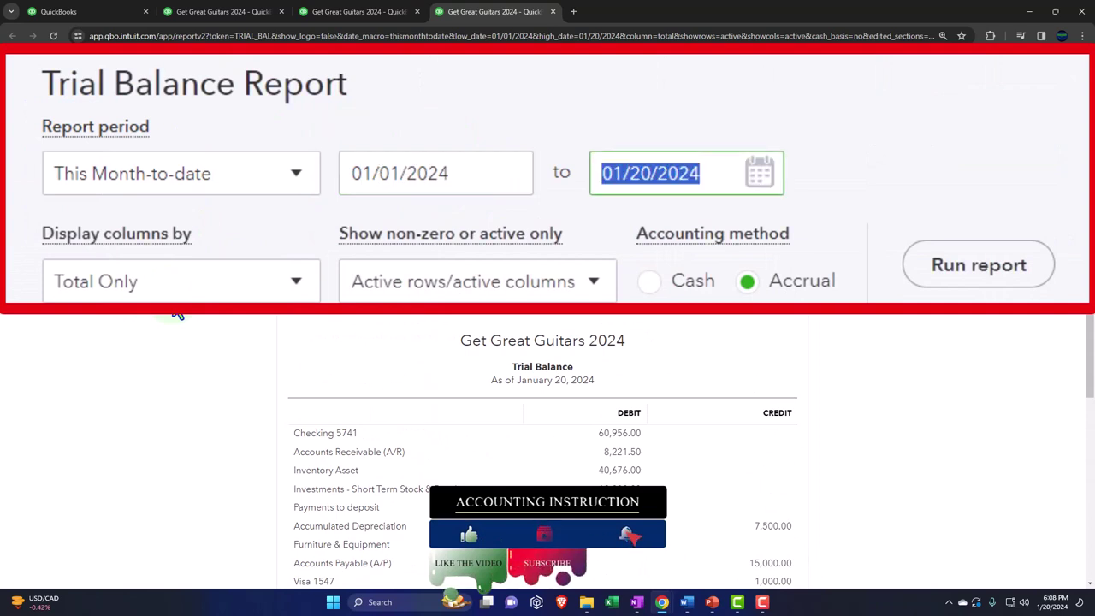
pyautogui.write('01/31/2024')
pyautogui.press('Tab')
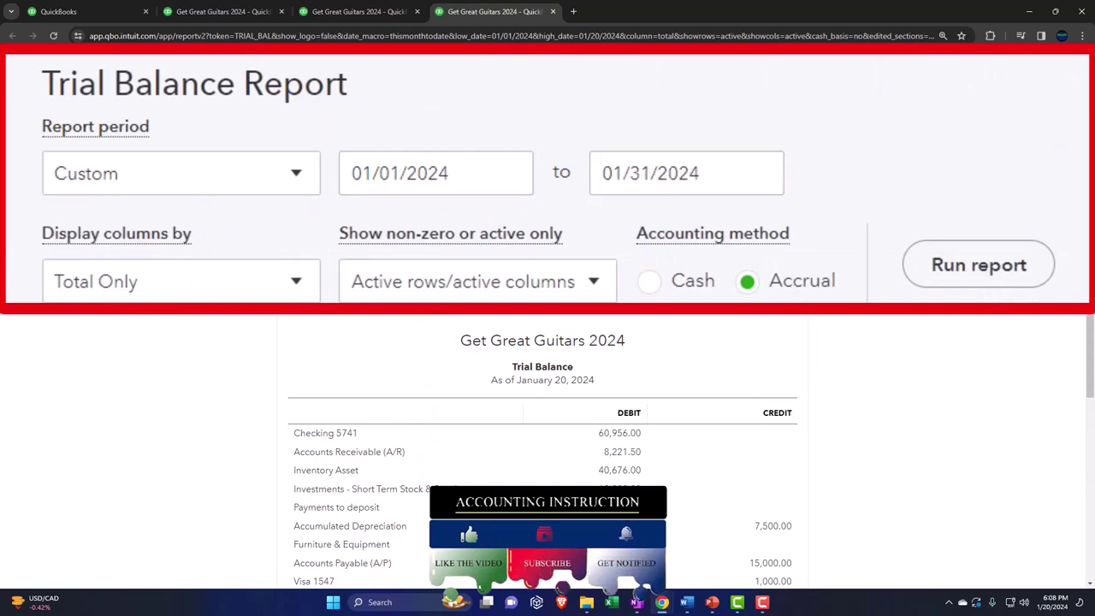
pyautogui.click(507, 224)
pyautogui.scroll(-2, 512, 244)
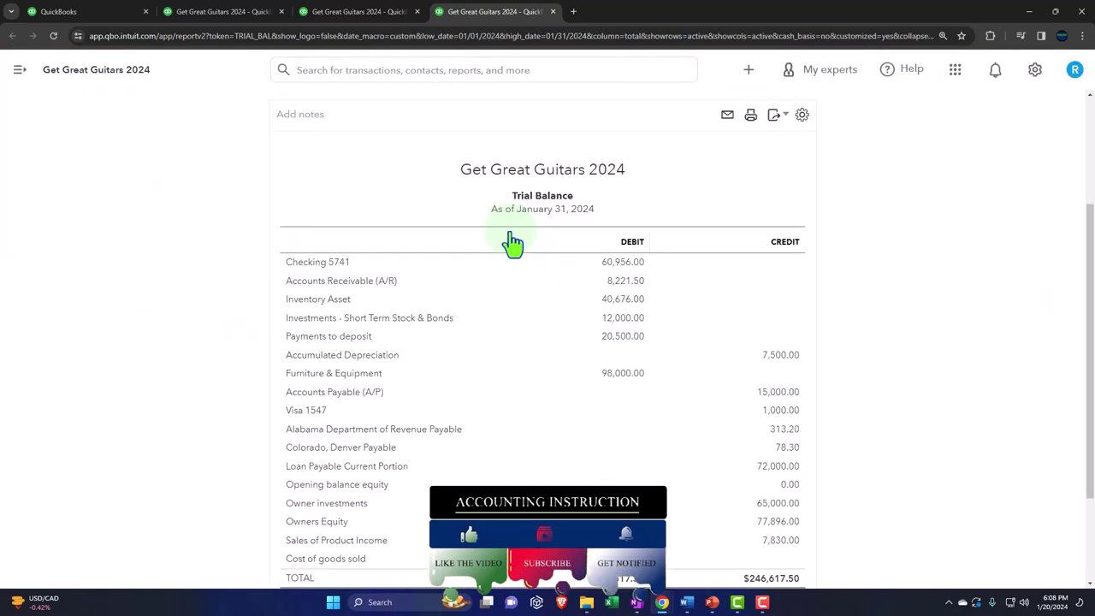
# Step: Return to the Balance Sheet report and check in the settings whether Accountant view or Business view is in use
pyautogui.click(228, 16)
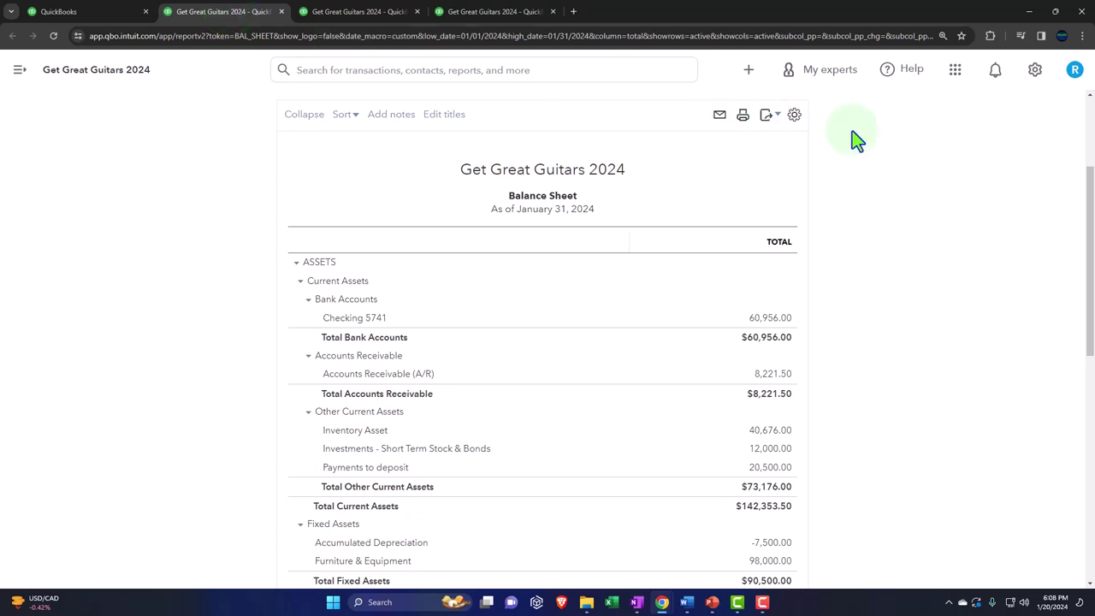
pyautogui.click(1036, 84)
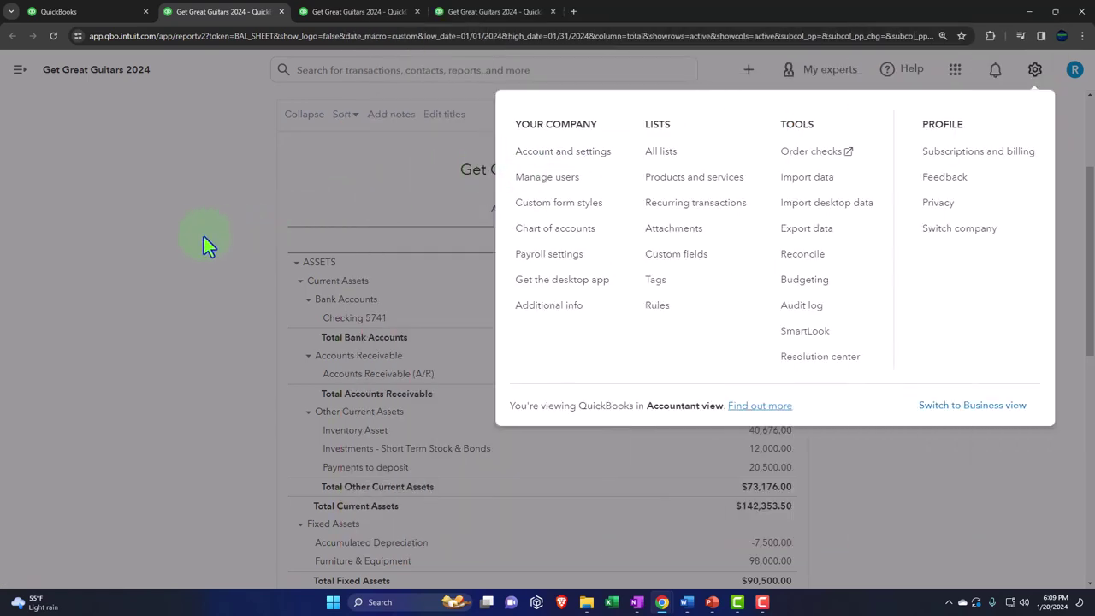
pyautogui.click(202, 238)
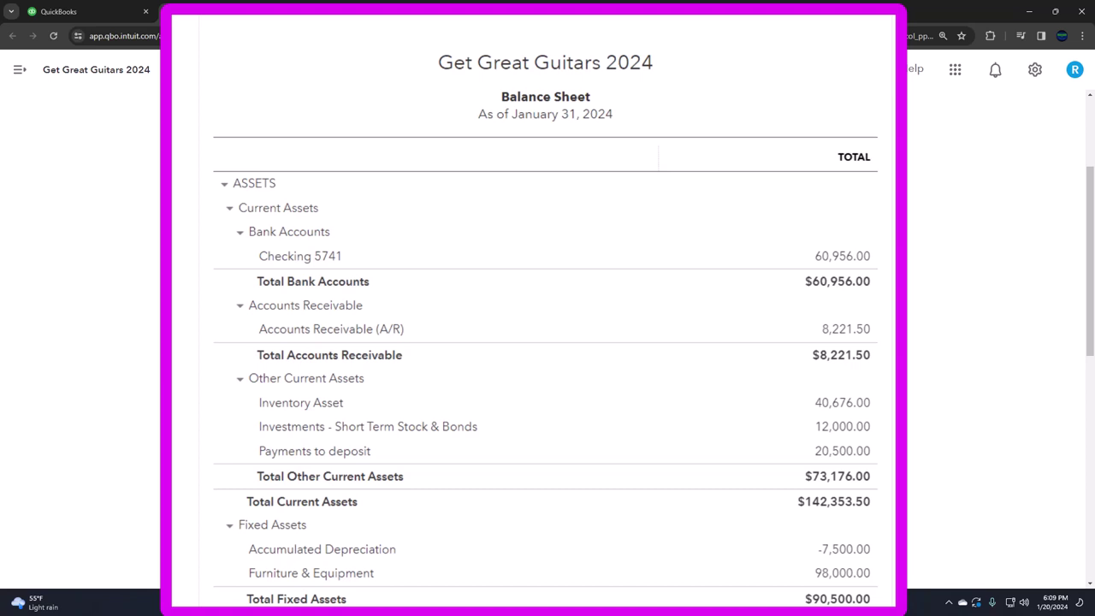
# Step: Review the Balance Sheet's assets, liabilities and equity sections, including the checking account line
pyautogui.scroll(-3, 545, 343)
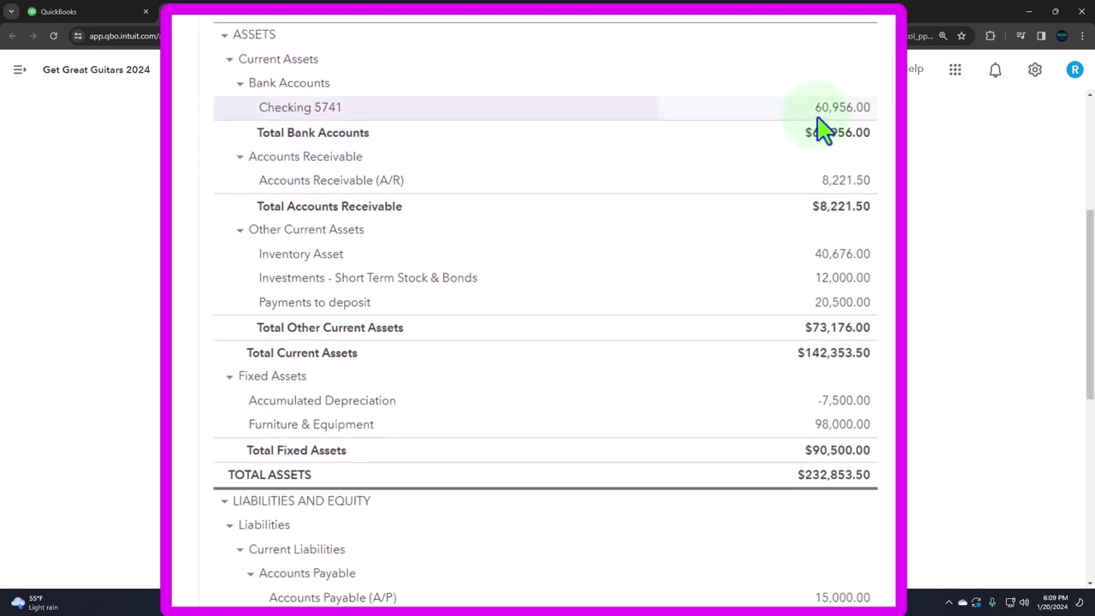
pyautogui.scroll(-6, 822, 130)
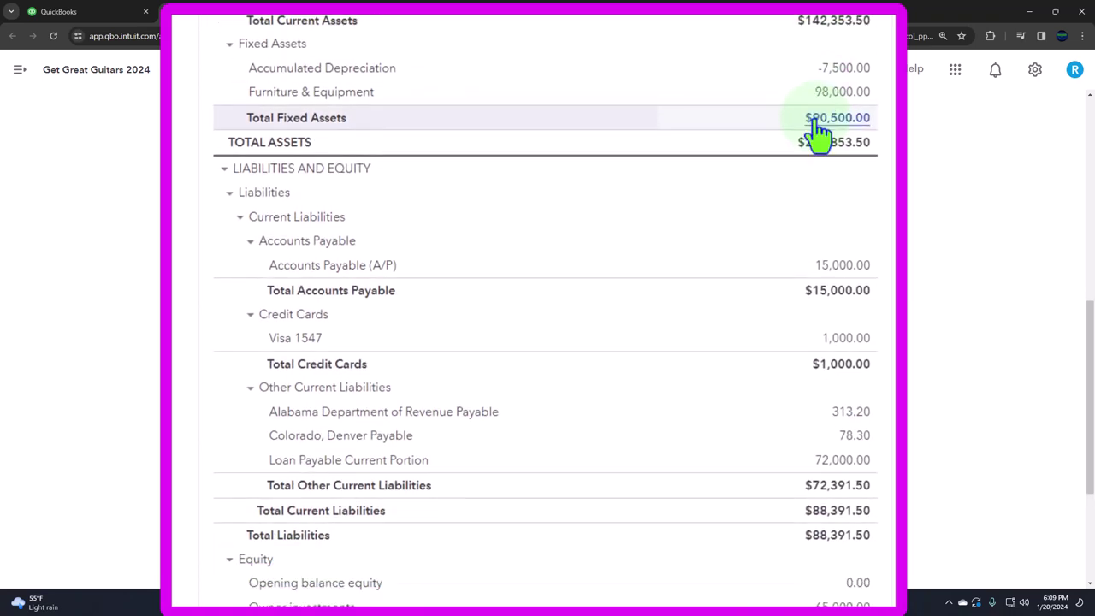
pyautogui.scroll(-4, 781, 258)
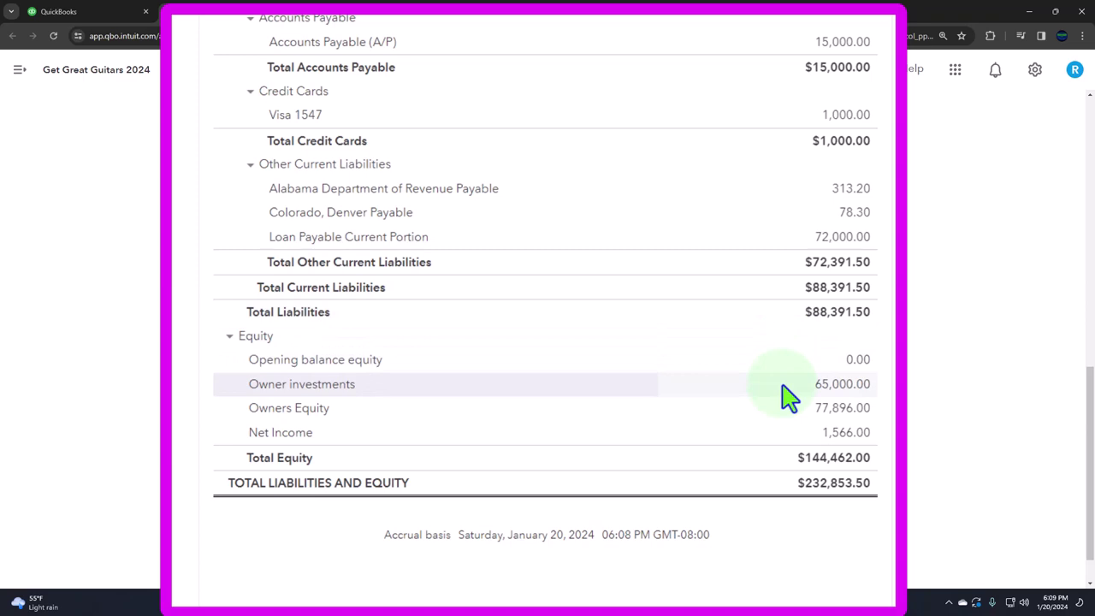
pyautogui.scroll(12, 789, 395)
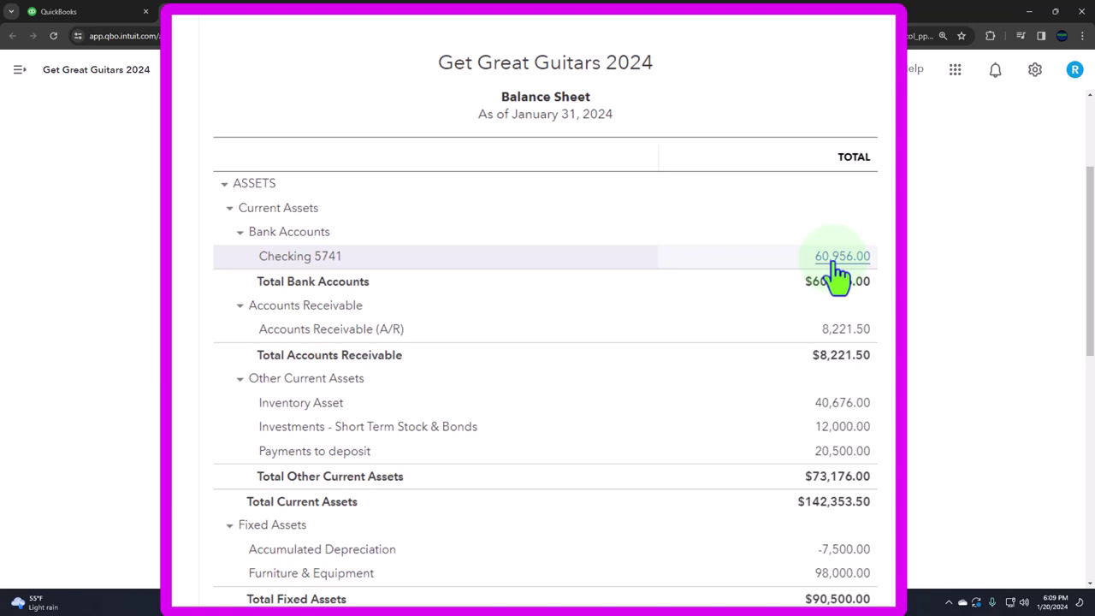
pyautogui.scroll(-1, 848, 501)
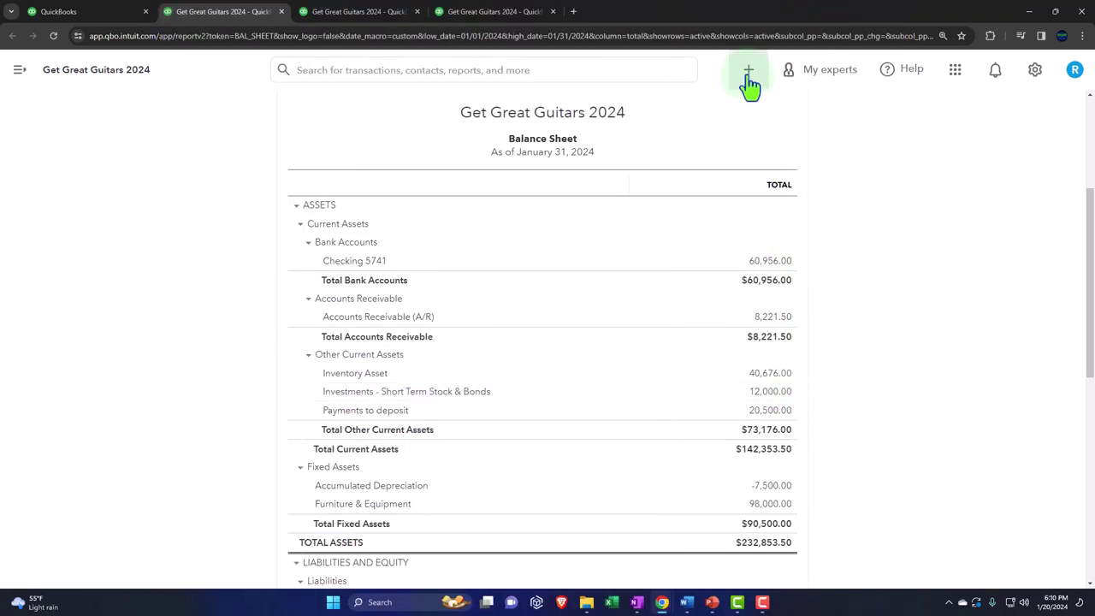
# Step: View the list of new transaction forms for customers, vendors and employees, and switch to the QuickBooks Flow Chart page in OneNote
pyautogui.click(749, 73)
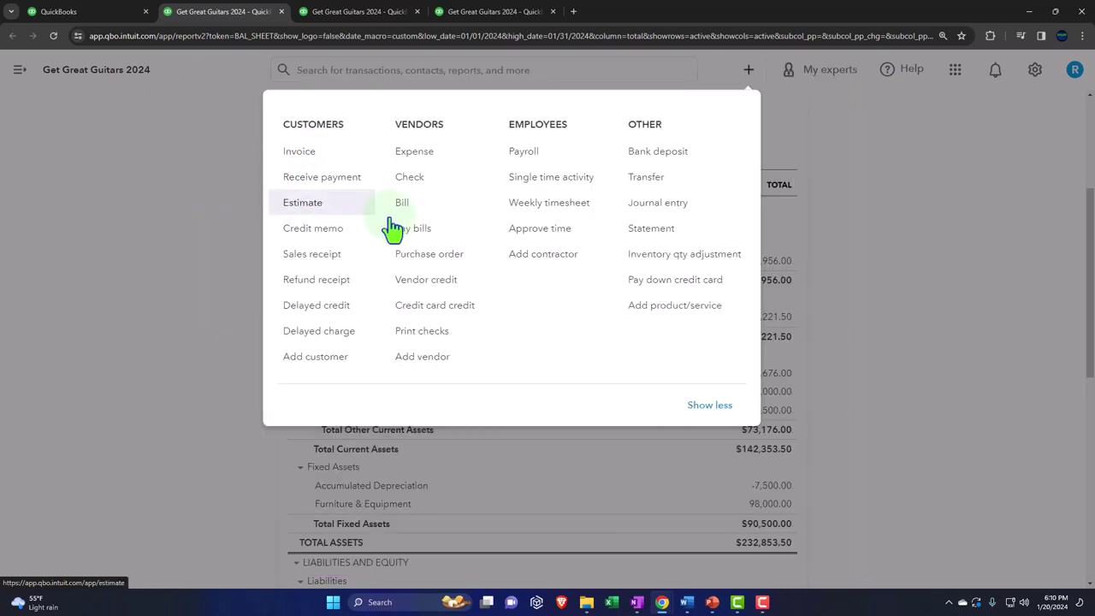
pyautogui.click(639, 609)
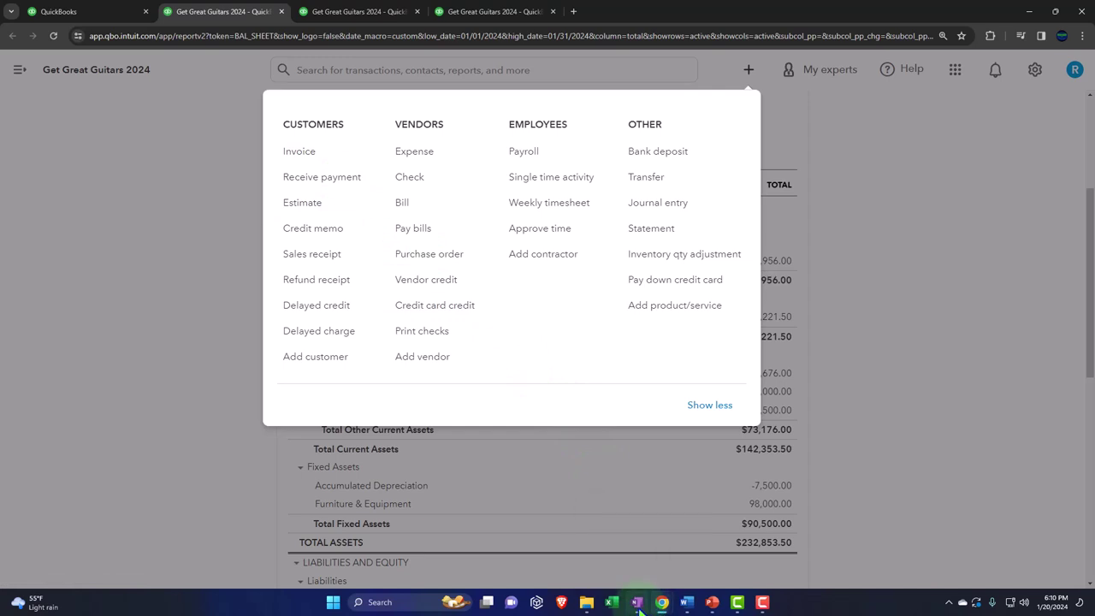
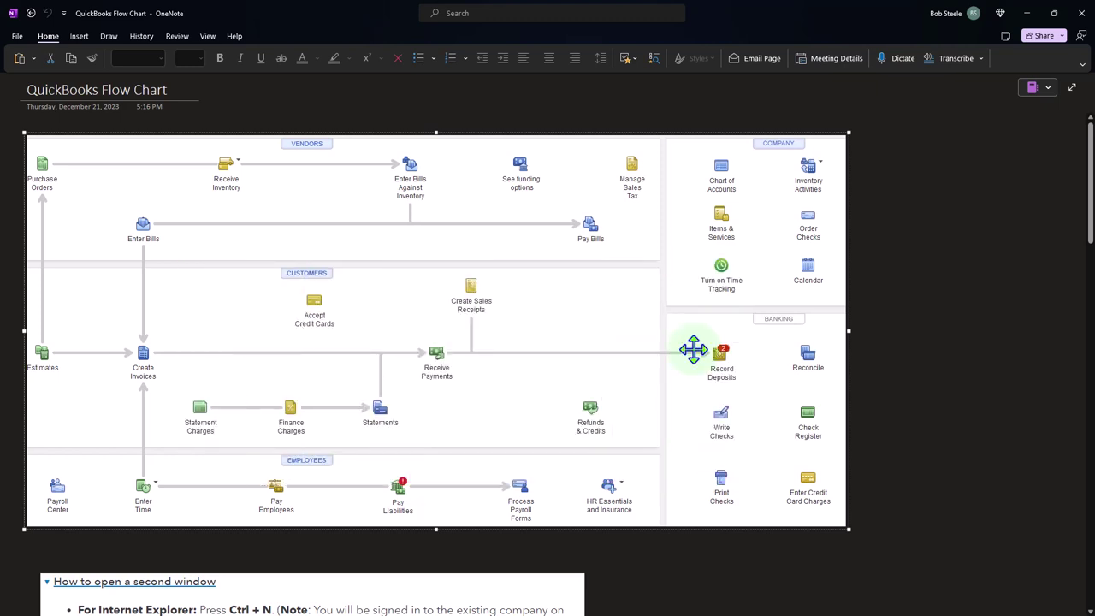
# Step: Return from OneNote to the Reports page in QuickBooks and open a new sales receipt form
pyautogui.click(1027, 13)
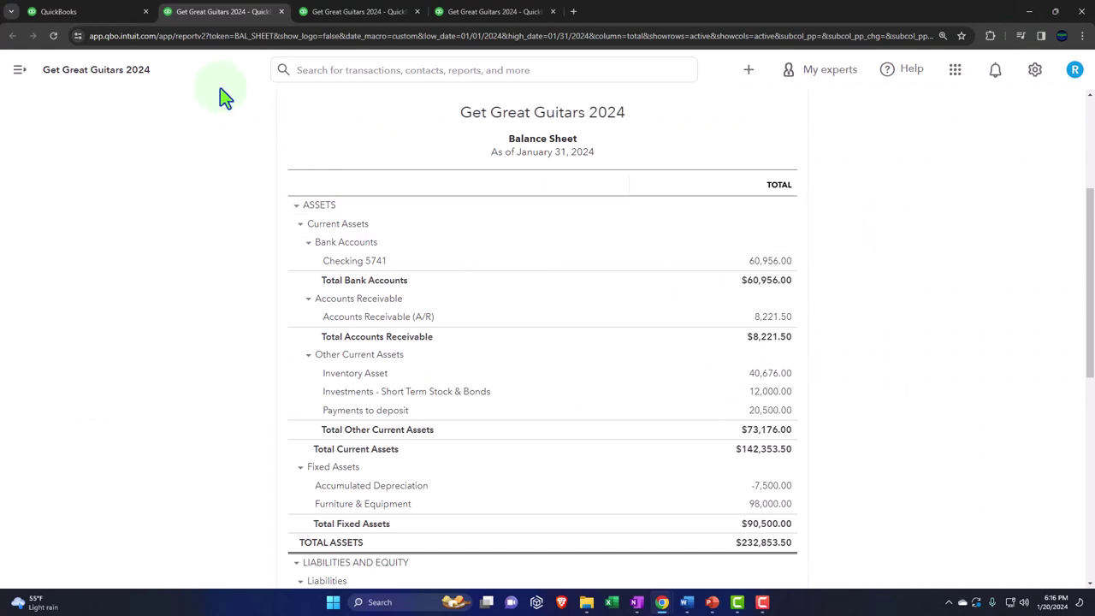
pyautogui.click(111, 15)
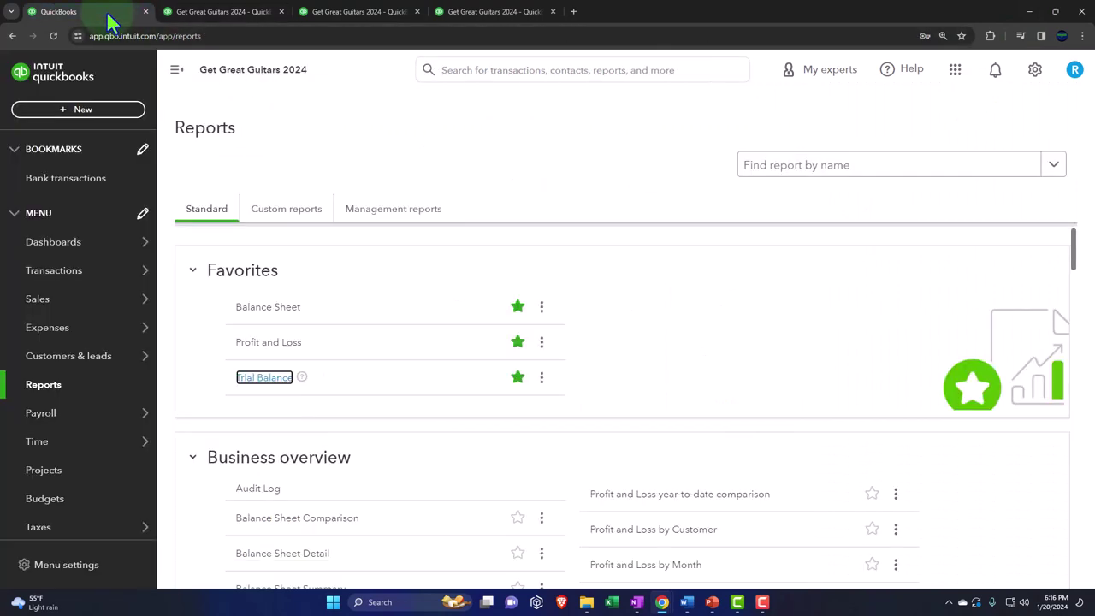
pyautogui.click(100, 116)
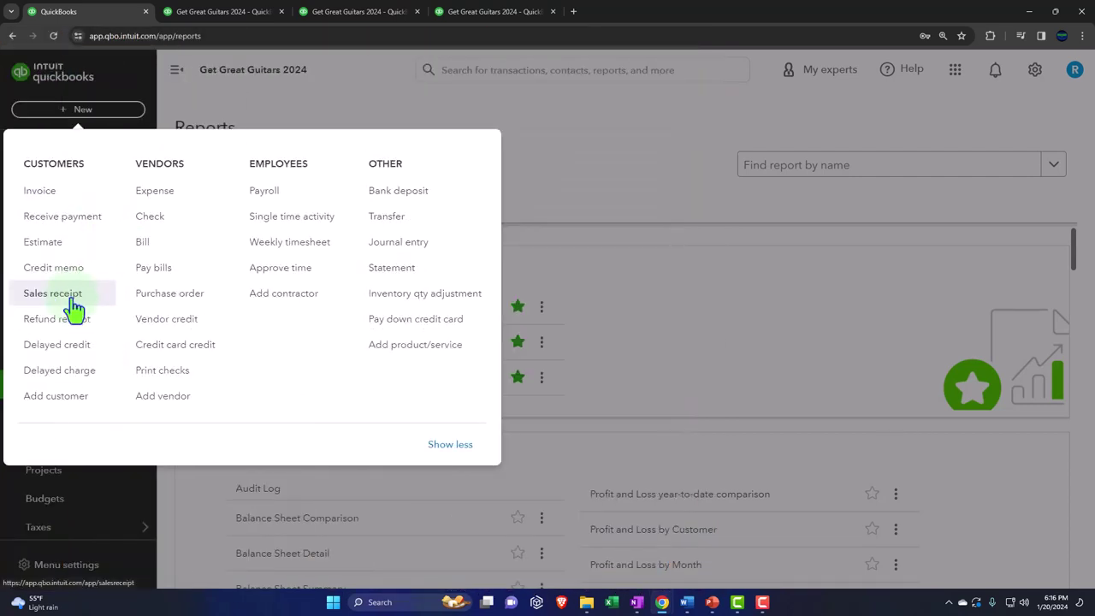
pyautogui.click(73, 307)
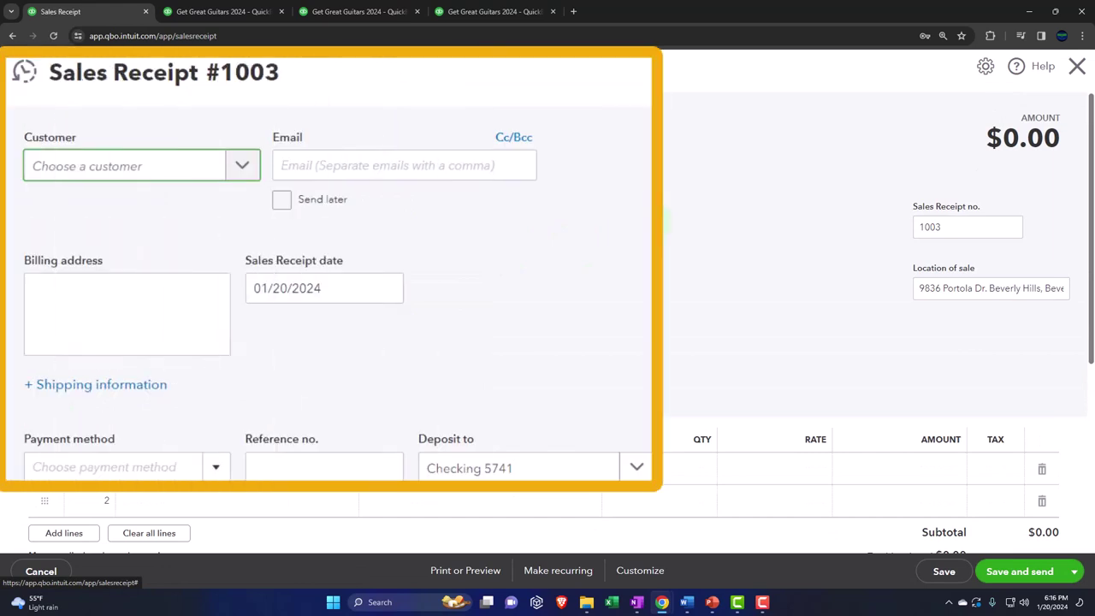
# Step: Add String Music as a new customer on the sales receipt and save the customer record
pyautogui.write('String Musin')
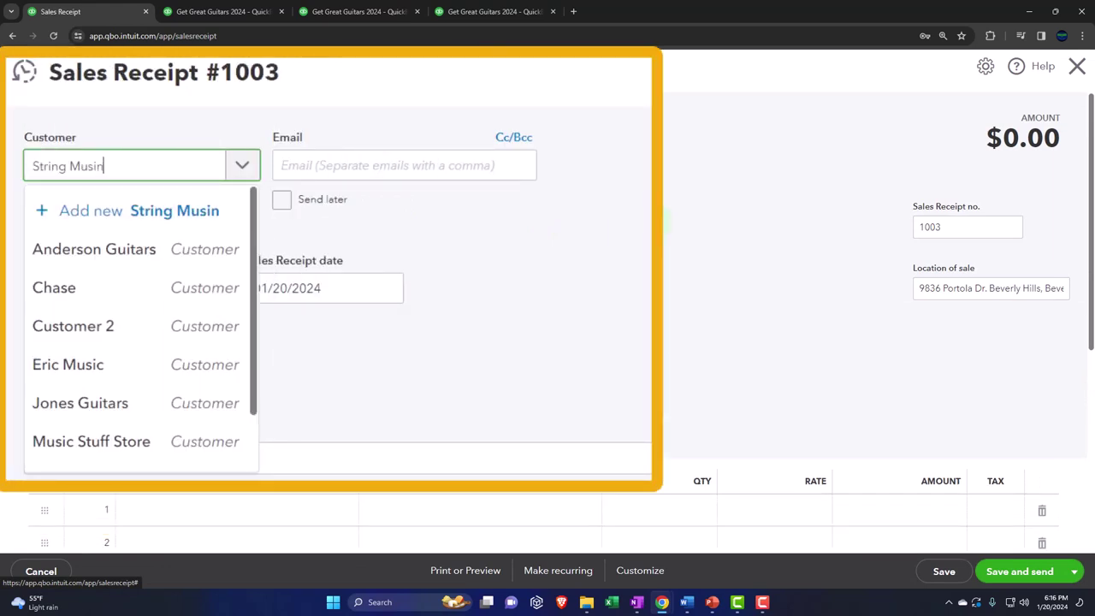
pyautogui.press('BackSpace')
pyautogui.write('c')
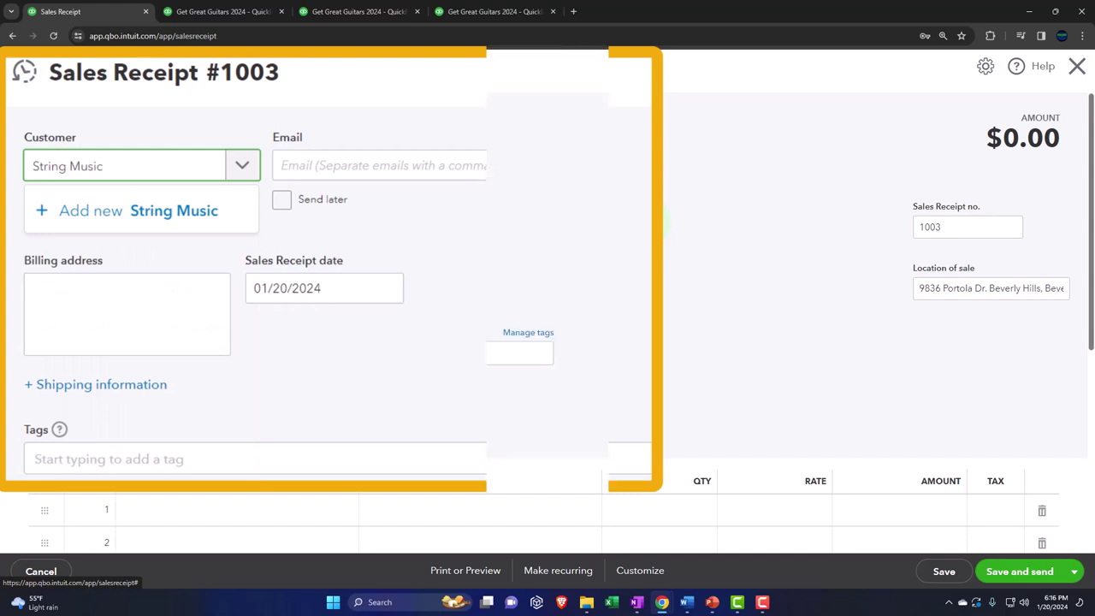
pyautogui.press('Return')
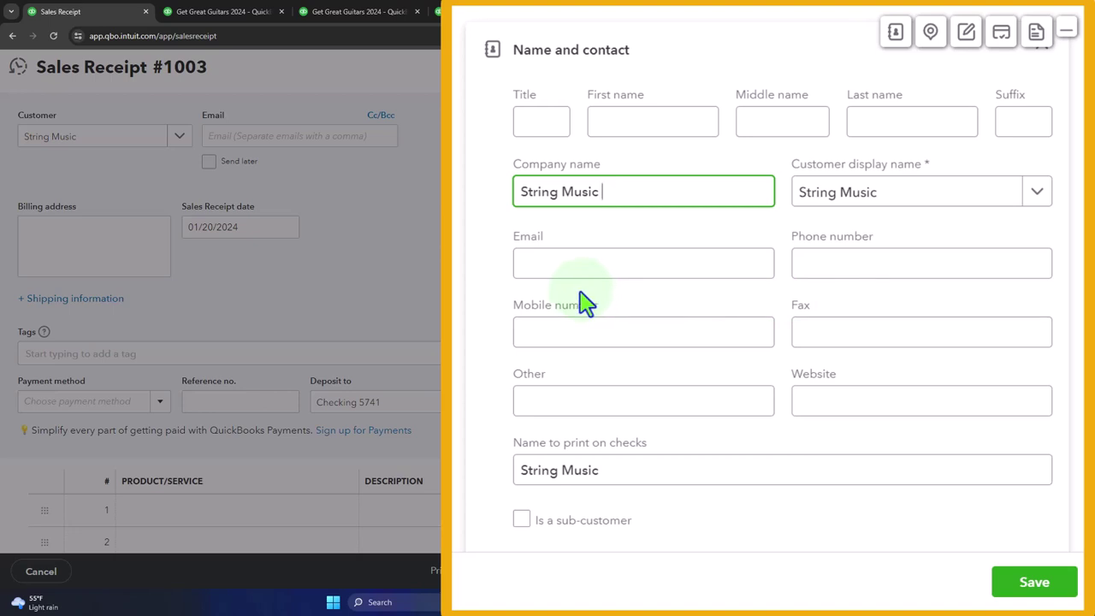
pyautogui.click(1027, 589)
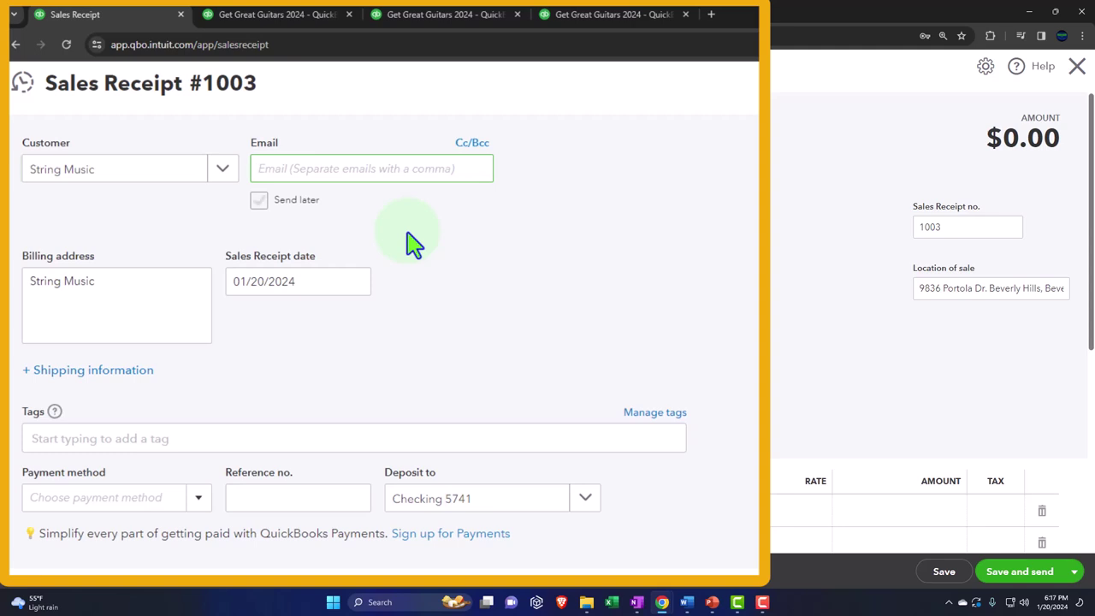
# Step: Leave the email blank and set the sales receipt date to 01/19/2024
pyautogui.press('Tab')
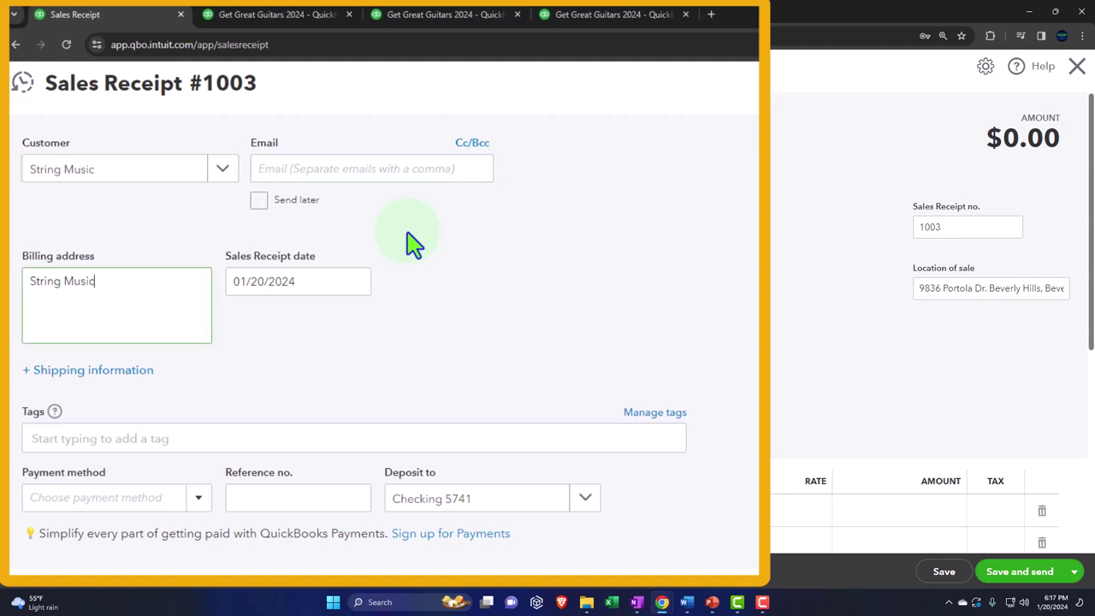
pyautogui.press('Tab')
pyautogui.press('Tab')
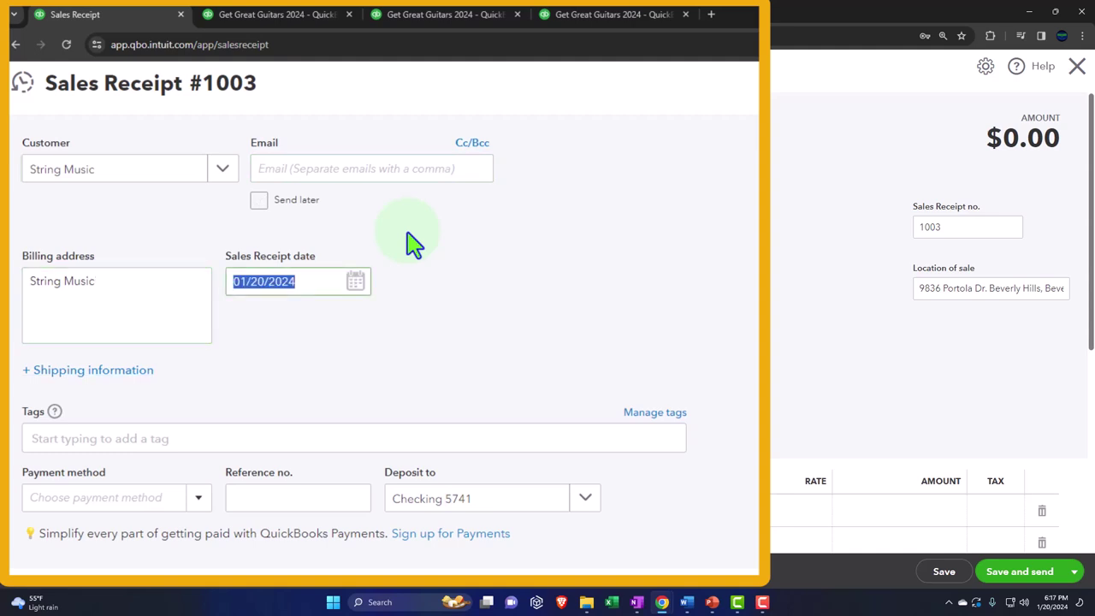
pyautogui.press('-')
pyautogui.press('Tab')
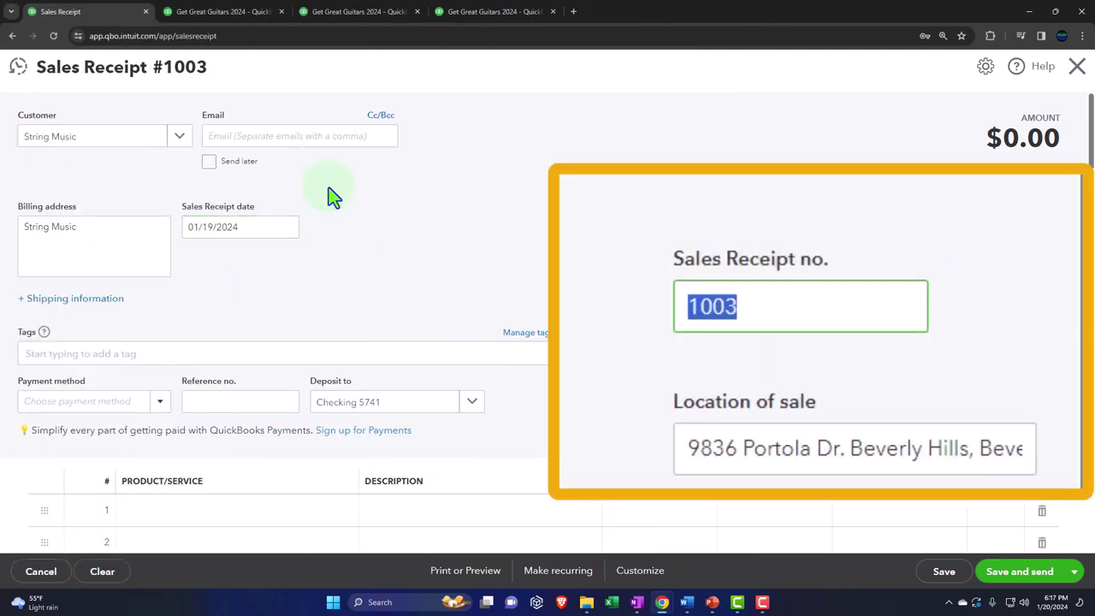
# Step: Keep the default receipt number and location of sale, leave the tags empty, and set the payment method to Cash
pyautogui.press('Tab')
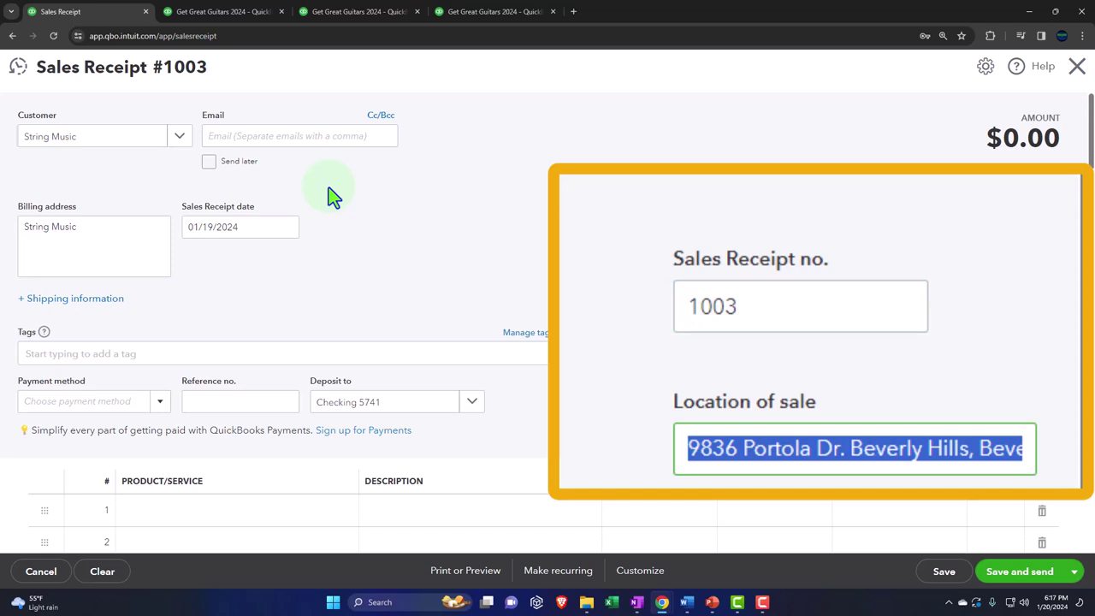
pyautogui.press('Tab')
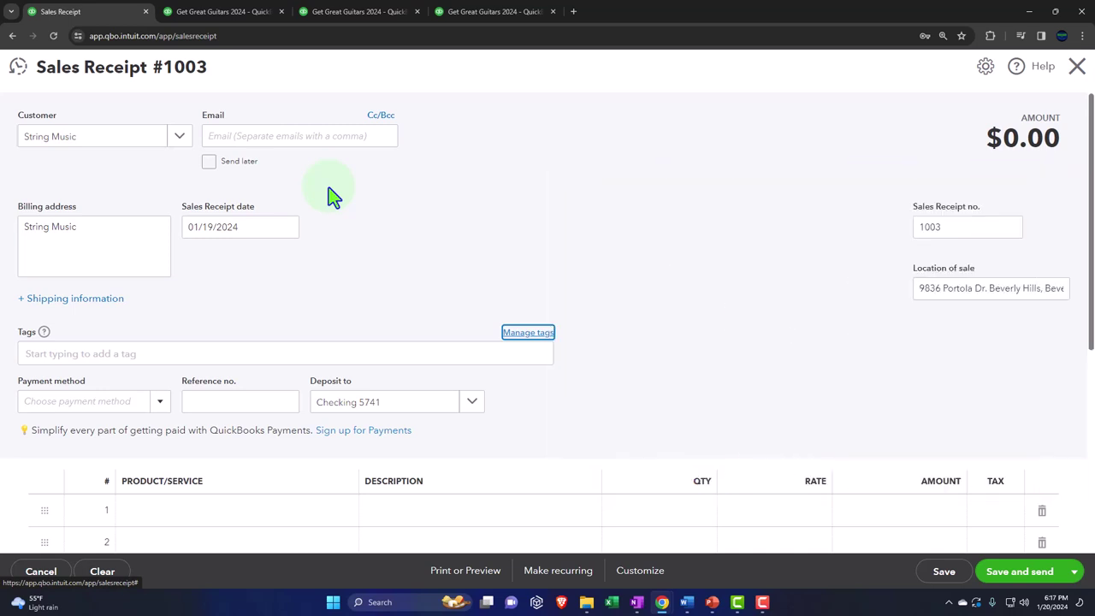
pyautogui.press('Tab')
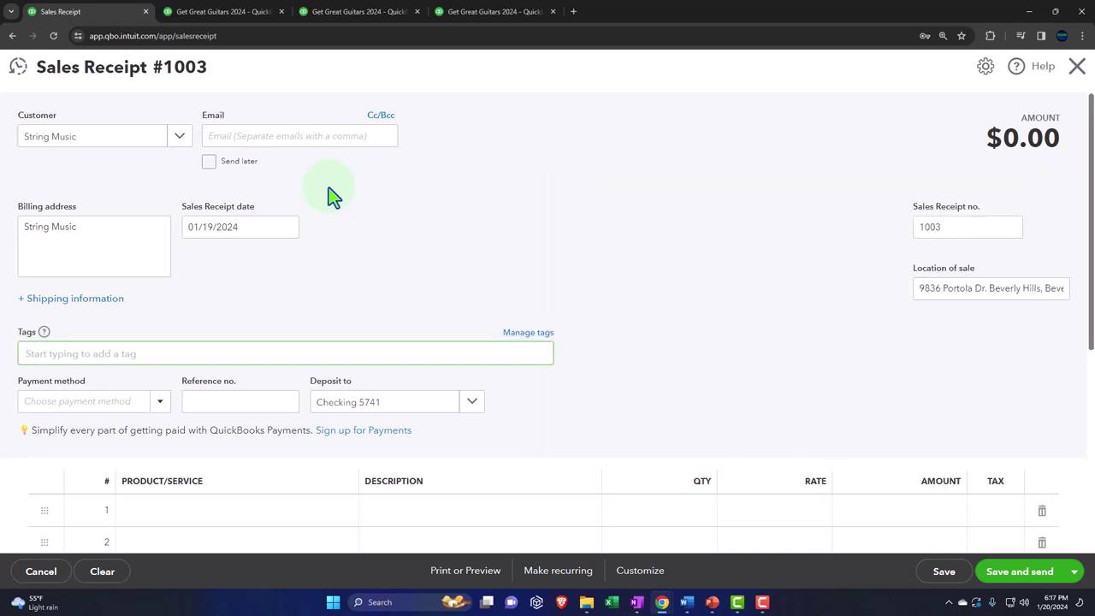
pyautogui.press('Tab')
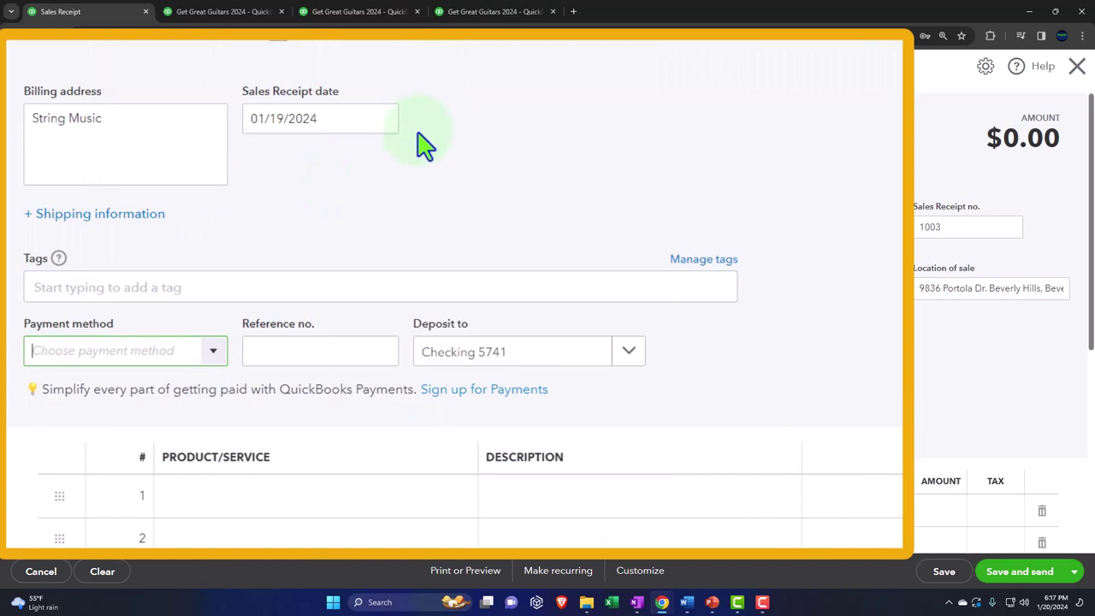
pyautogui.click(214, 351)
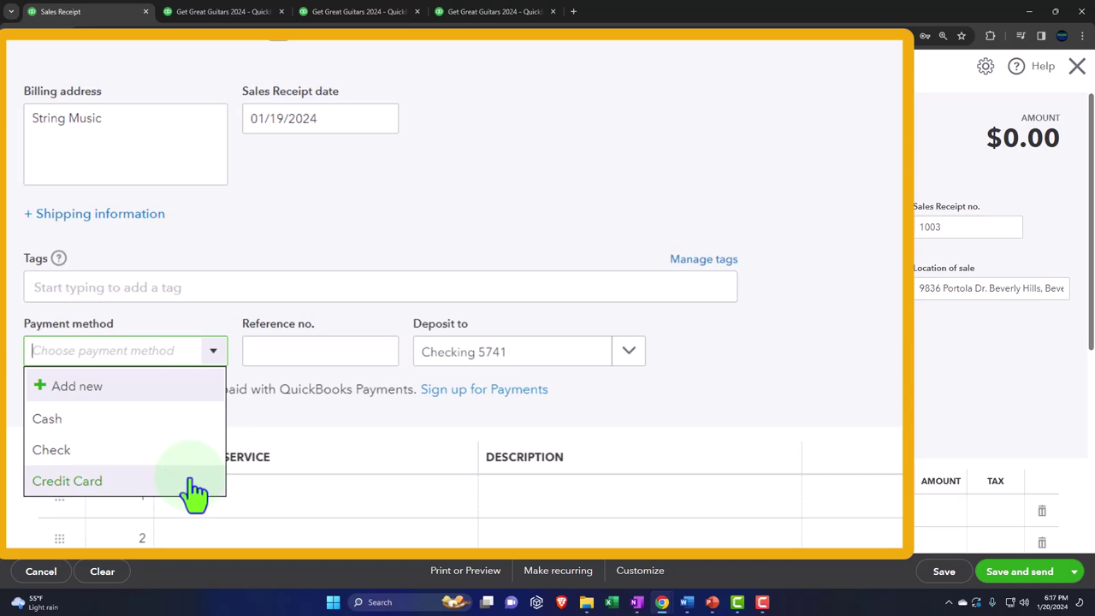
pyautogui.click(91, 430)
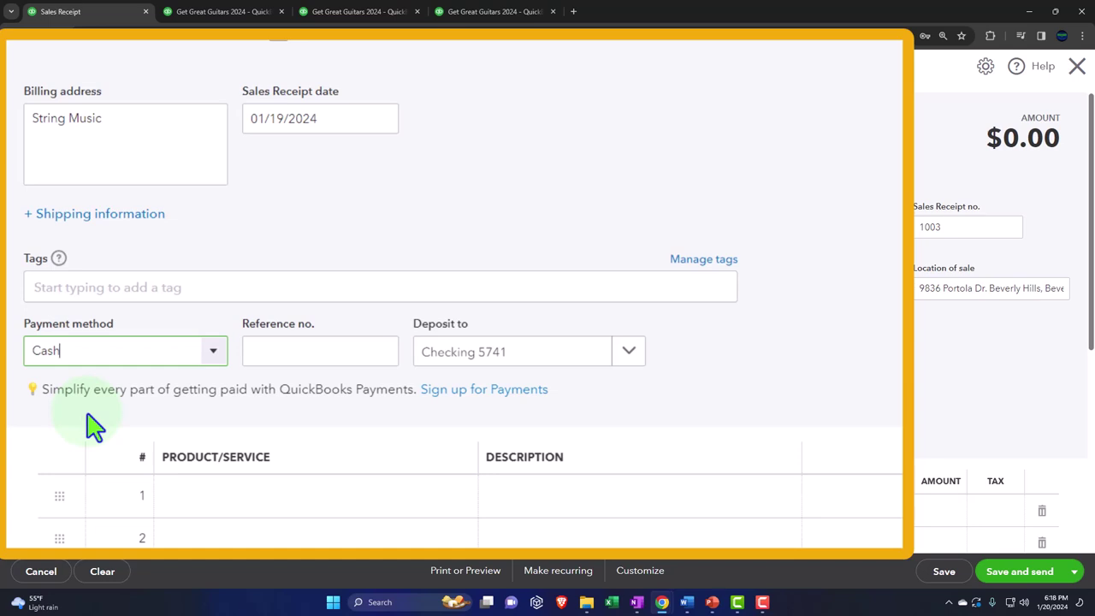
# Step: Check the available payment methods and deposit accounts, keeping Cash and Checking 5741 selected
pyautogui.click(212, 353)
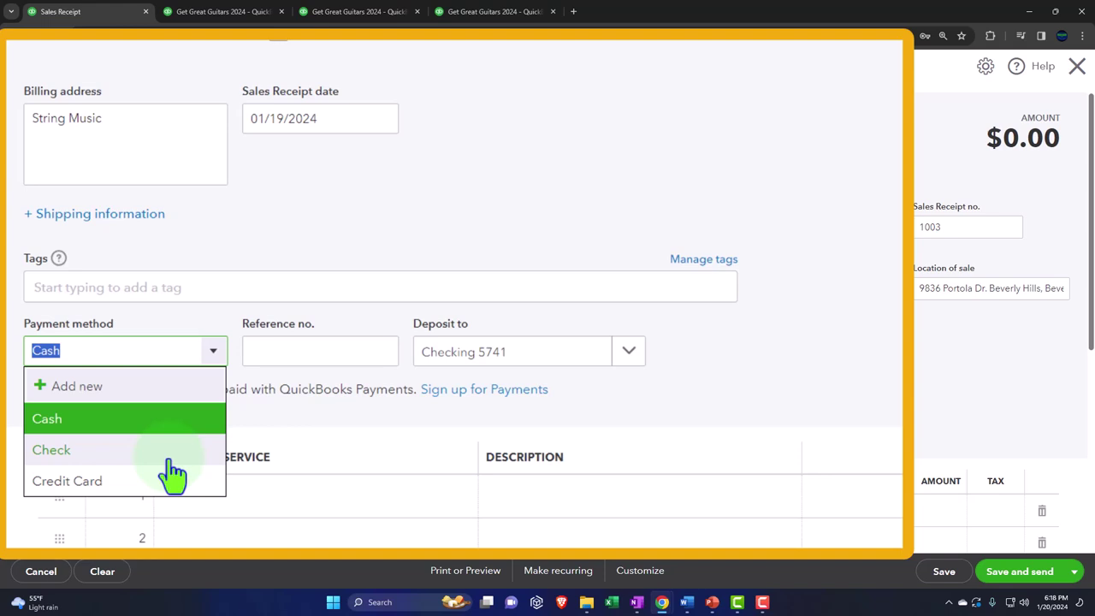
pyautogui.click(623, 361)
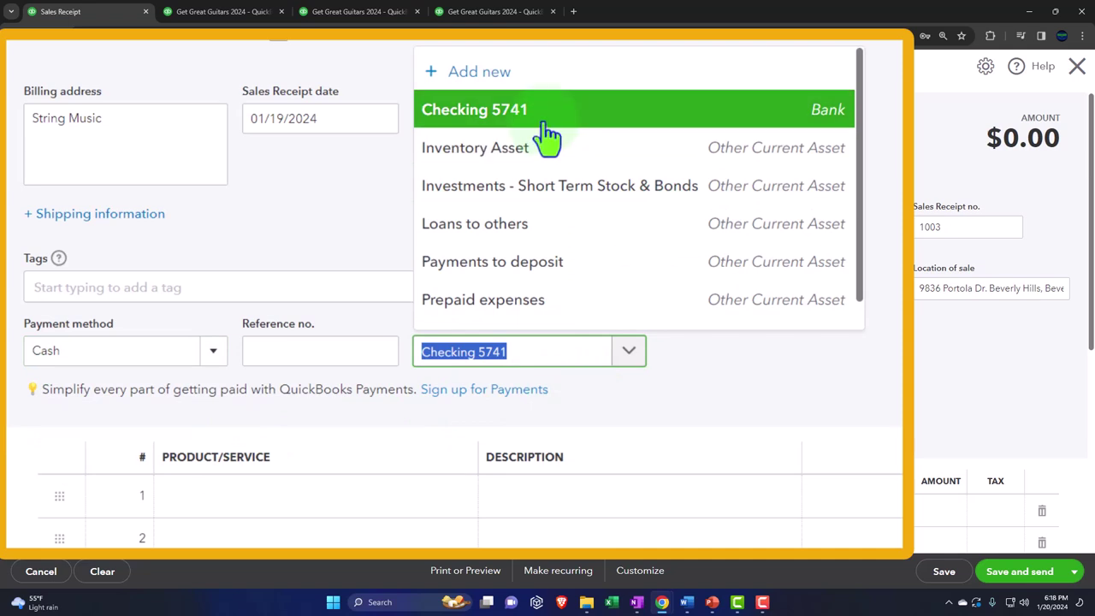
pyautogui.click(545, 124)
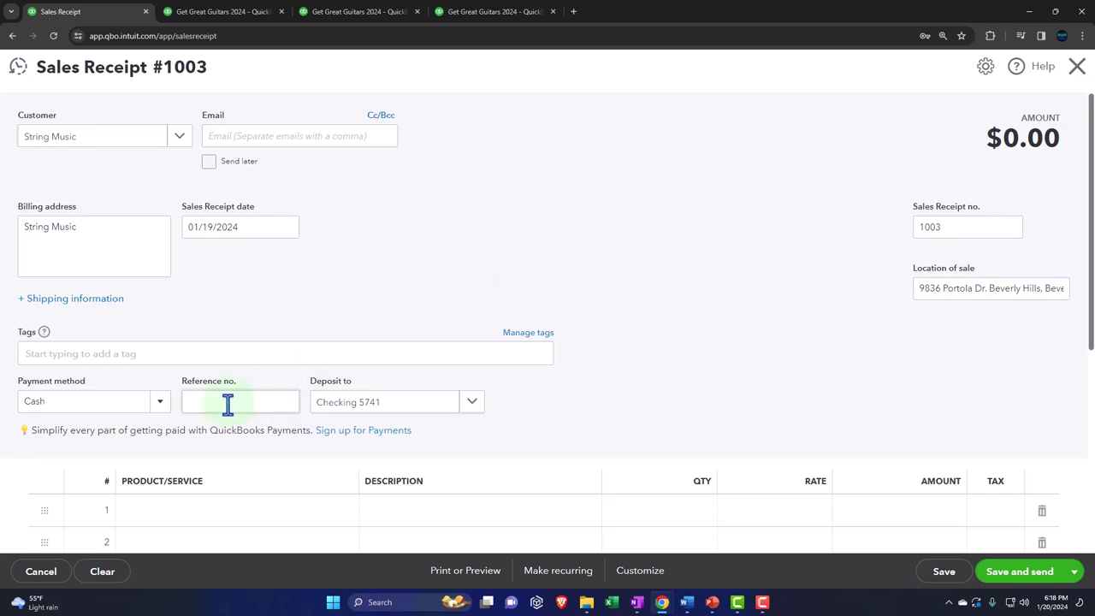
pyautogui.click(157, 406)
pyautogui.click(206, 358)
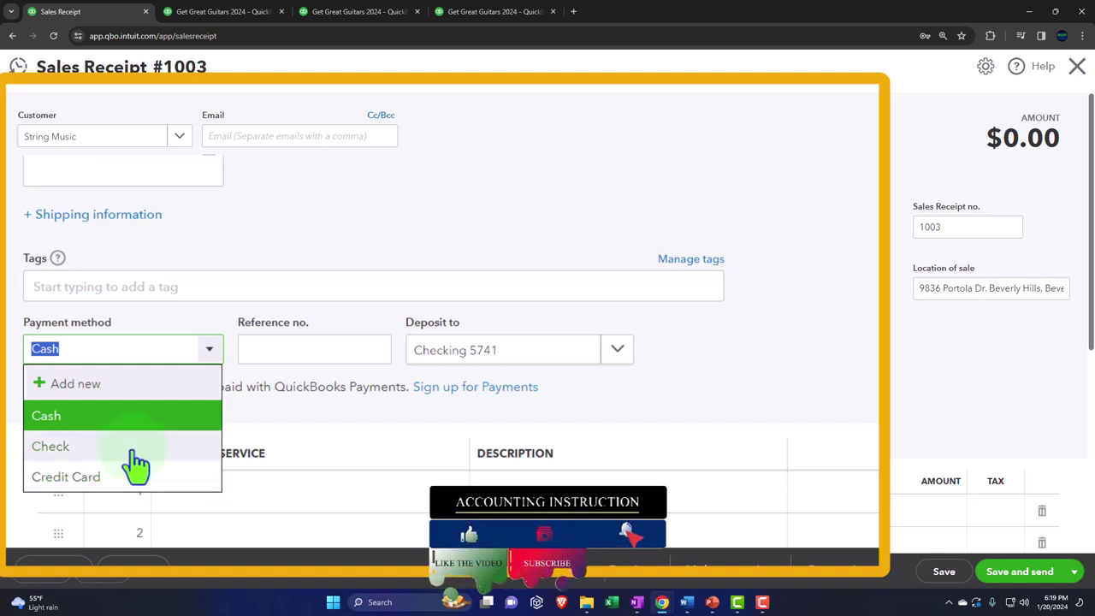
pyautogui.click(100, 423)
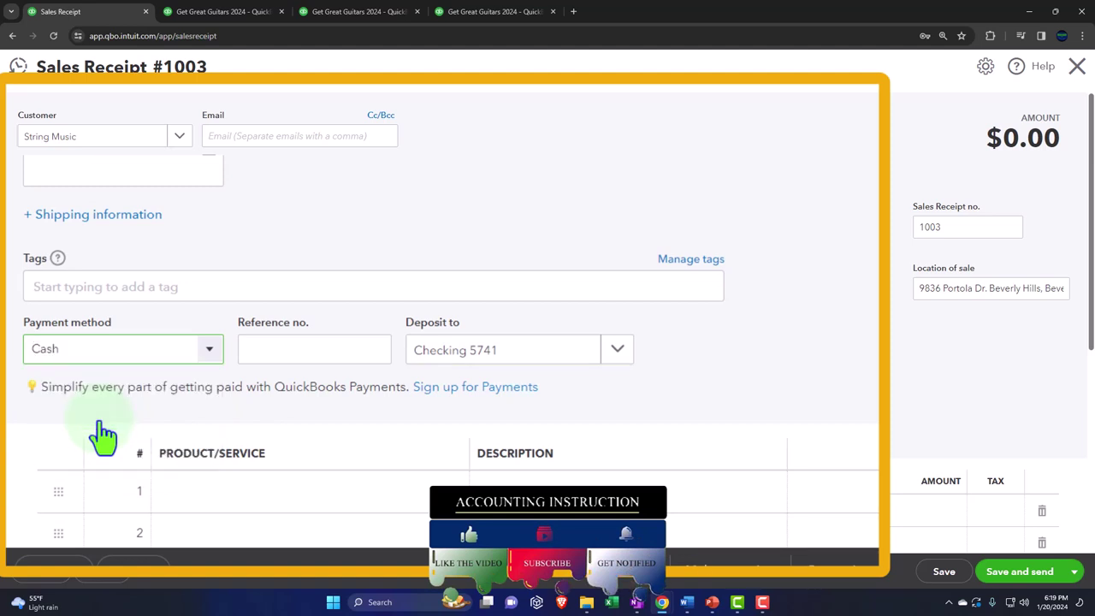
# Step: Leave the reference number blank and set the deposit account to Payments to deposit
pyautogui.press('Tab')
pyautogui.scroll(-1, 294, 387)
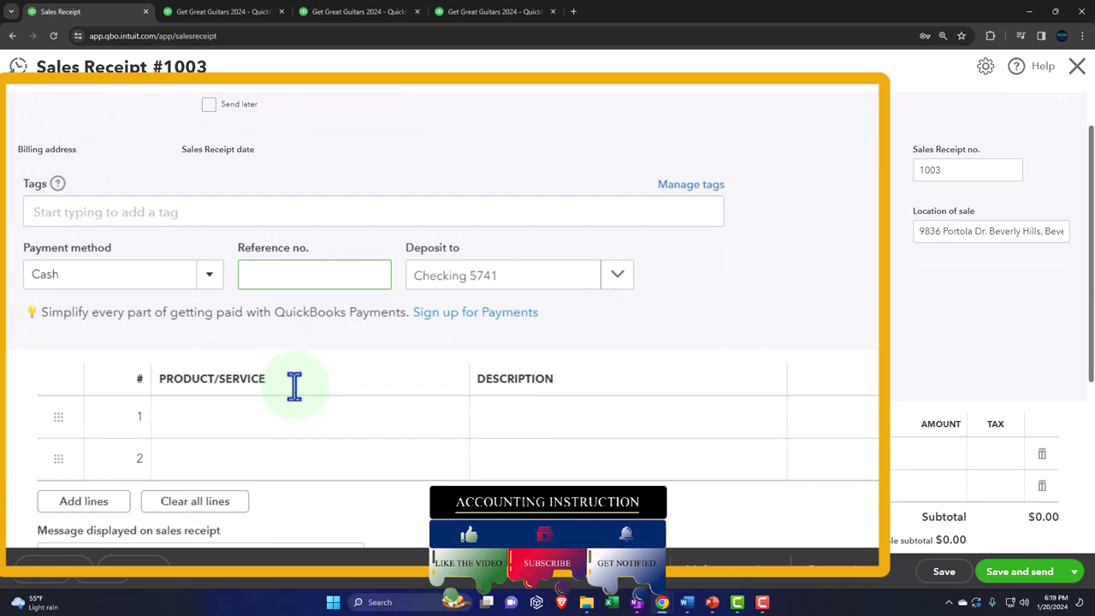
pyautogui.press('Tab')
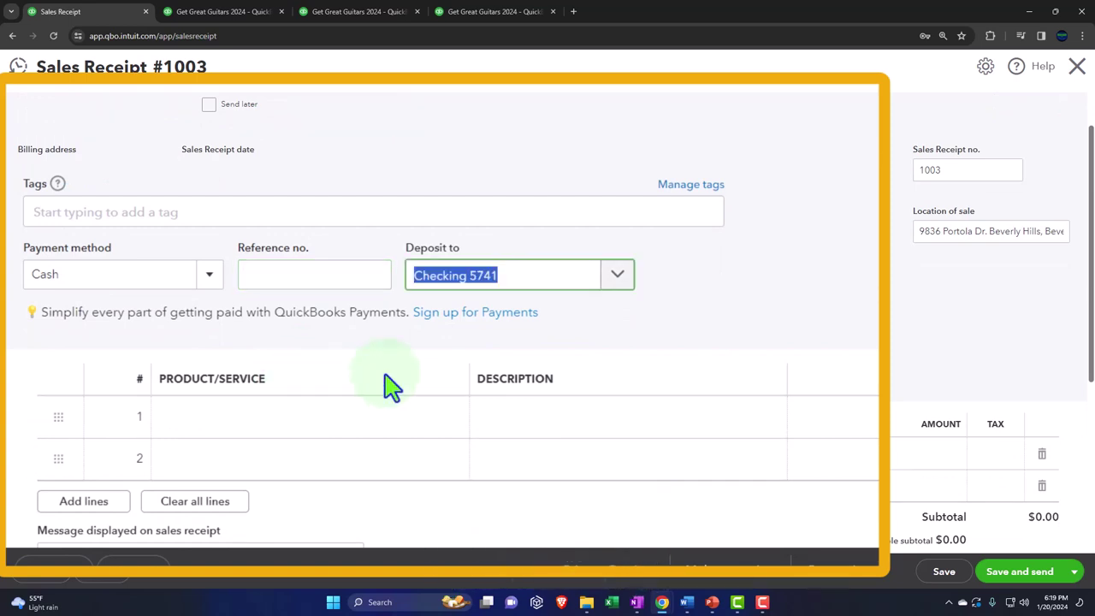
pyautogui.click(618, 276)
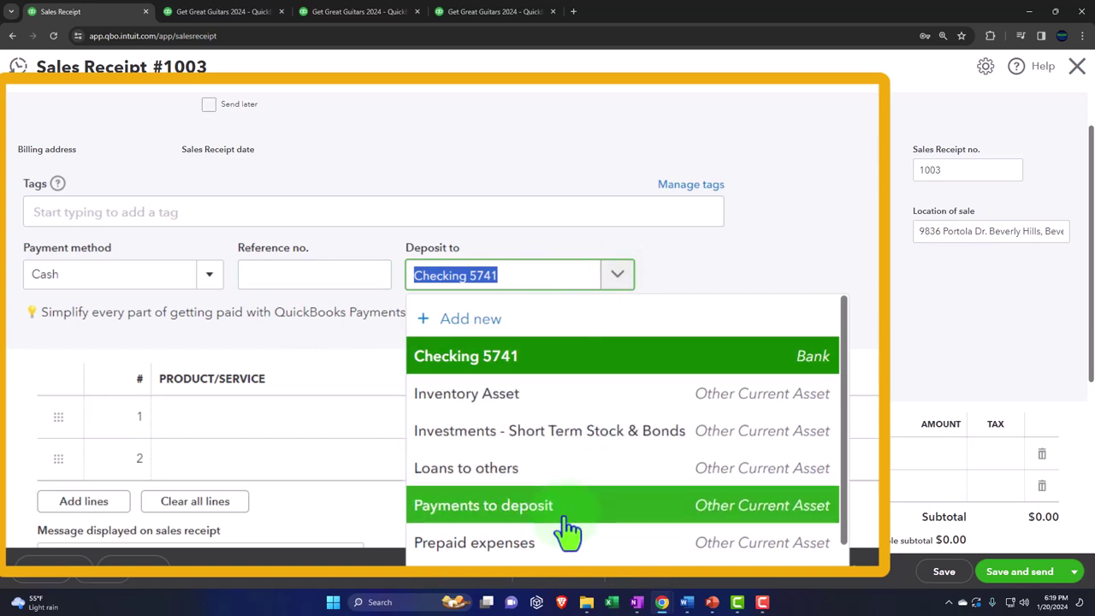
pyautogui.click(564, 512)
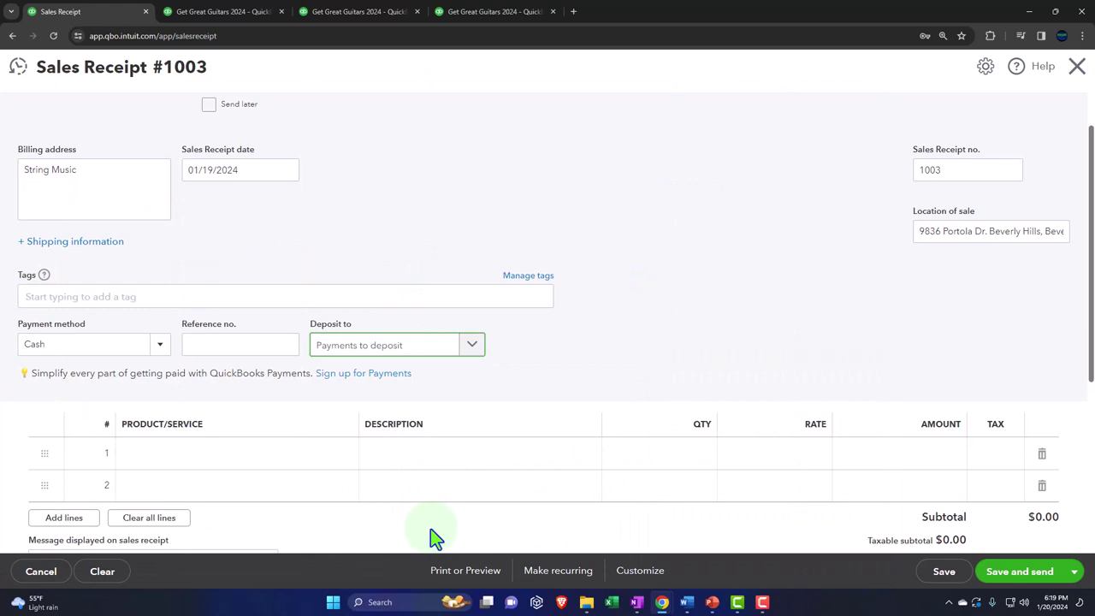
# Step: Add the product GSB (Gibson SG) on the first line, keeping quantity 1, rate 777 and the tax option
pyautogui.click(620, 321)
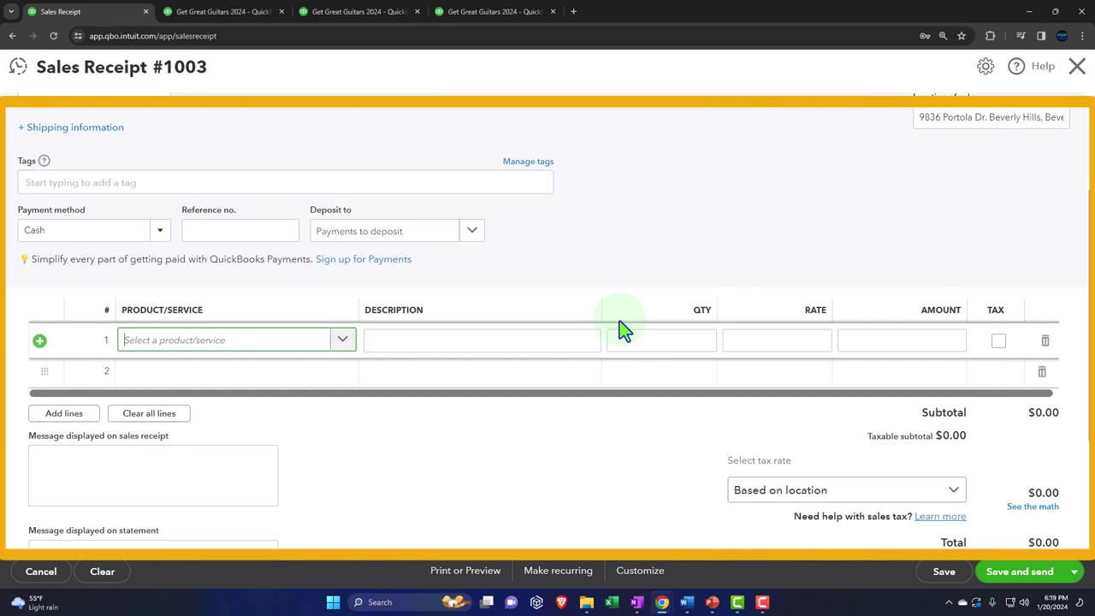
pyautogui.click(162, 352)
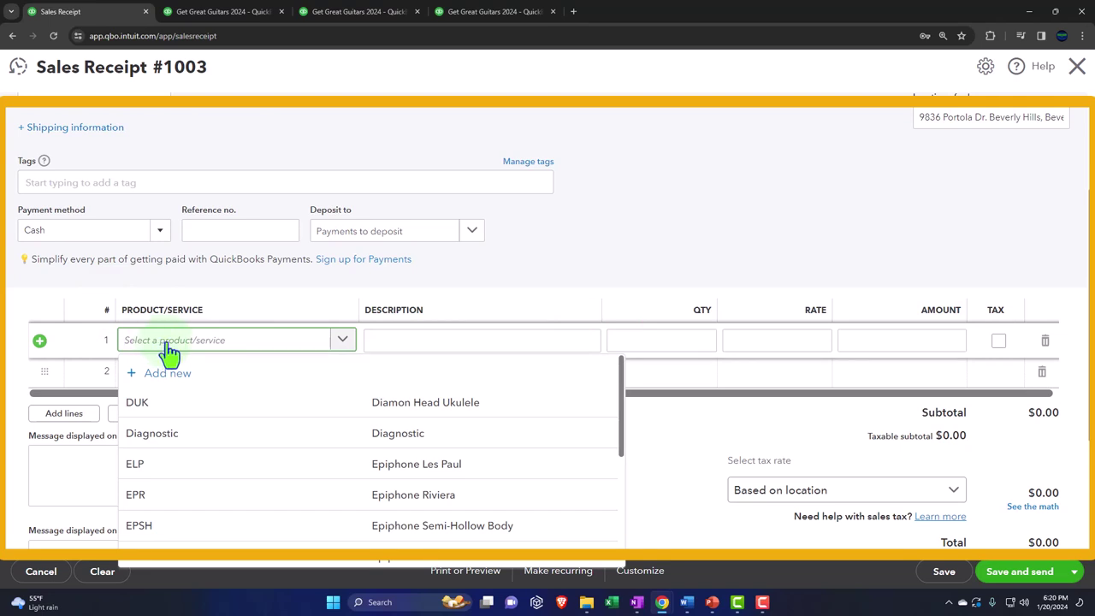
pyautogui.click(169, 340)
pyautogui.write('gsb')
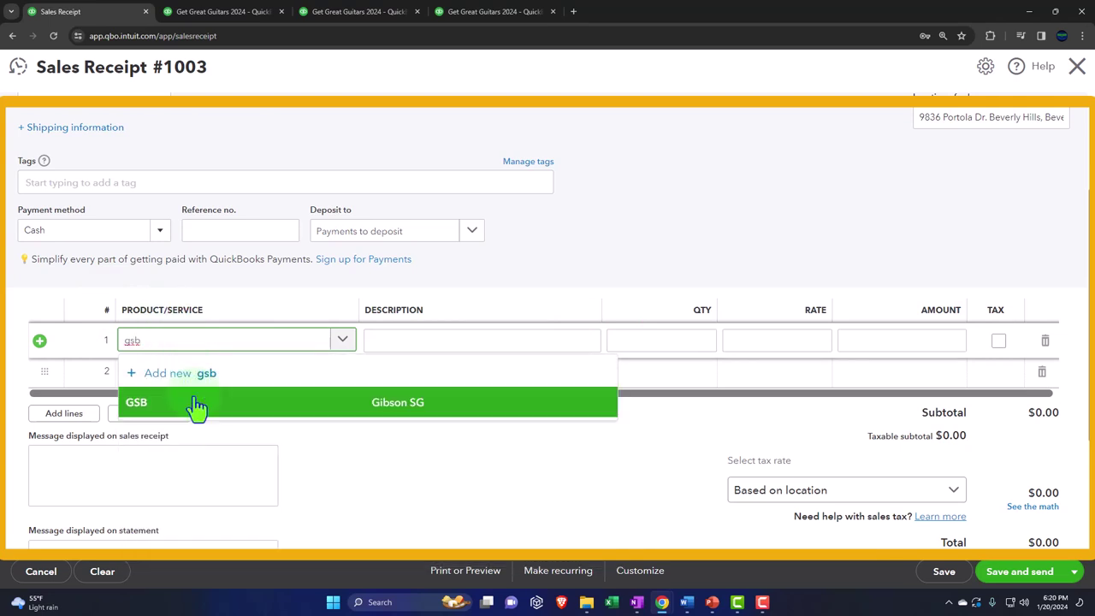
pyautogui.click(196, 402)
pyautogui.press('Tab')
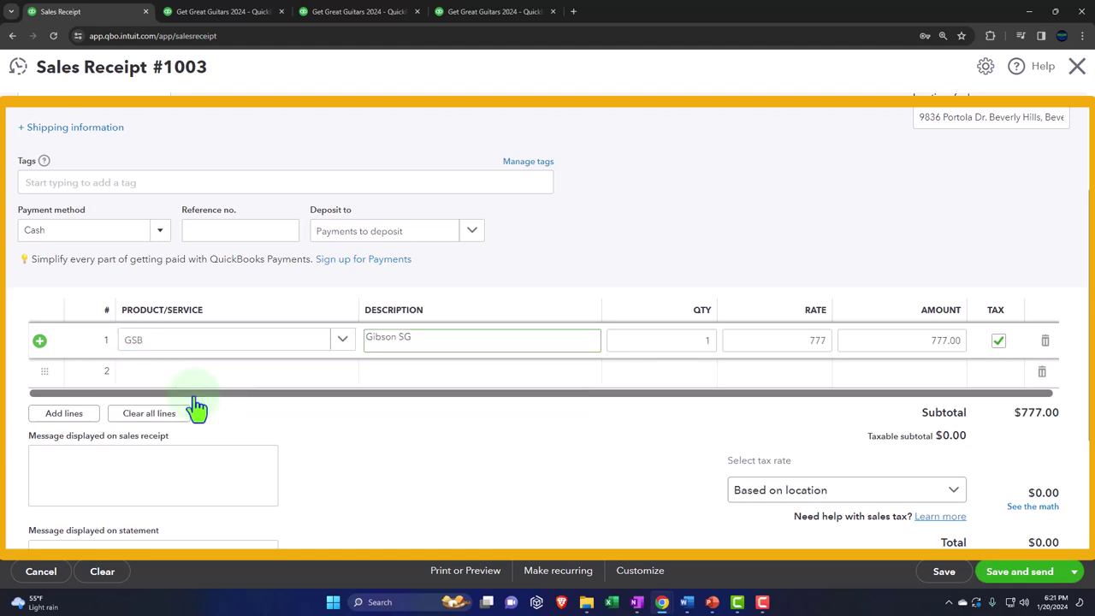
pyautogui.press('Tab')
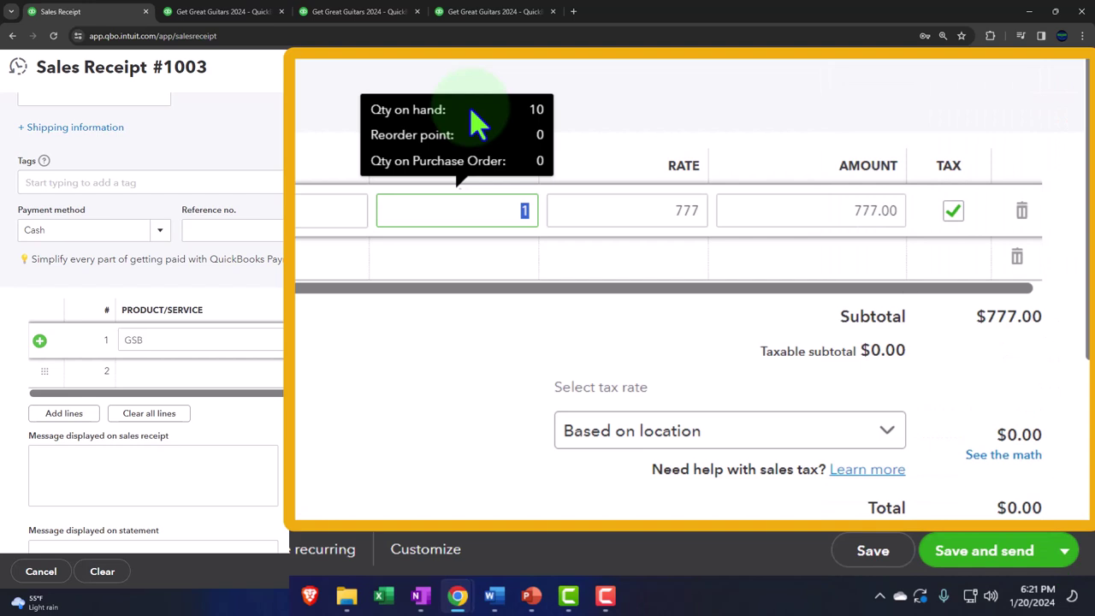
pyautogui.press('Tab')
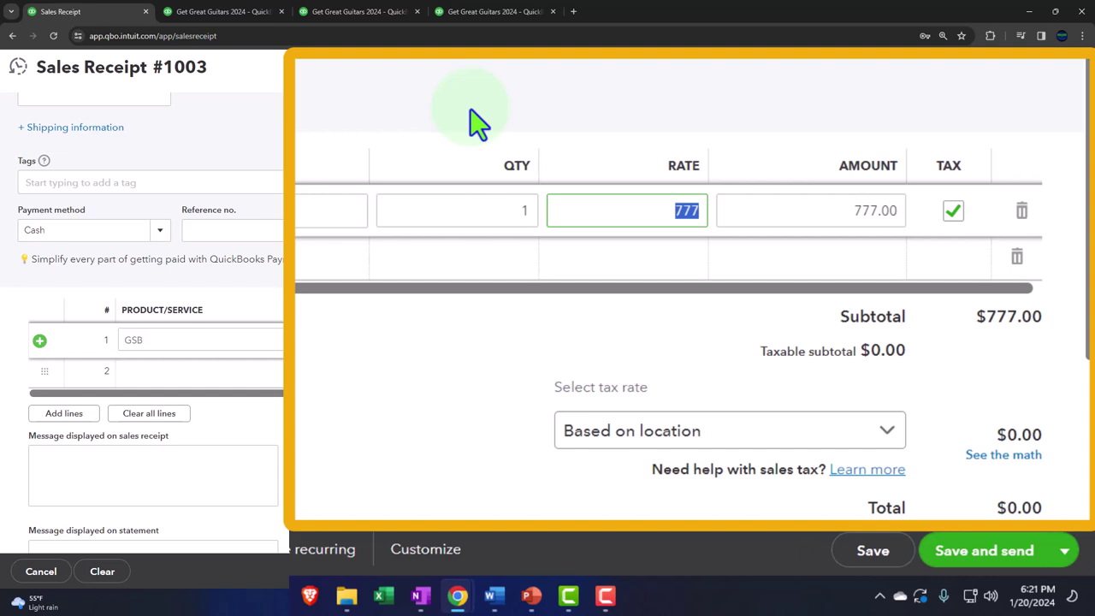
pyautogui.press('Tab')
pyautogui.press('Tab')
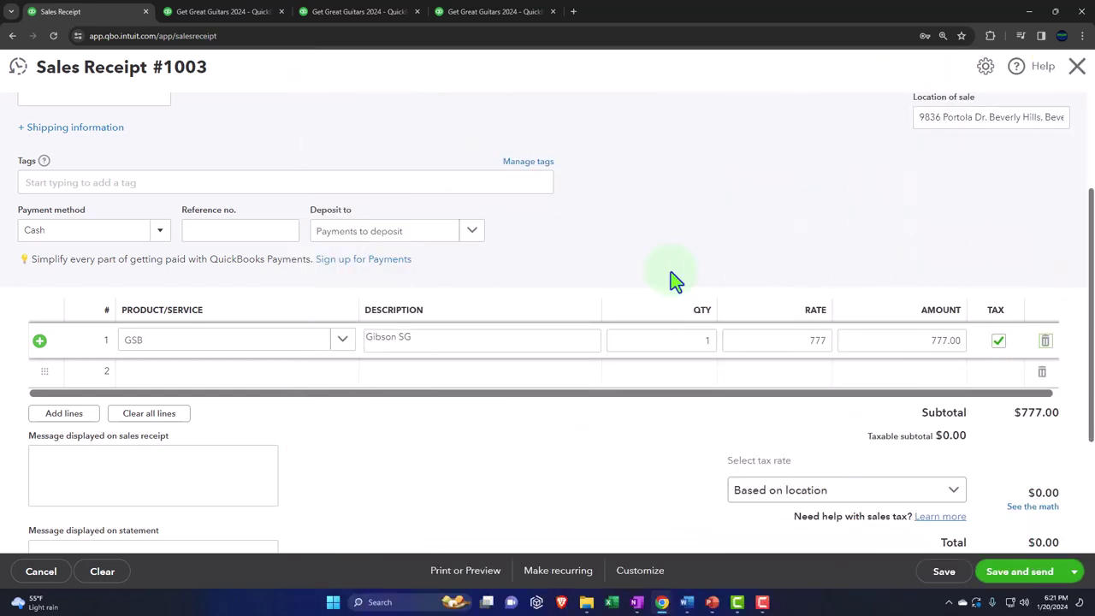
# Step: Add the product ELP (Epiphone Les Paul) on the second line of the sales receipt
pyautogui.press('Tab')
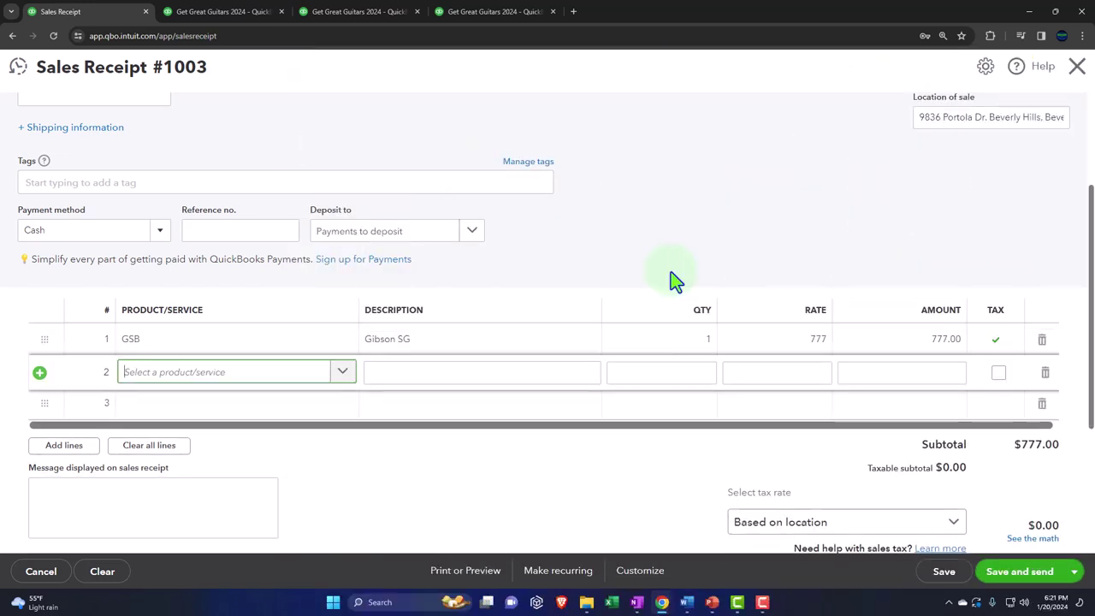
pyautogui.write('elp')
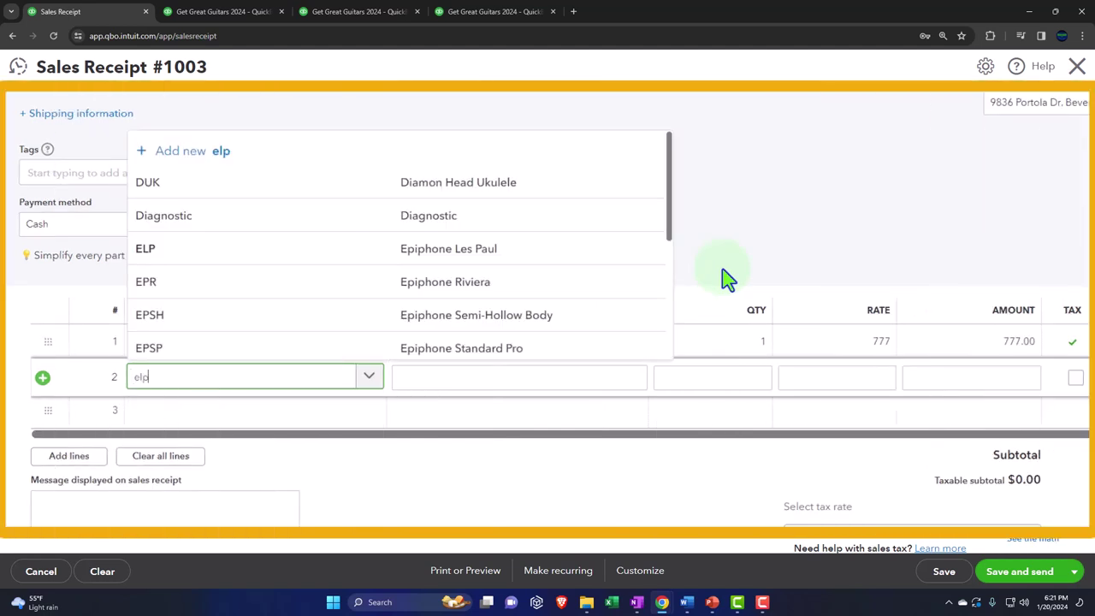
pyautogui.press('BackSpace')
pyautogui.press('BackSpace')
pyautogui.press('BackSpace')
pyautogui.write('ELP')
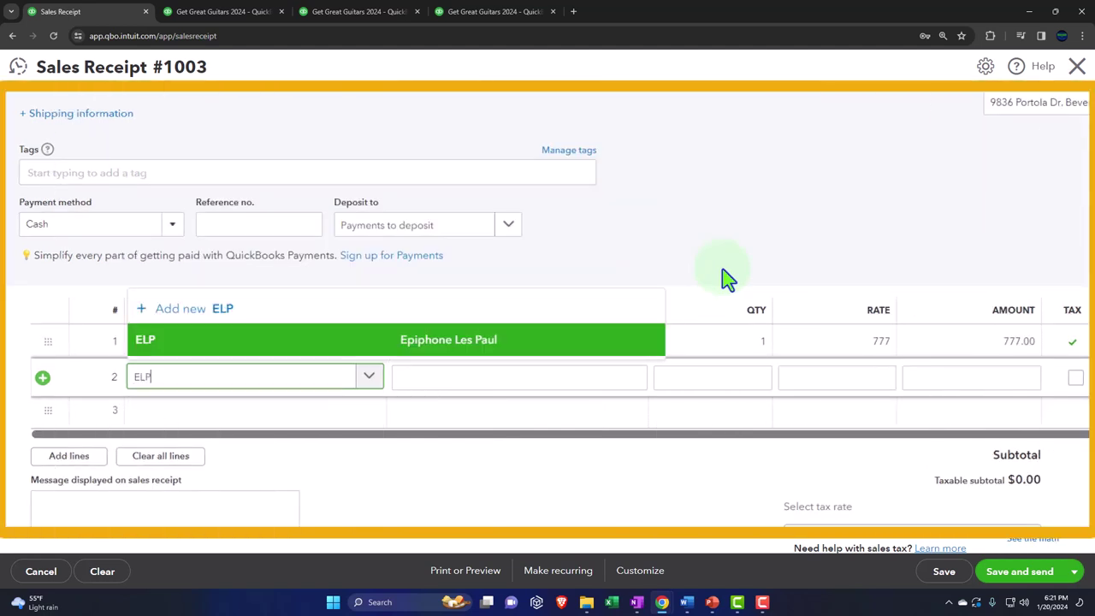
pyautogui.press('Tab')
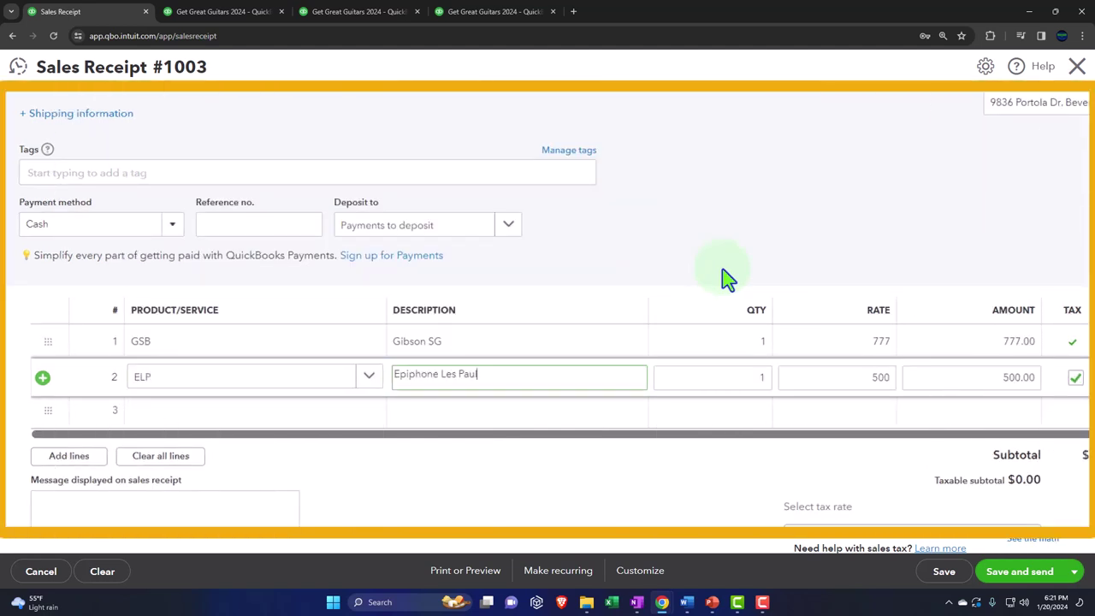
# Step: Set the Epiphone Les Paul quantity to 3, keeping the rate of 500 and the tax option
pyautogui.press('Tab')
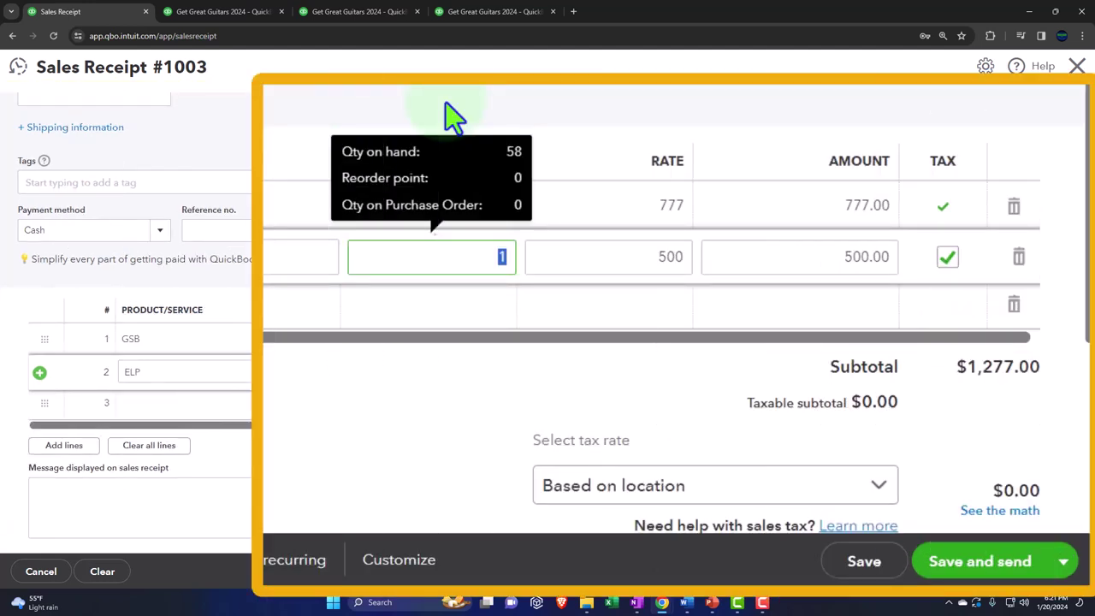
pyautogui.write('3')
pyautogui.press('Tab')
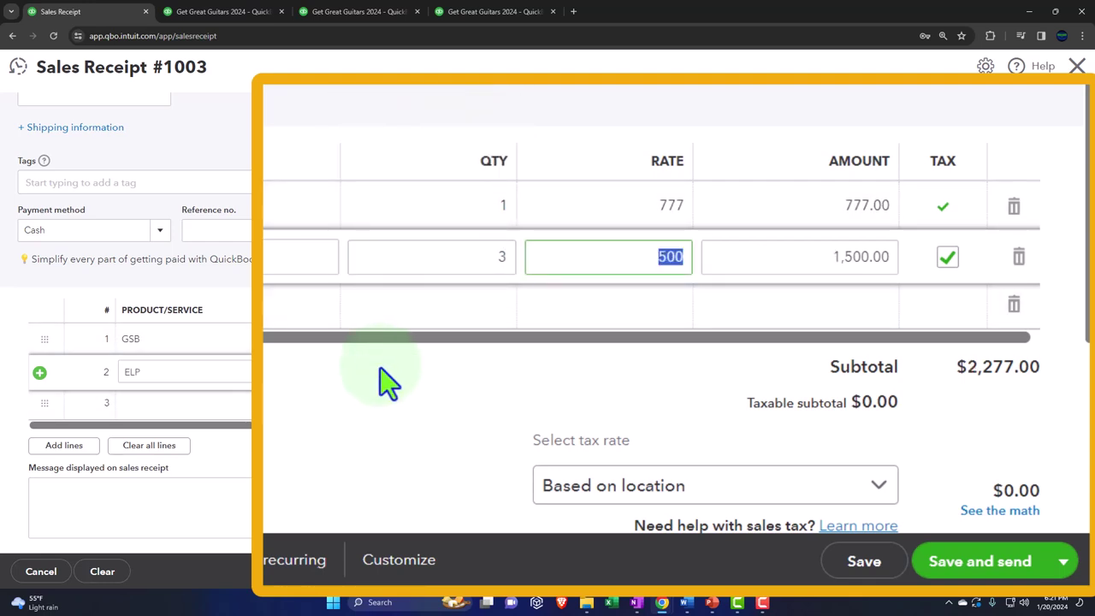
pyautogui.press('Tab')
pyautogui.press('Tab')
pyautogui.press('Tab')
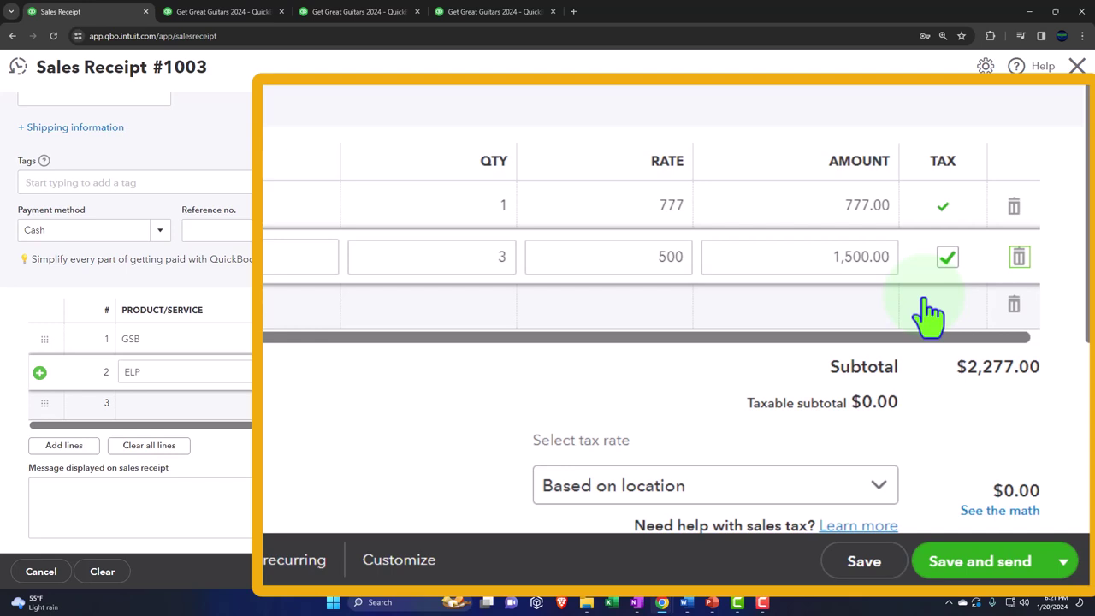
pyautogui.click(928, 315)
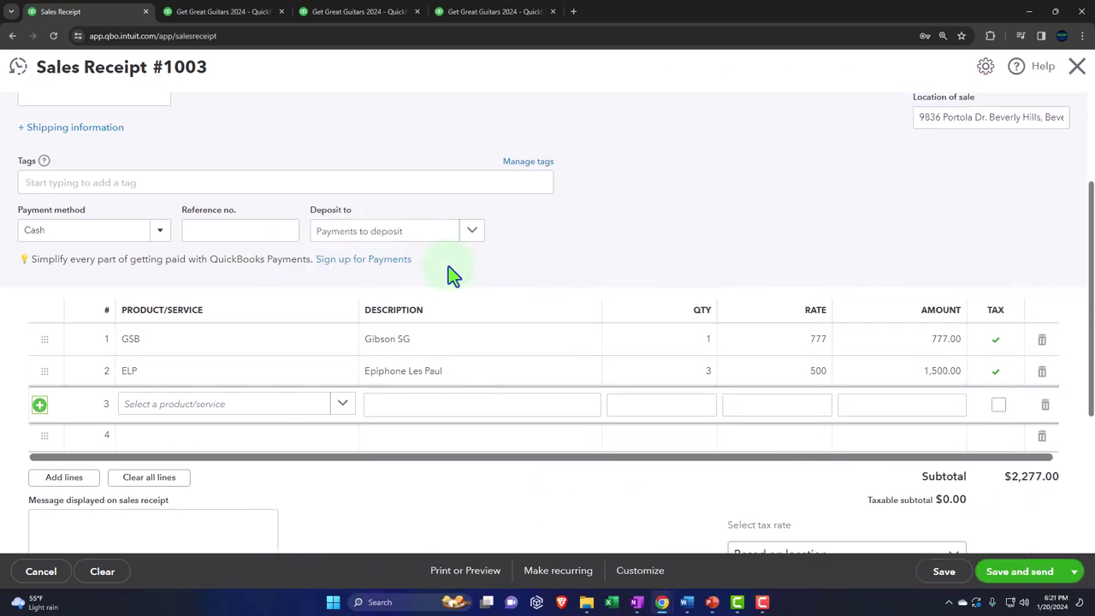
# Step: Change the receipt's sales tax rate from location-based to the custom rate Example State Tax (5%)
pyautogui.scroll(-3, 452, 274)
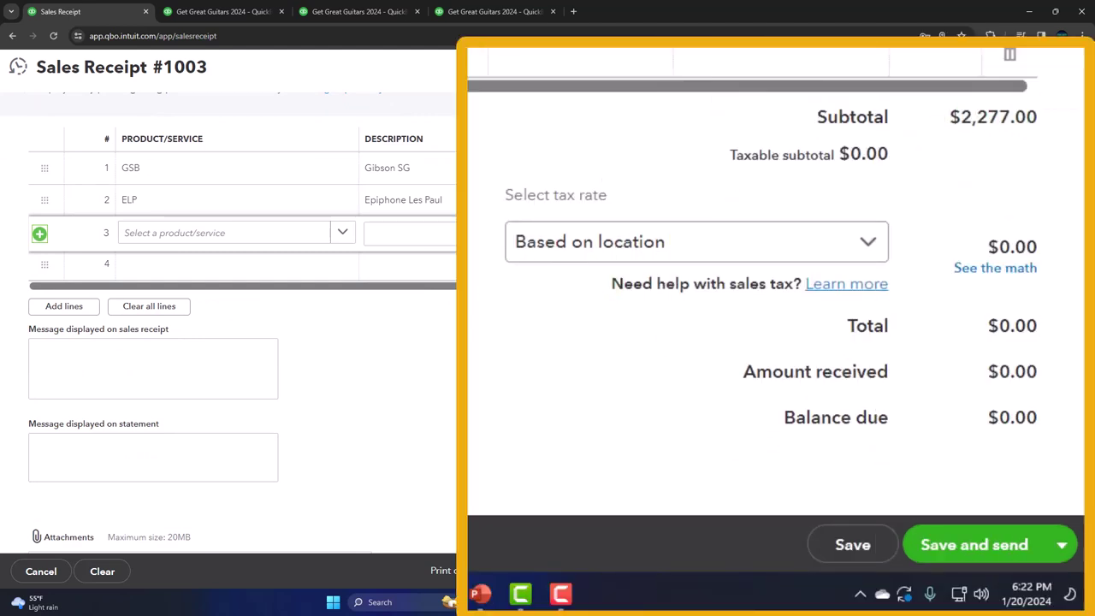
pyautogui.scroll(1, 231, 257)
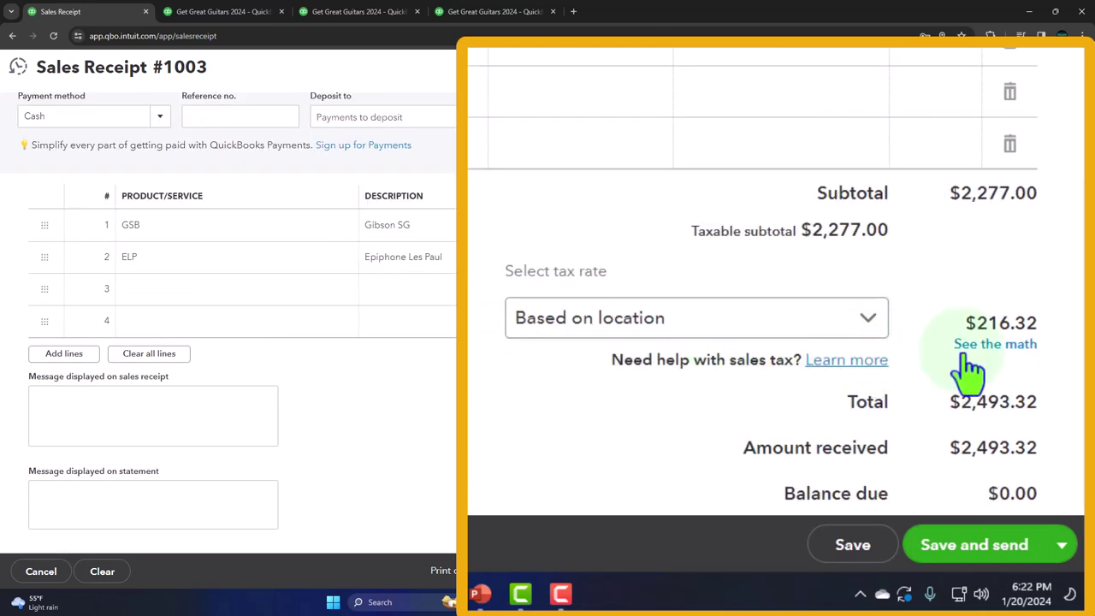
pyautogui.click(866, 325)
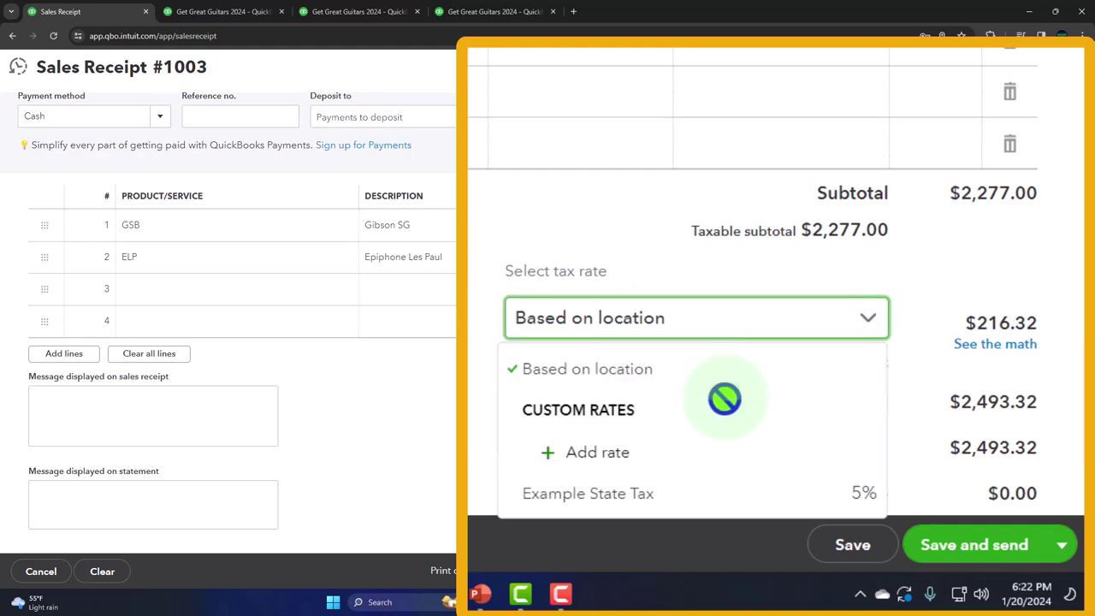
pyautogui.click(808, 496)
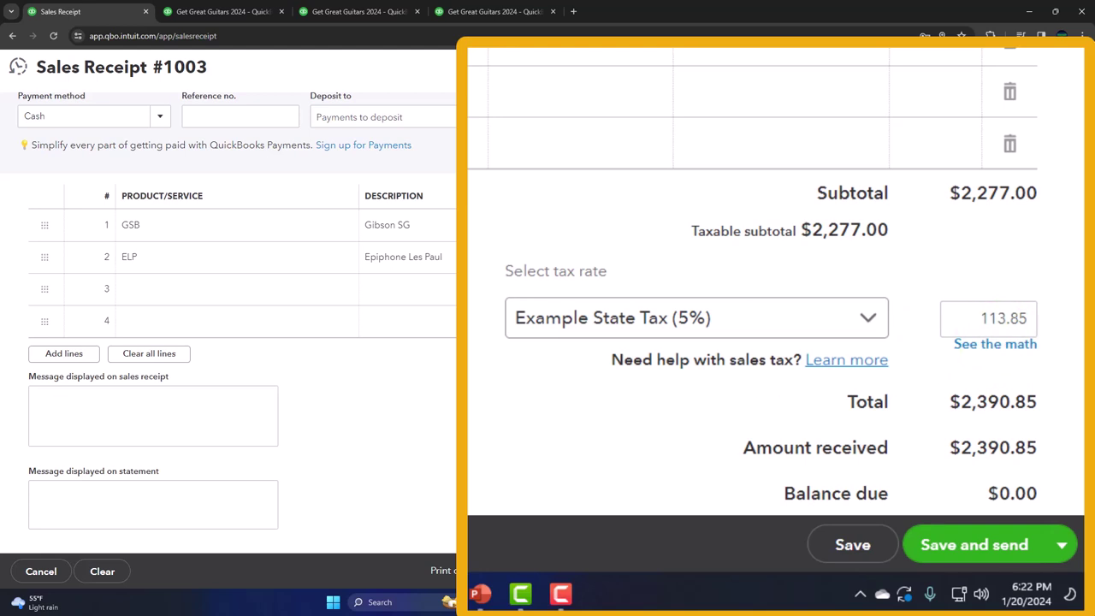
pyautogui.scroll(-1, 634, 436)
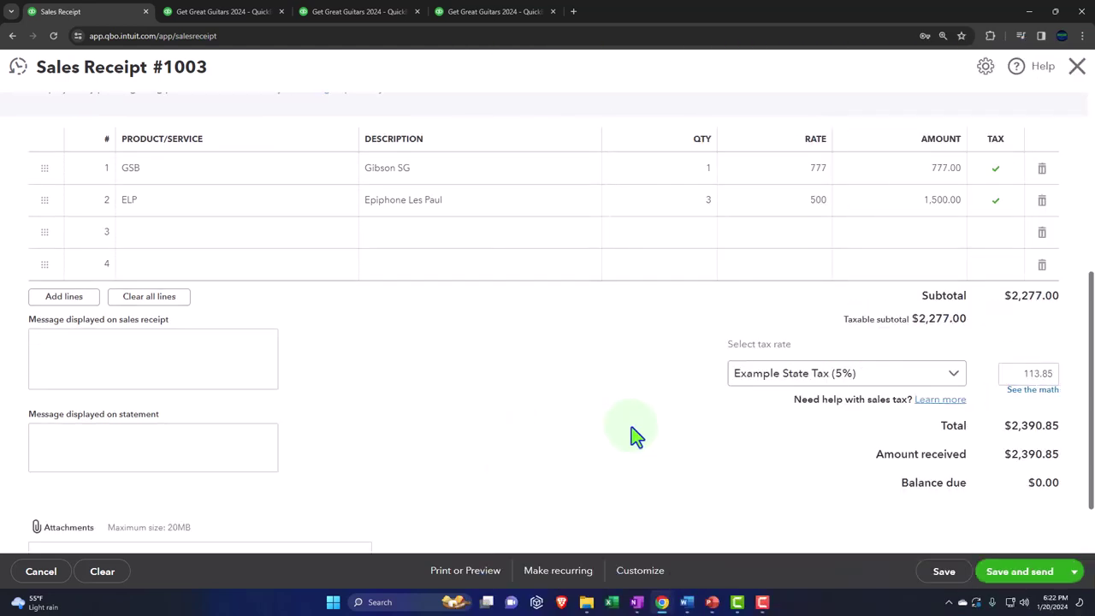
pyautogui.click(398, 603)
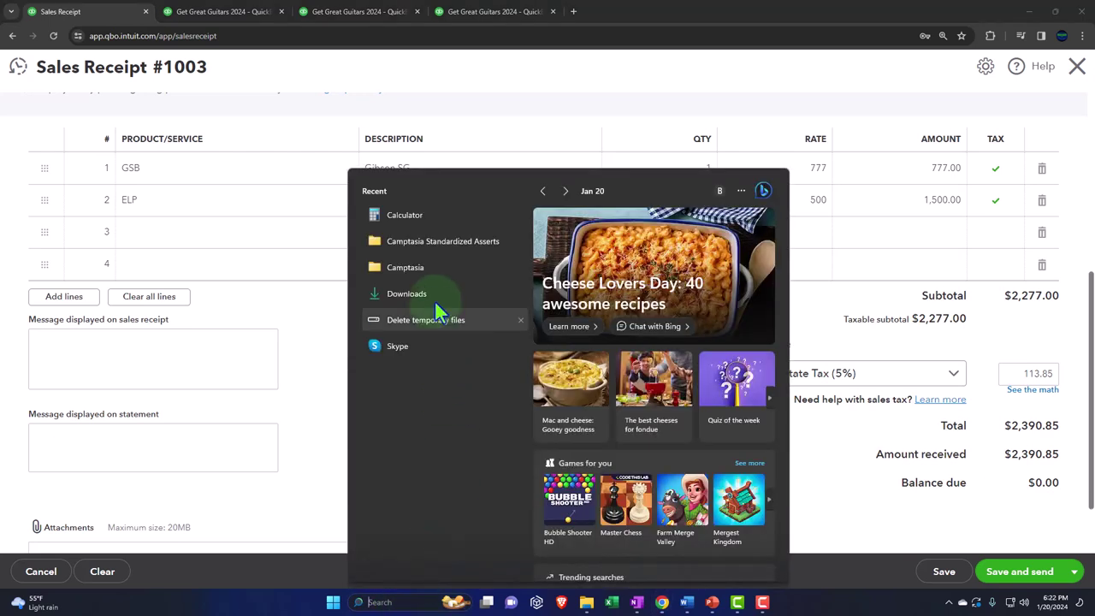
pyautogui.click(411, 216)
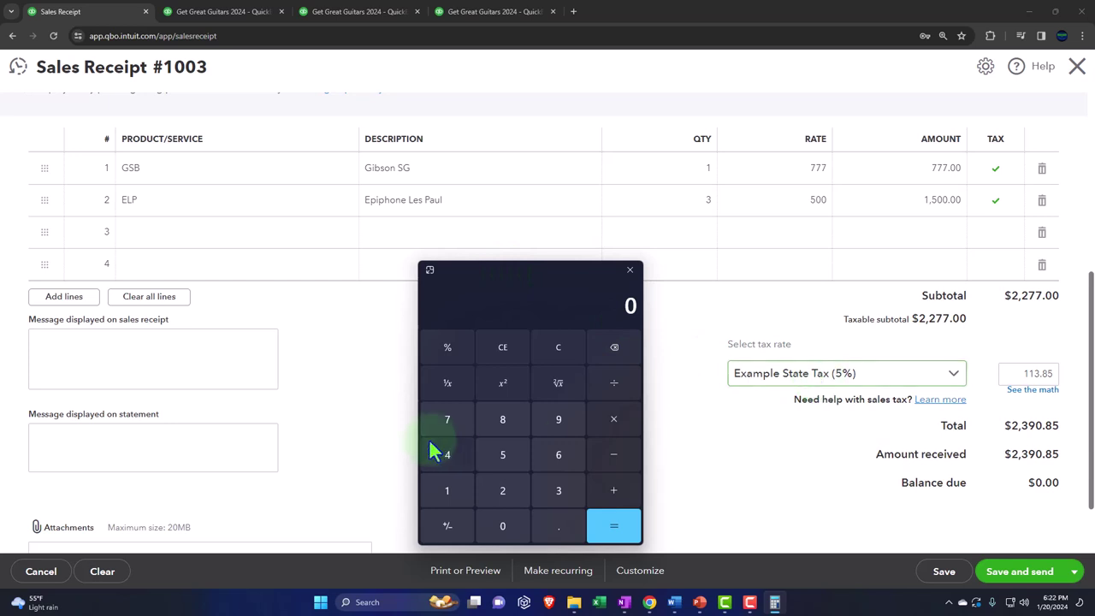
pyautogui.click(630, 269)
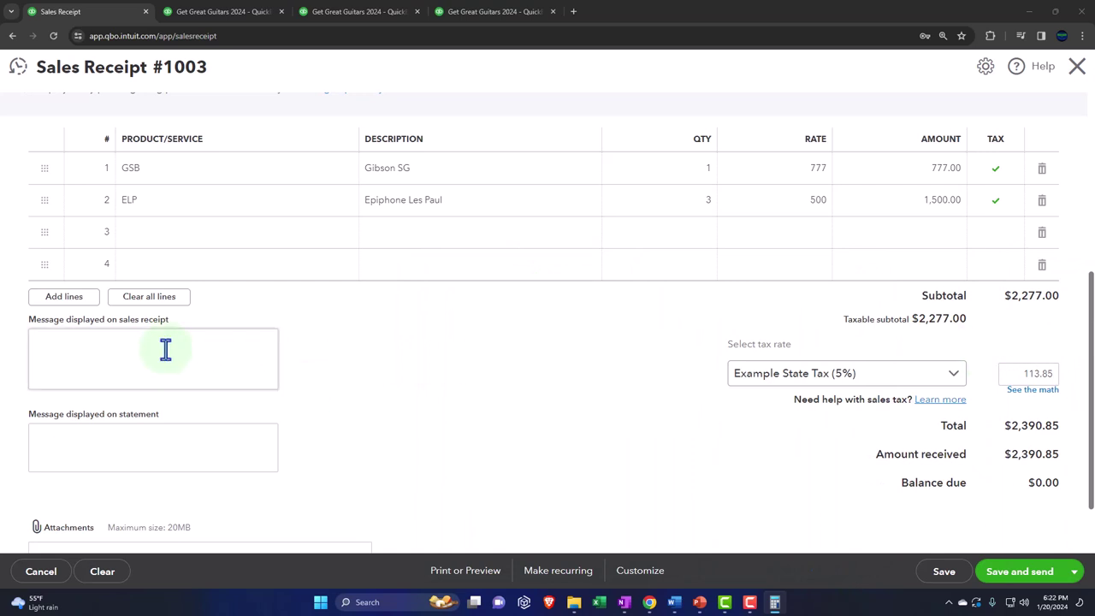
# Step: Check the receipt message, statement message and attachments areas, leaving them all empty
pyautogui.click(84, 342)
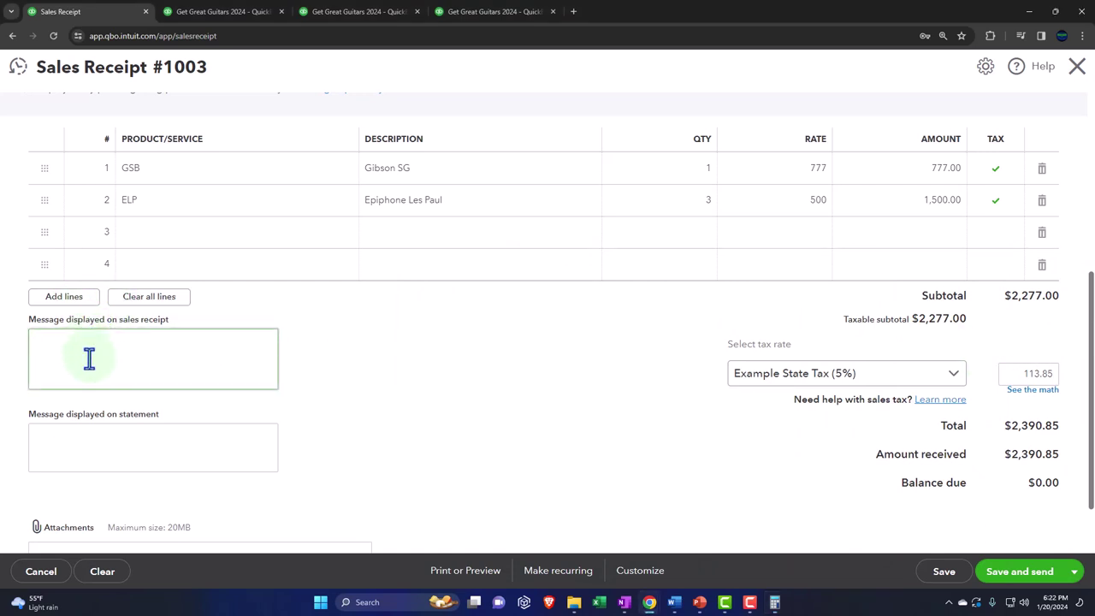
pyautogui.scroll(-1, 89, 358)
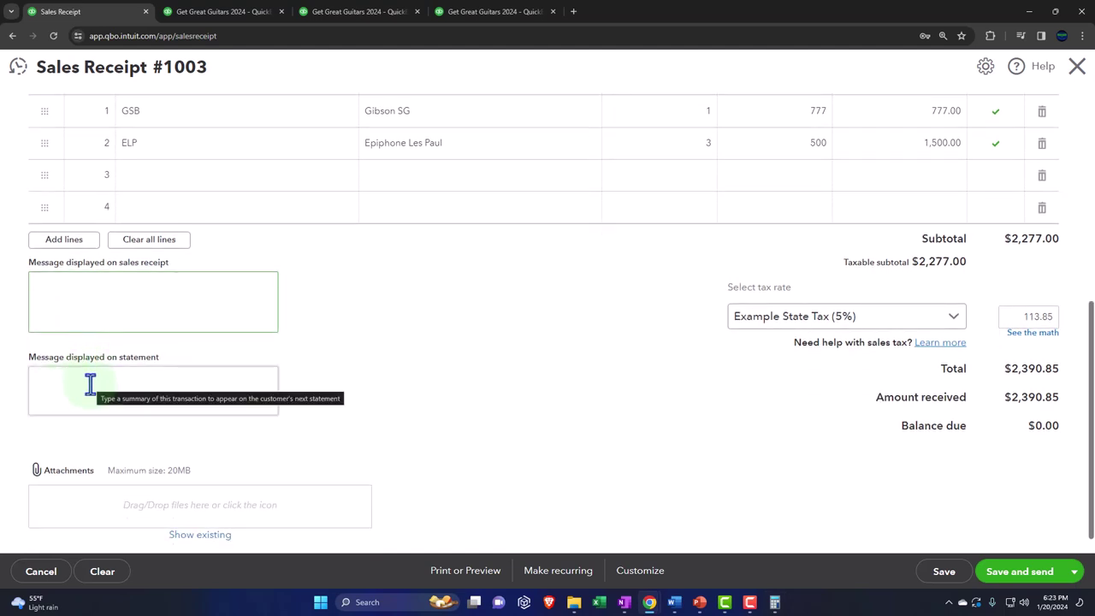
pyautogui.scroll(-1, 91, 387)
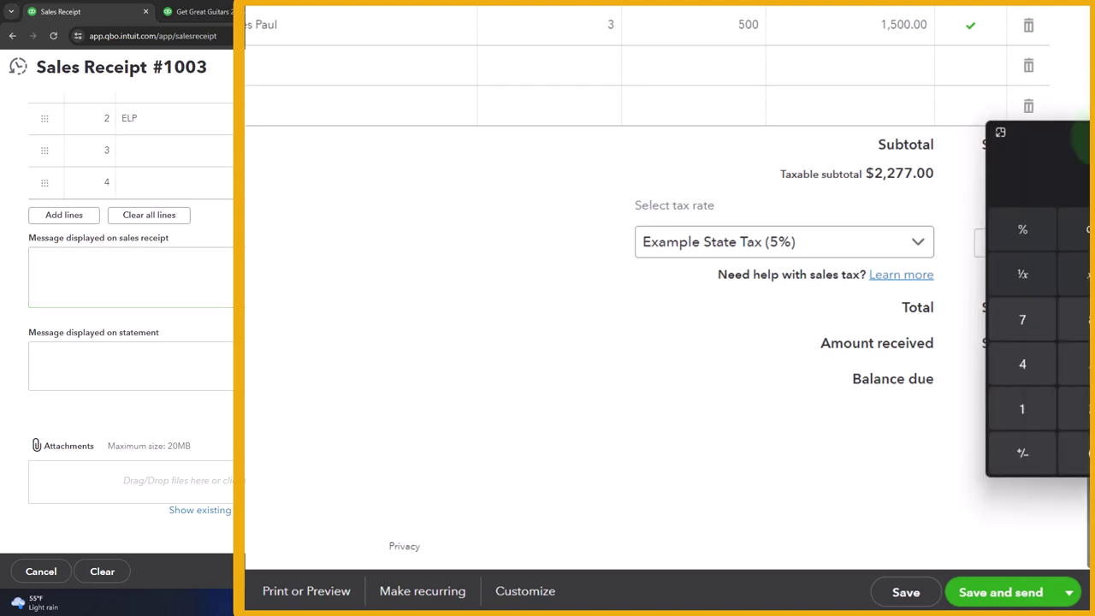
# Step: Place the calculator beside the totals and examine the receipt's line items, sales tax and total amount
pyautogui.moveTo(1027, 129); pyautogui.dragTo(452, 162)
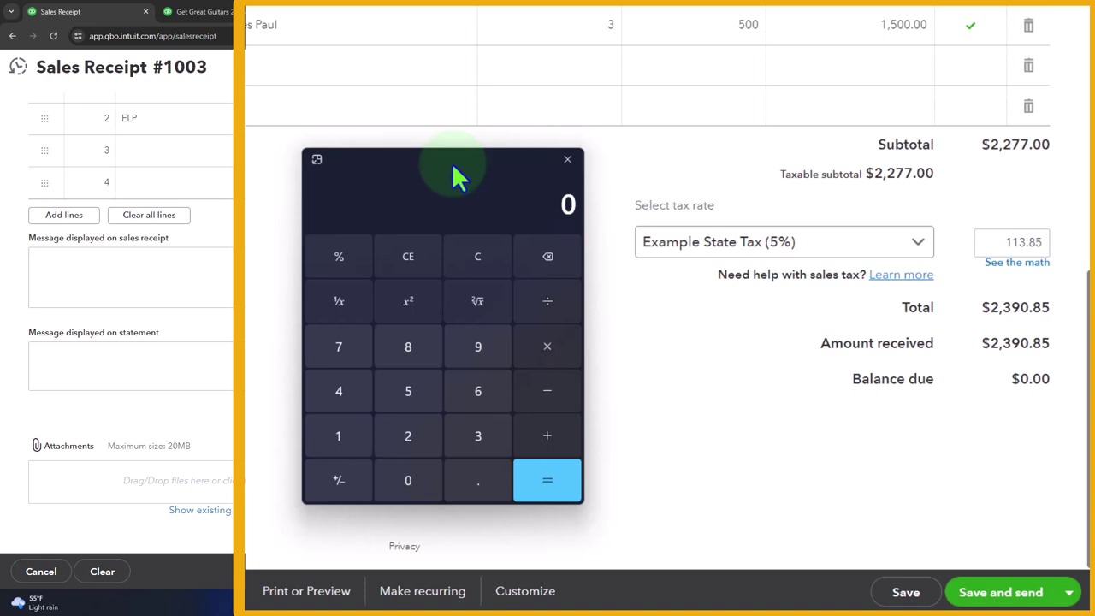
pyautogui.scroll(3, 249, 225)
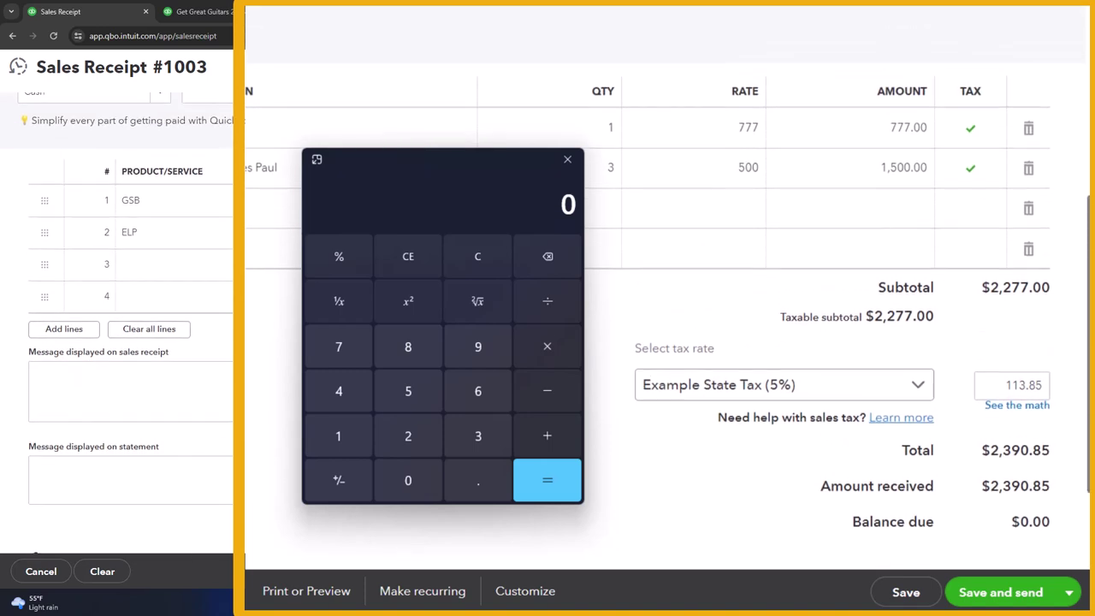
pyautogui.scroll(2, 249, 225)
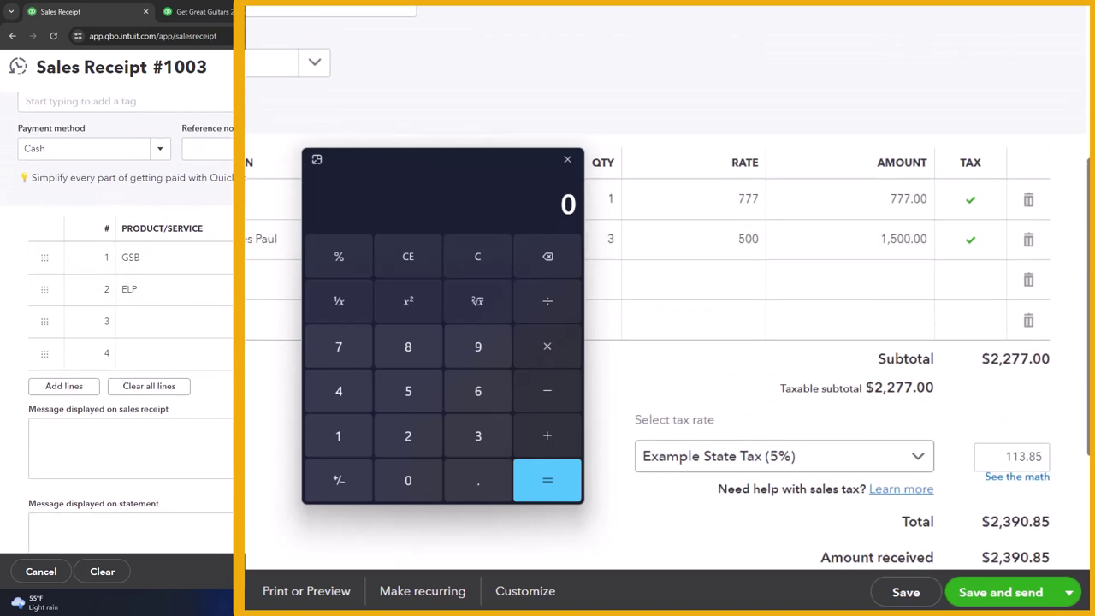
pyautogui.scroll(-5, 249, 225)
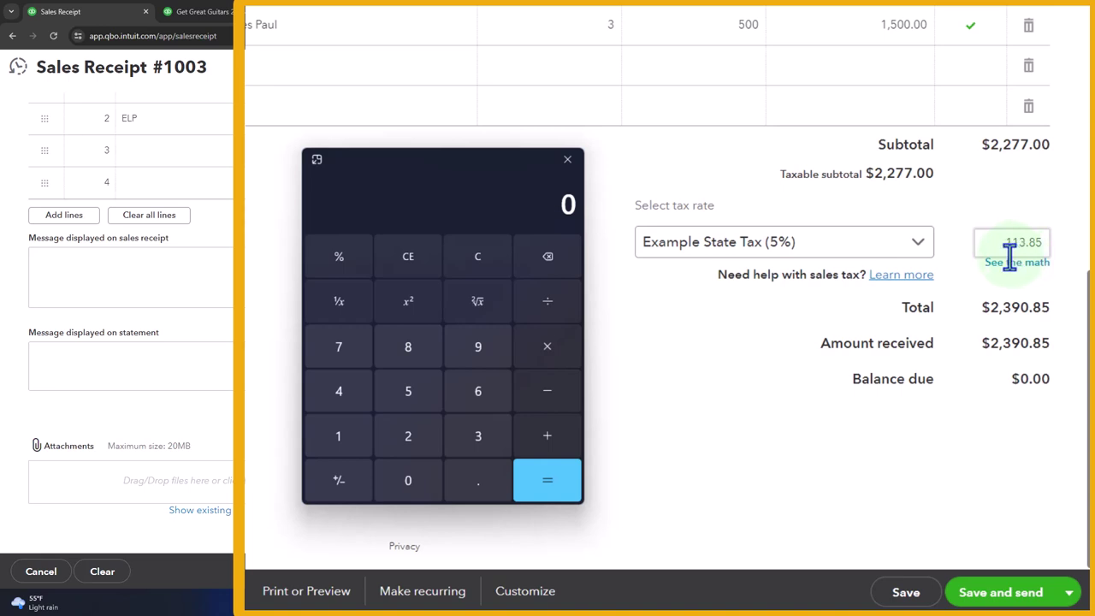
pyautogui.scroll(1, 861, 200)
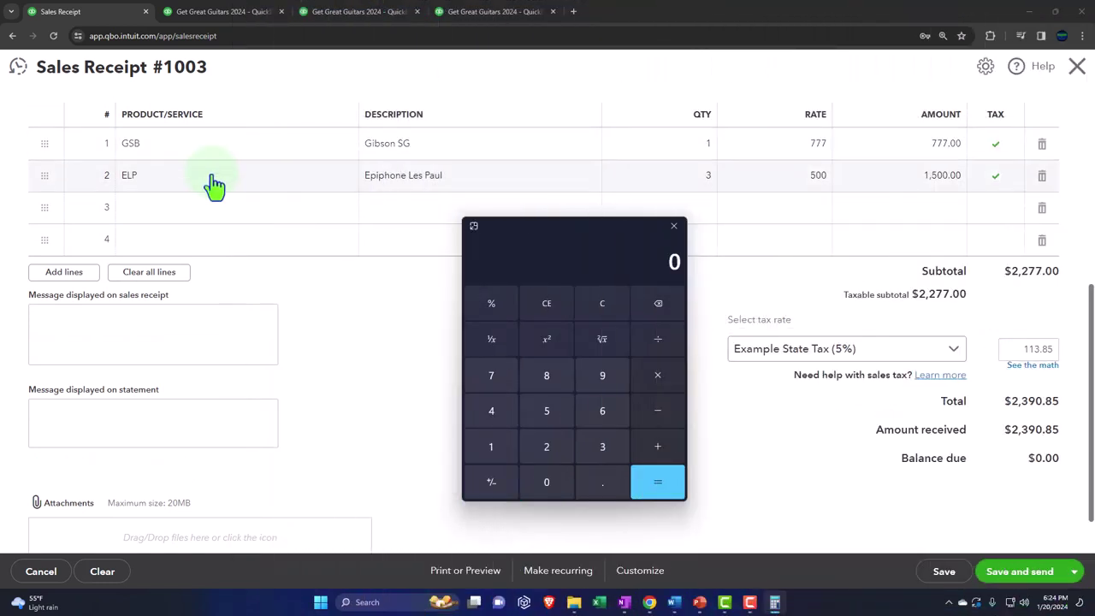
pyautogui.scroll(-1, 214, 186)
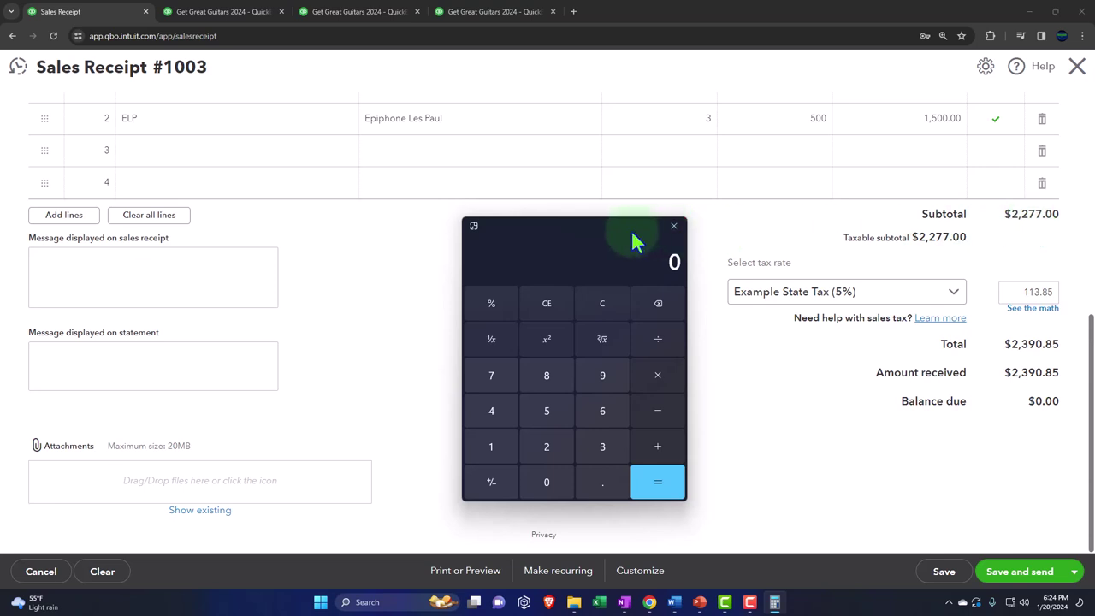
# Step: Close the calculator, and save and close the sales receipt without sending it
pyautogui.hotkey('alt', 'F4')
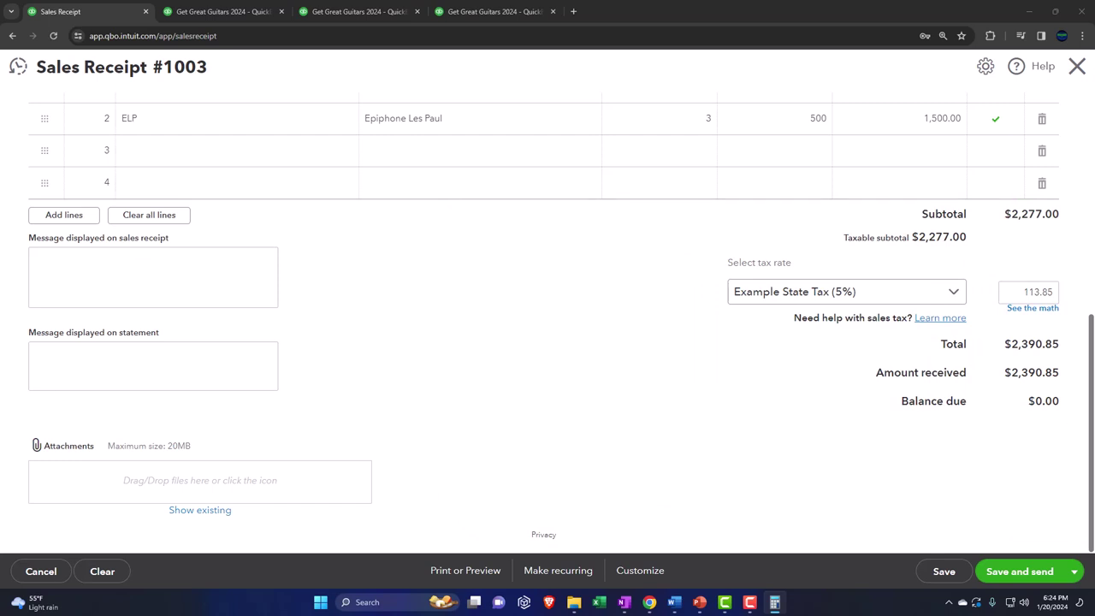
pyautogui.click(1075, 572)
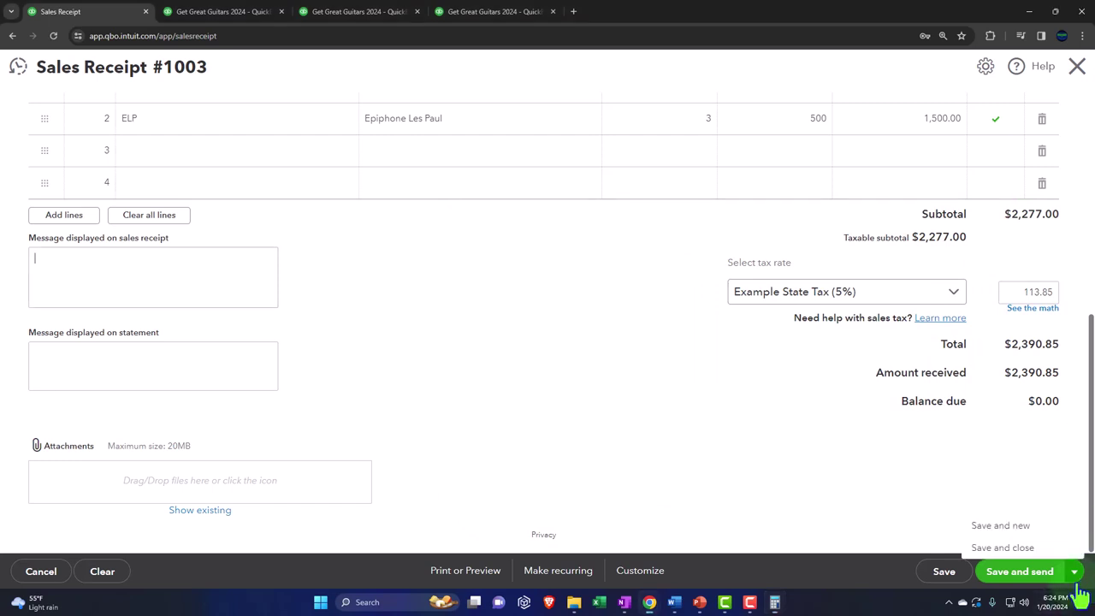
pyautogui.click(1014, 549)
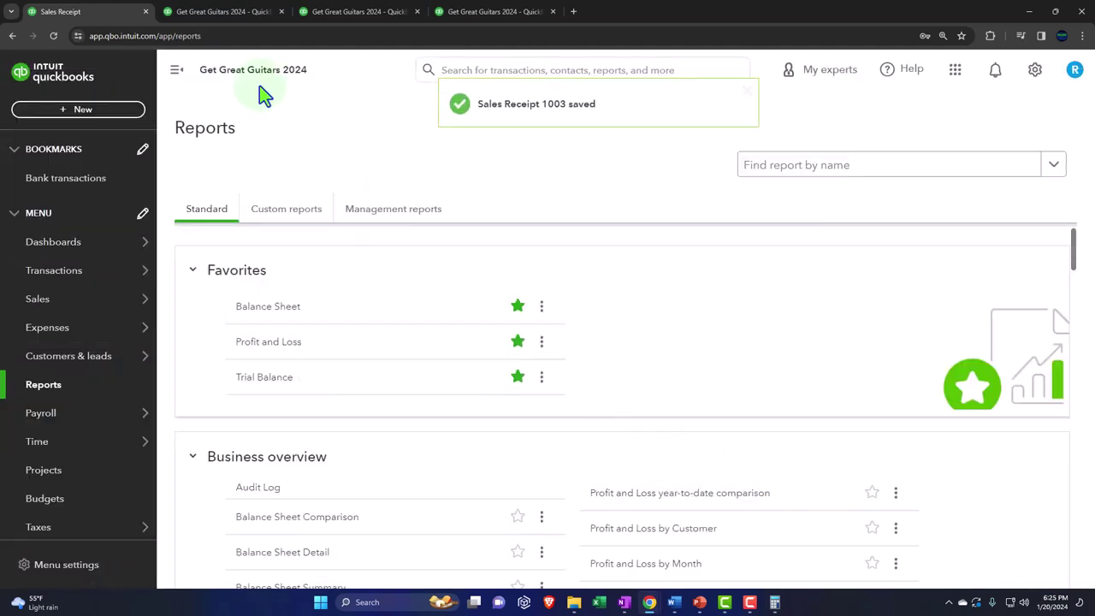
# Step: Rerun the January 2024 balance sheet and examine the inventory and payments to deposit balances under current assets
pyautogui.click(219, 14)
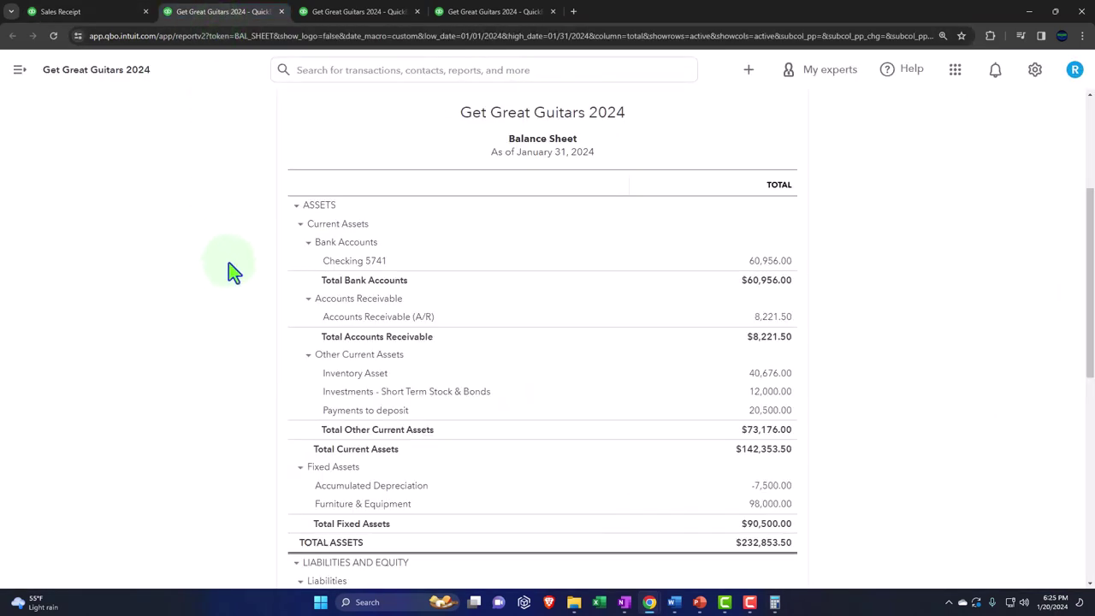
pyautogui.scroll(3, 232, 273)
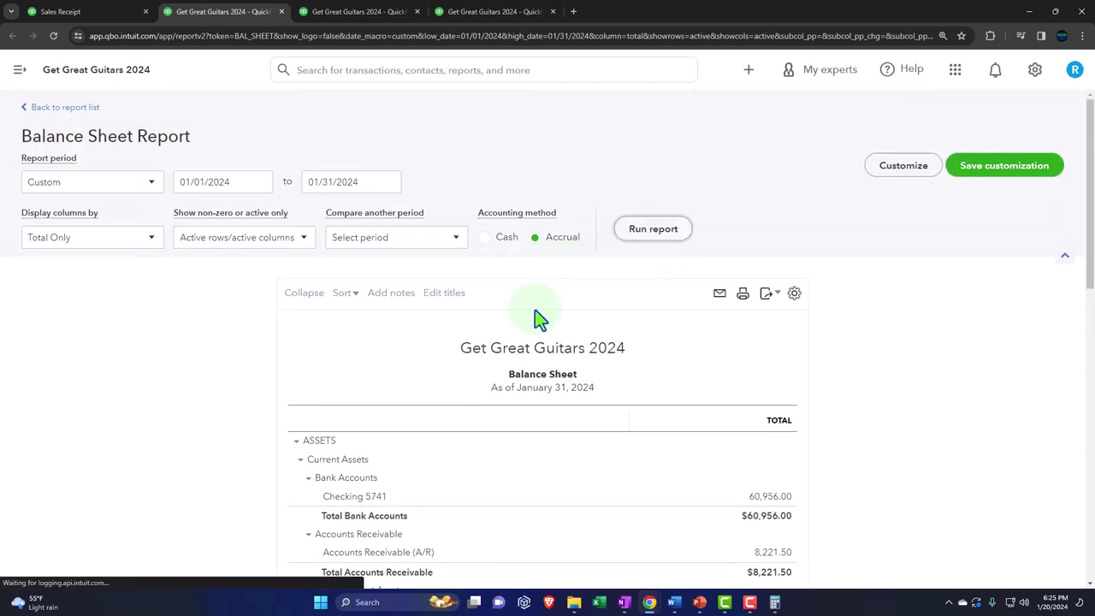
pyautogui.scroll(-2, 291, 411)
pyautogui.keyDown('ctrl'); pyautogui.scroll(3, 267, 417); pyautogui.keyUp('ctrl')
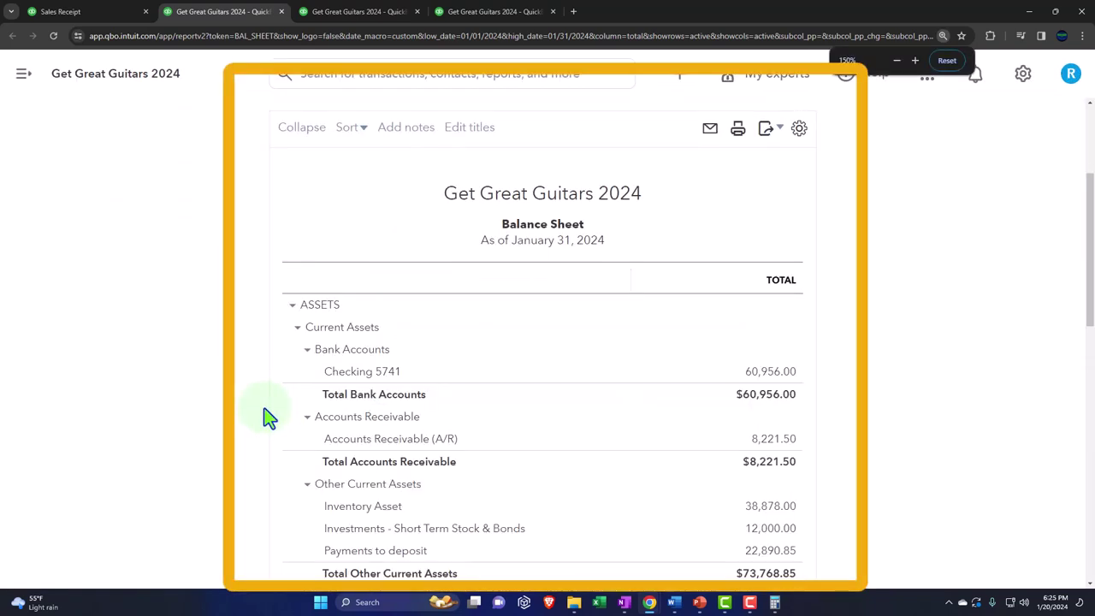
pyautogui.keyDown('ctrl'); pyautogui.scroll(1, 215, 399); pyautogui.keyUp('ctrl')
pyautogui.scroll(-1, 161, 380)
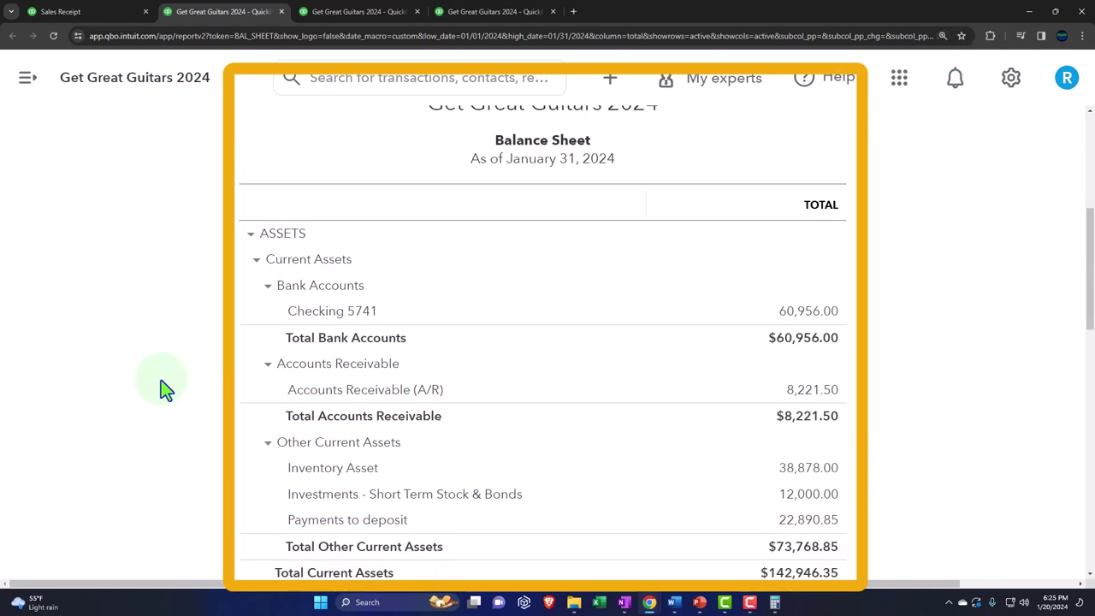
pyautogui.scroll(-1, 161, 380)
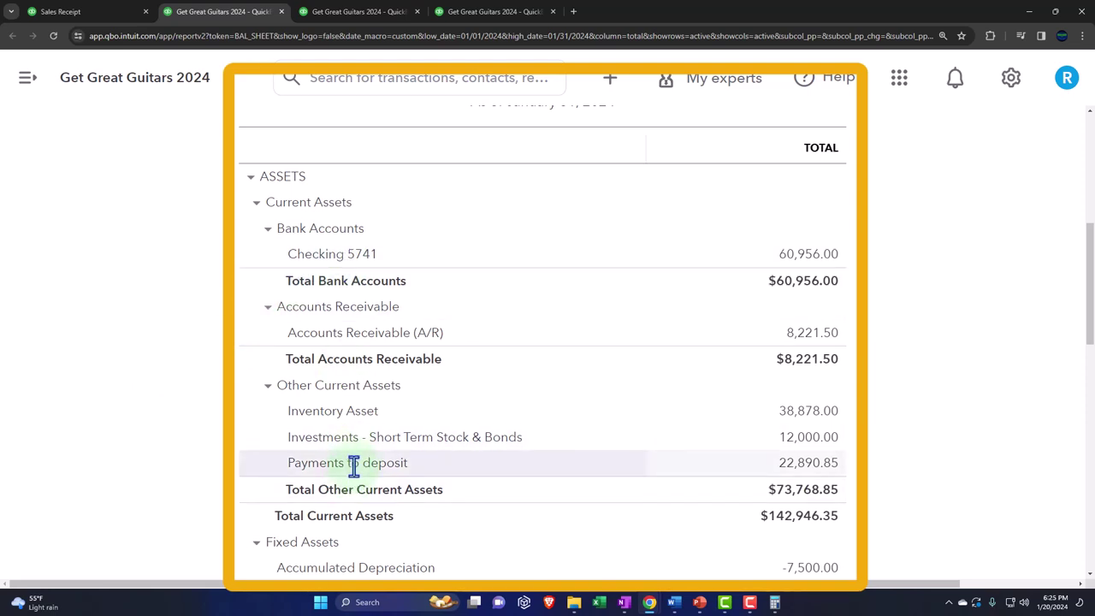
# Step: Open the transaction report behind the Payments to deposit balance on the balance sheet
pyautogui.click(794, 466)
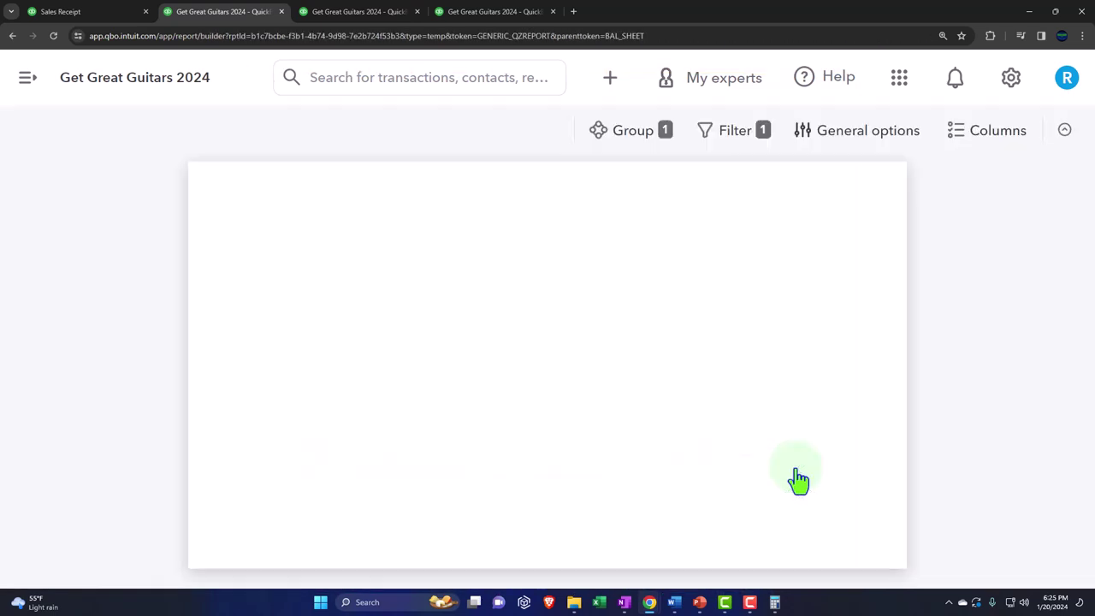
pyautogui.hotkey('ctrl', '-')
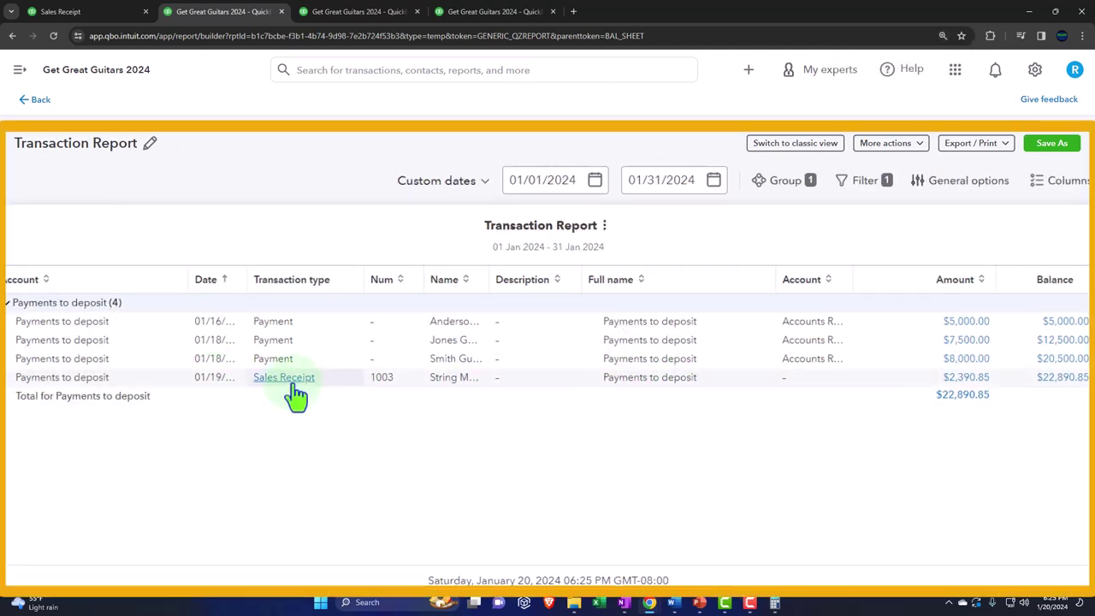
# Step: Open the String Music sales receipt from the Payments to deposit transaction report, examine its totals, and return to the balance sheet
pyautogui.click(956, 390)
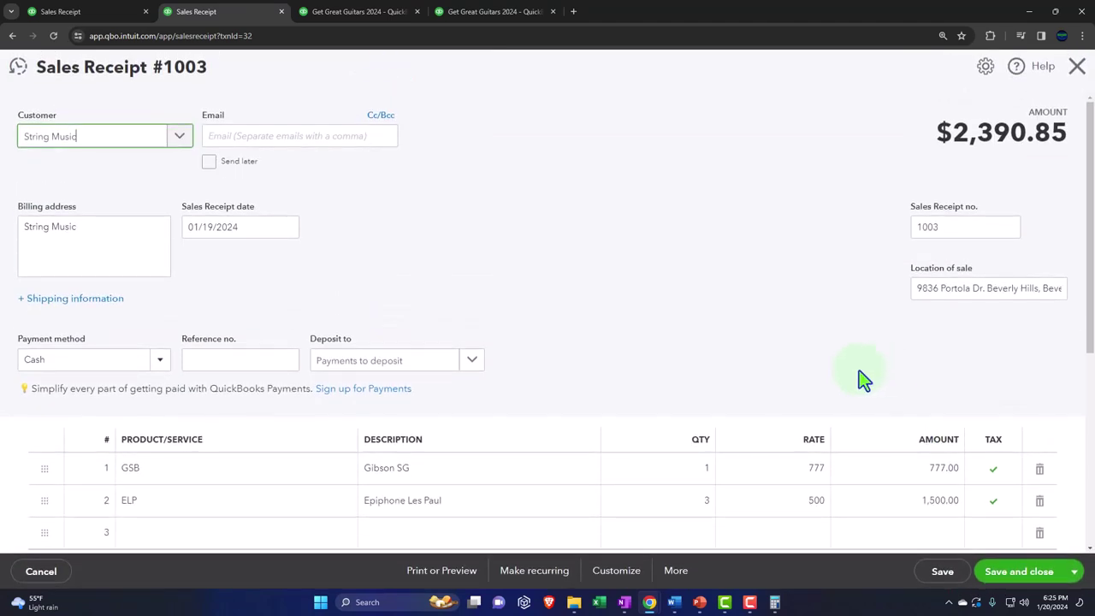
pyautogui.scroll(-5, 863, 379)
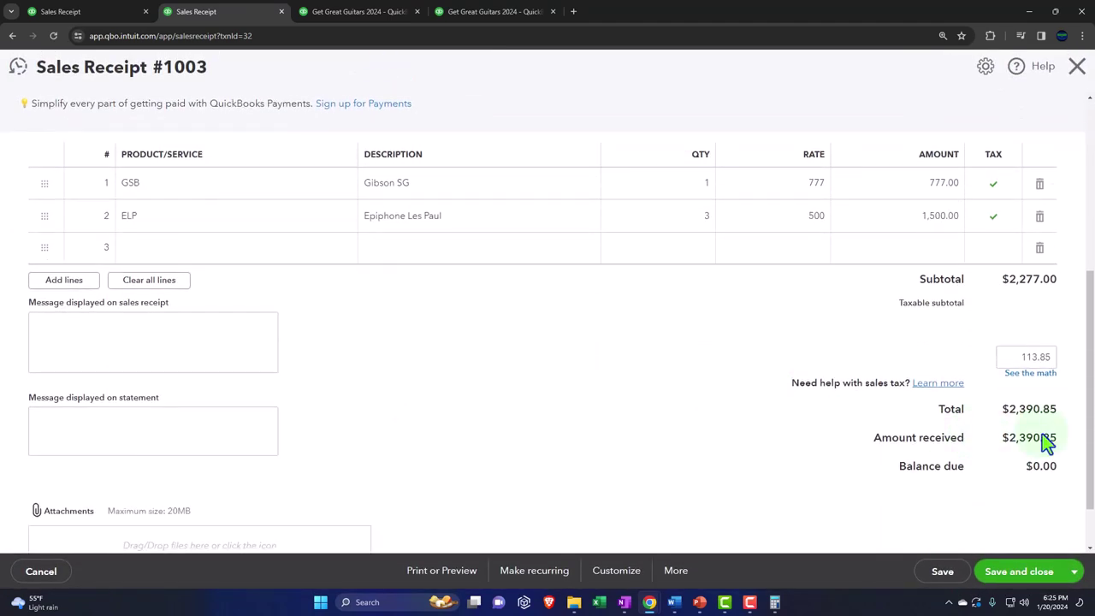
pyautogui.scroll(5, 398, 374)
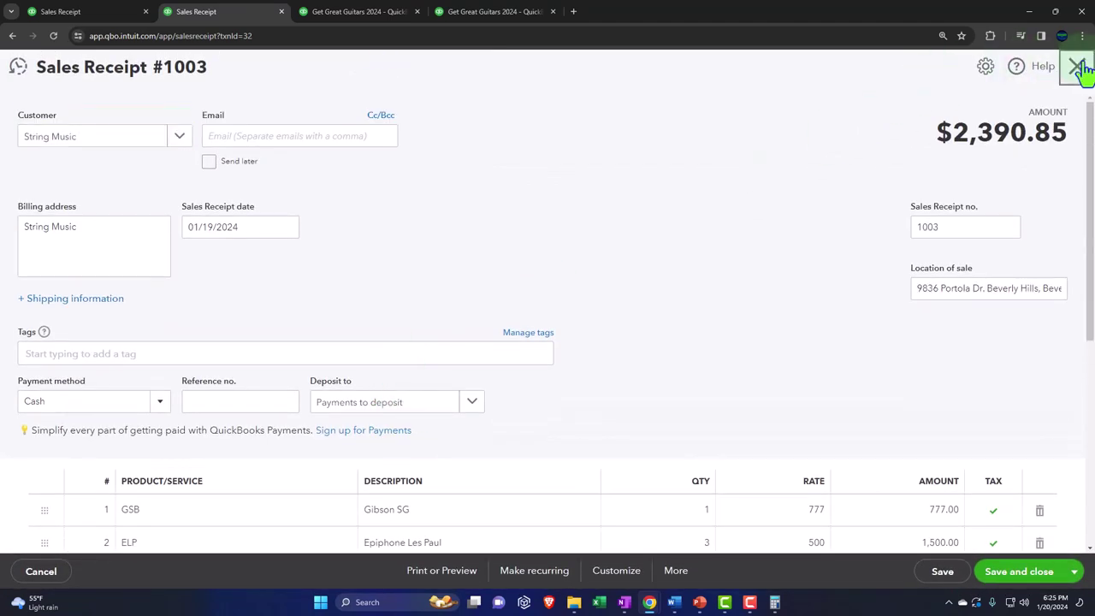
pyautogui.click(1076, 67)
pyautogui.click(47, 108)
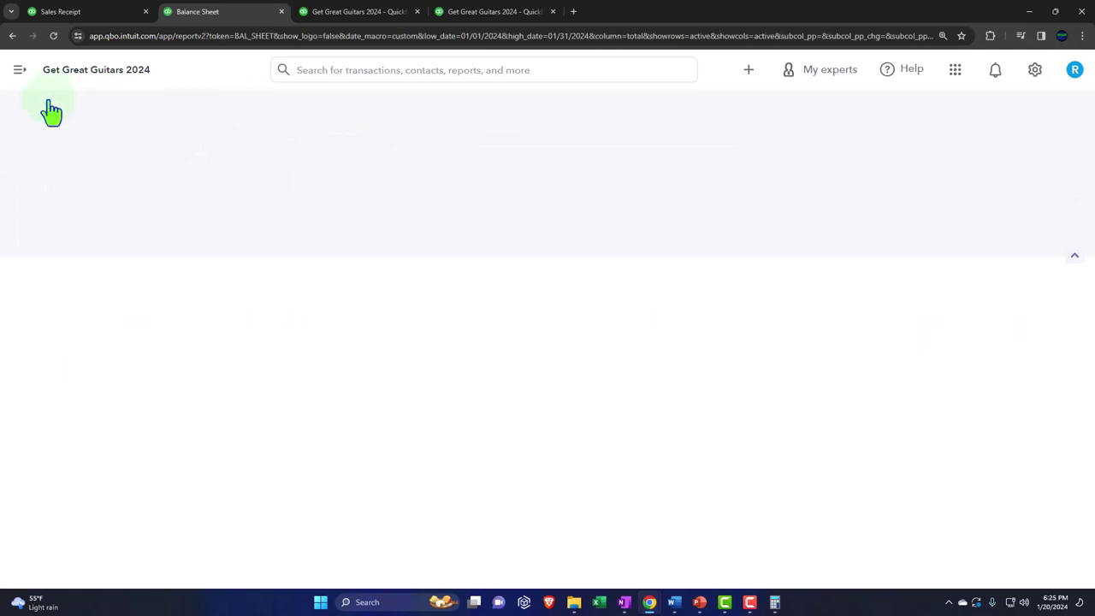
# Step: Rerun the January 2024 profit and loss report and open the transaction report behind Sales of Product Income
pyautogui.click(358, 20)
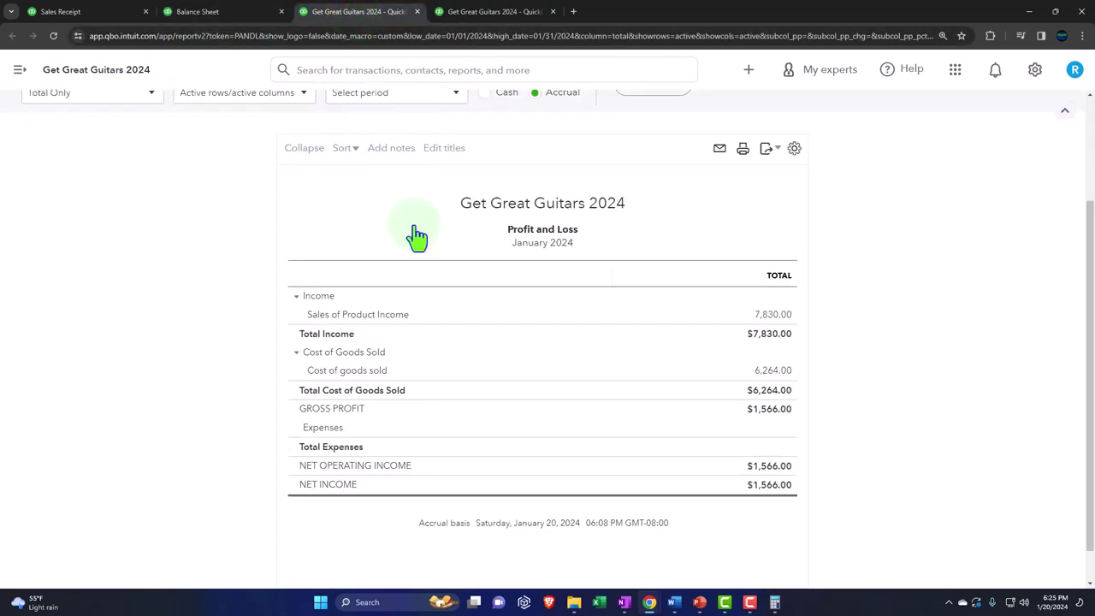
pyautogui.scroll(1, 477, 332)
pyautogui.click(654, 141)
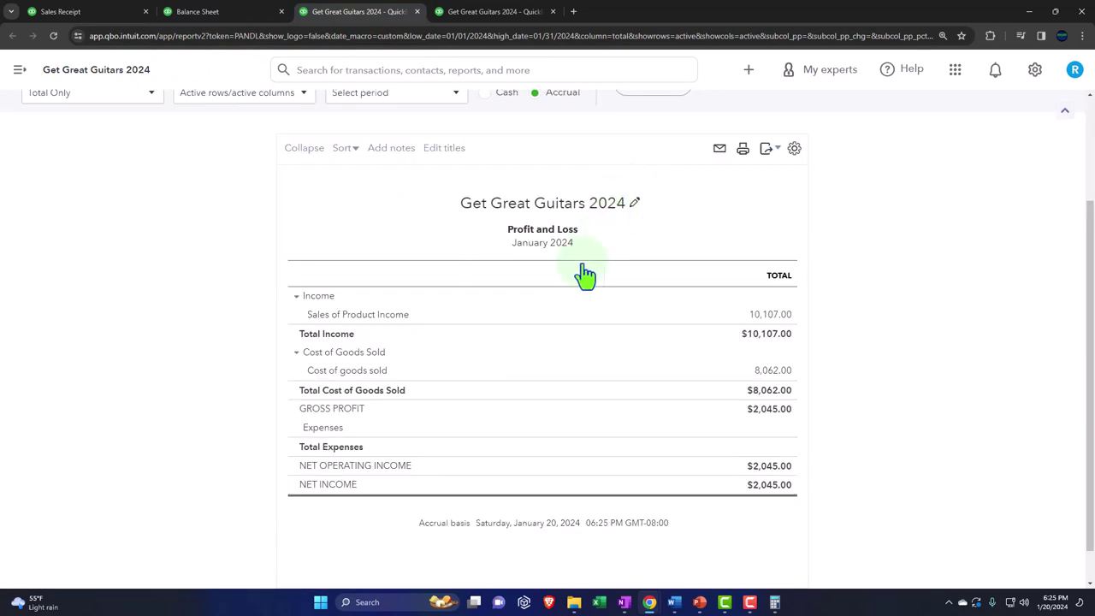
pyautogui.click(771, 317)
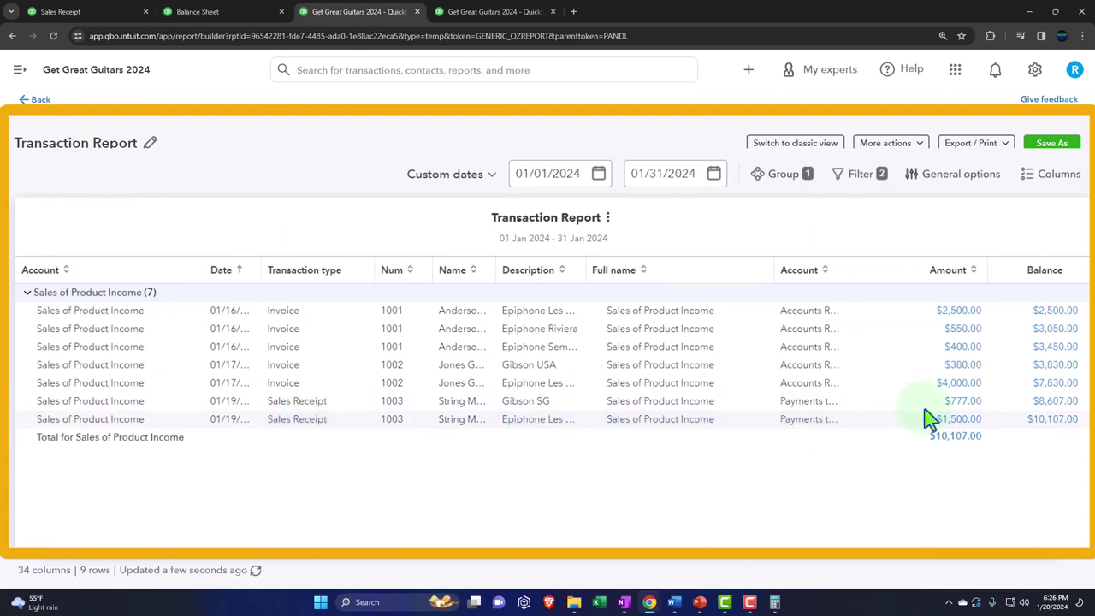
# Step: Open the String Music receipt from its Gibson SG income line, examine the line items and sales tax, and return to the profit and loss
pyautogui.click(972, 407)
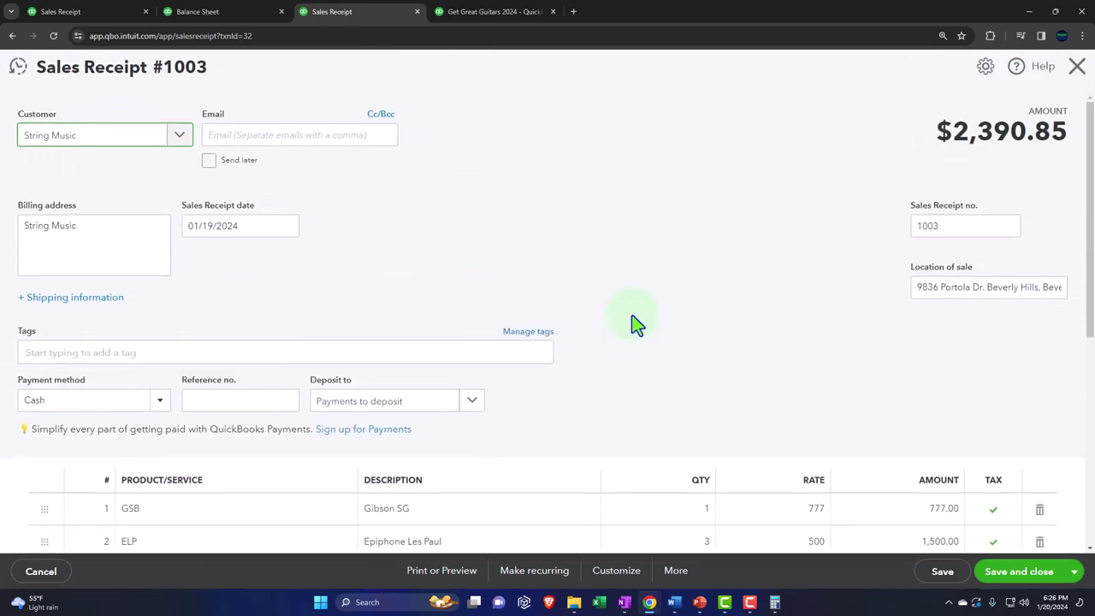
pyautogui.scroll(-1, 638, 324)
pyautogui.scroll(-2, 633, 323)
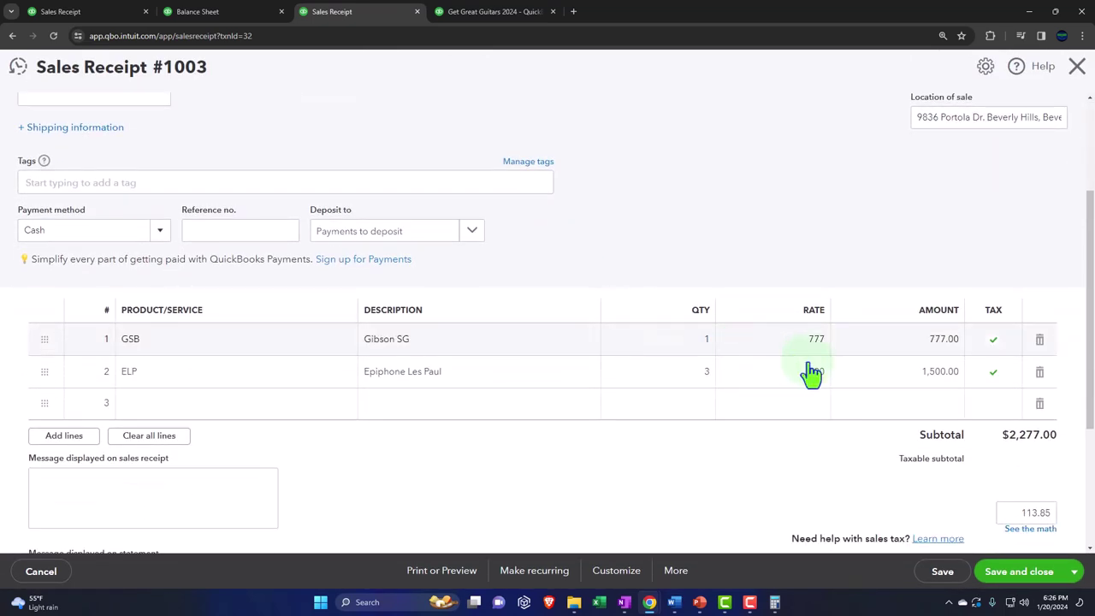
pyautogui.scroll(-1, 733, 262)
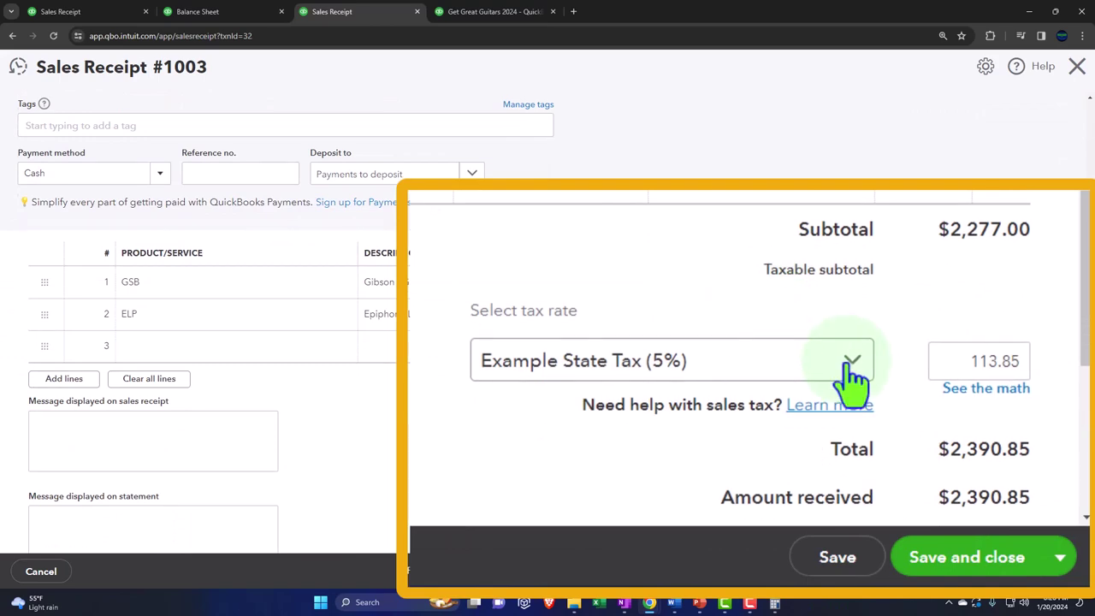
pyautogui.scroll(3, 853, 368)
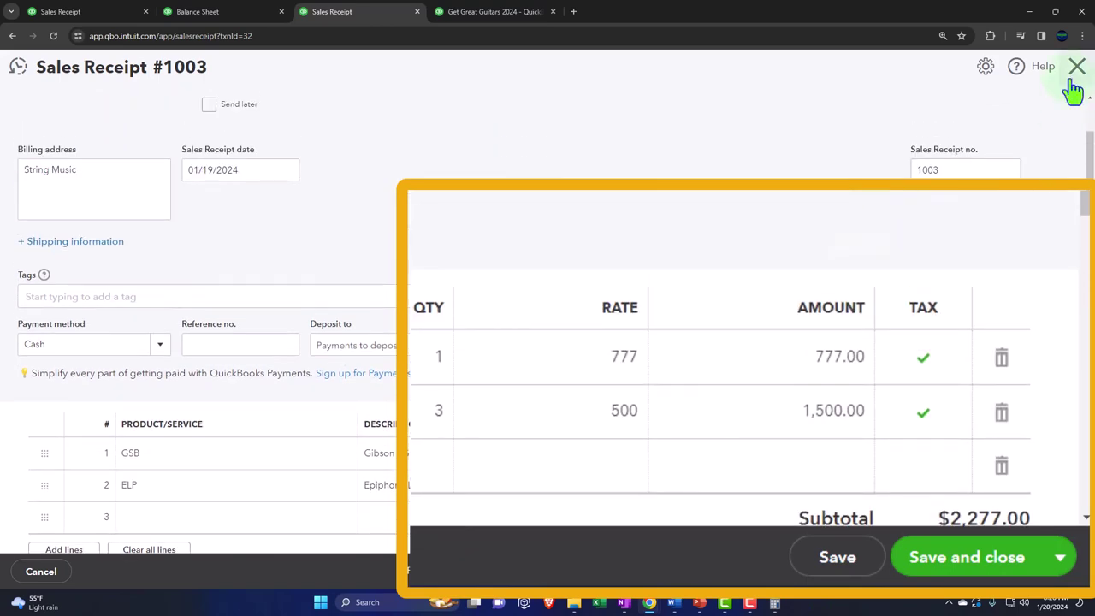
pyautogui.click(1077, 67)
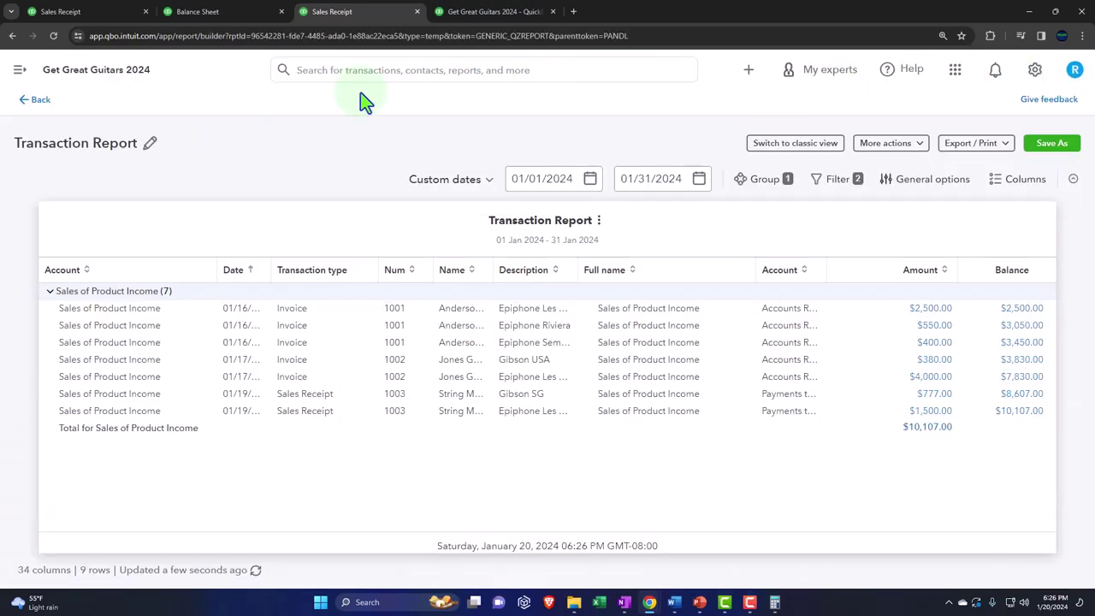
pyautogui.click(39, 101)
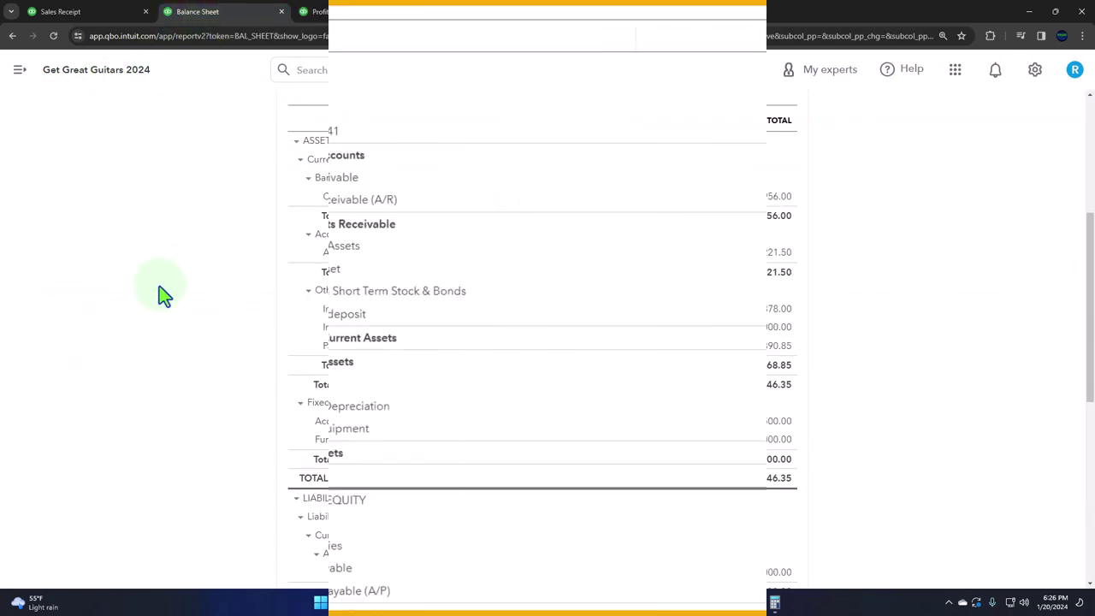
# Step: Examine the transaction report behind Alabama Department of Revenue Payable on the balance sheet and return to the balance sheet
pyautogui.scroll(-4, 159, 285)
pyautogui.scroll(-3, 159, 286)
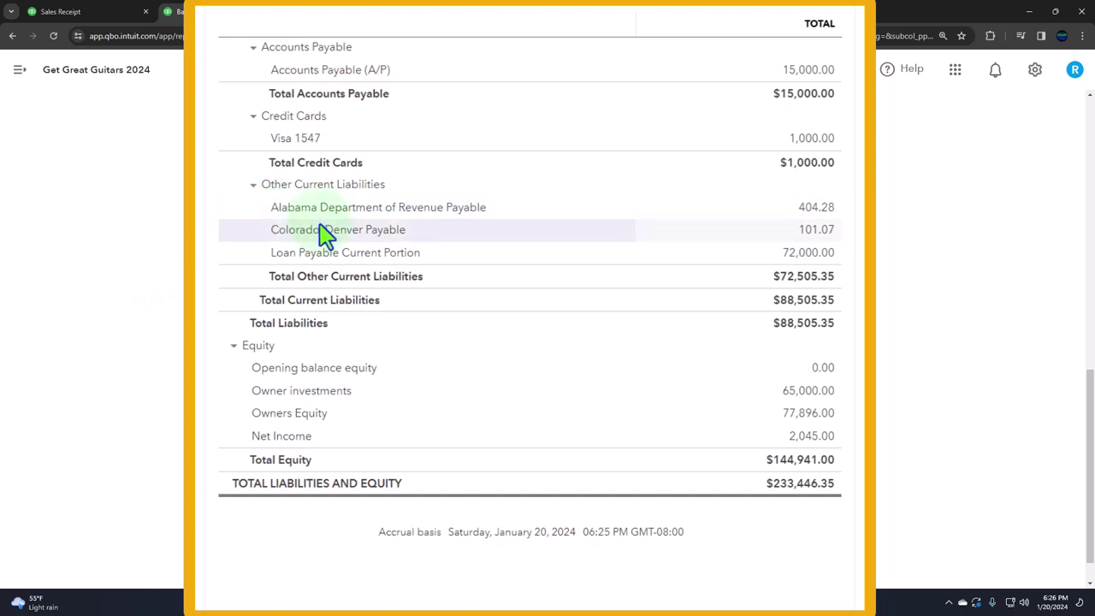
pyautogui.click(817, 208)
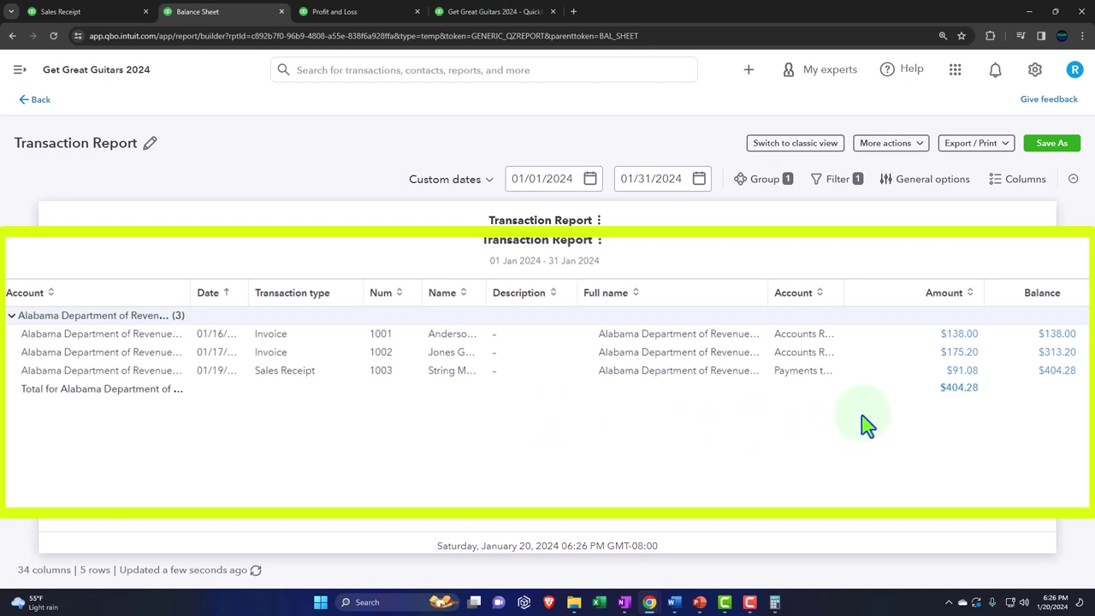
pyautogui.click(43, 102)
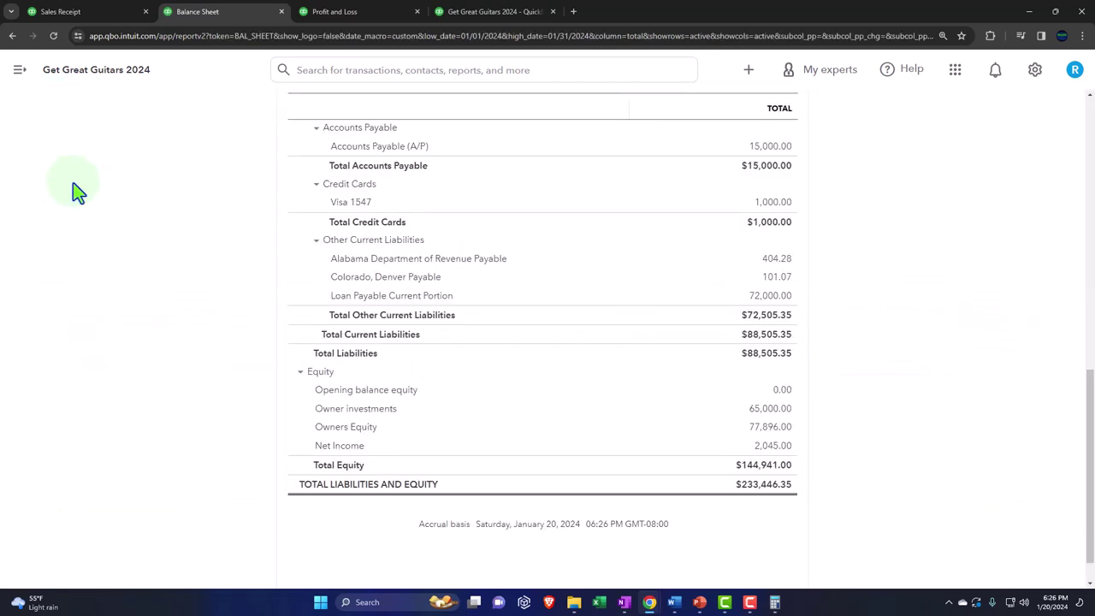
# Step: Examine the current assets section of the balance sheet, including inventory and payments to deposit
pyautogui.scroll(2, 130, 330)
pyautogui.hotkey('ctrl', '+')
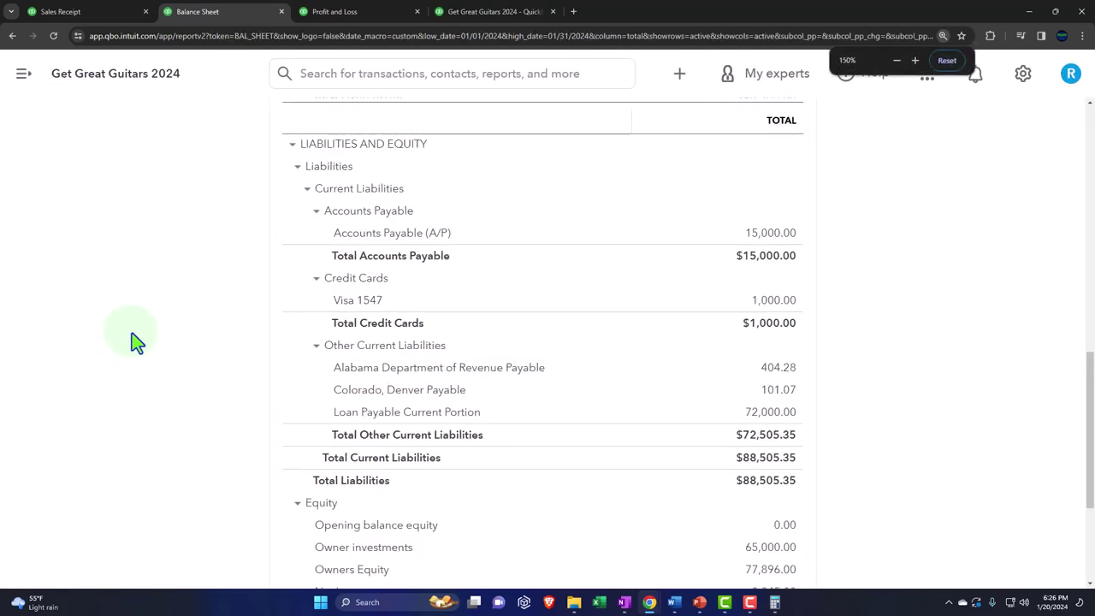
pyautogui.scroll(3, 132, 333)
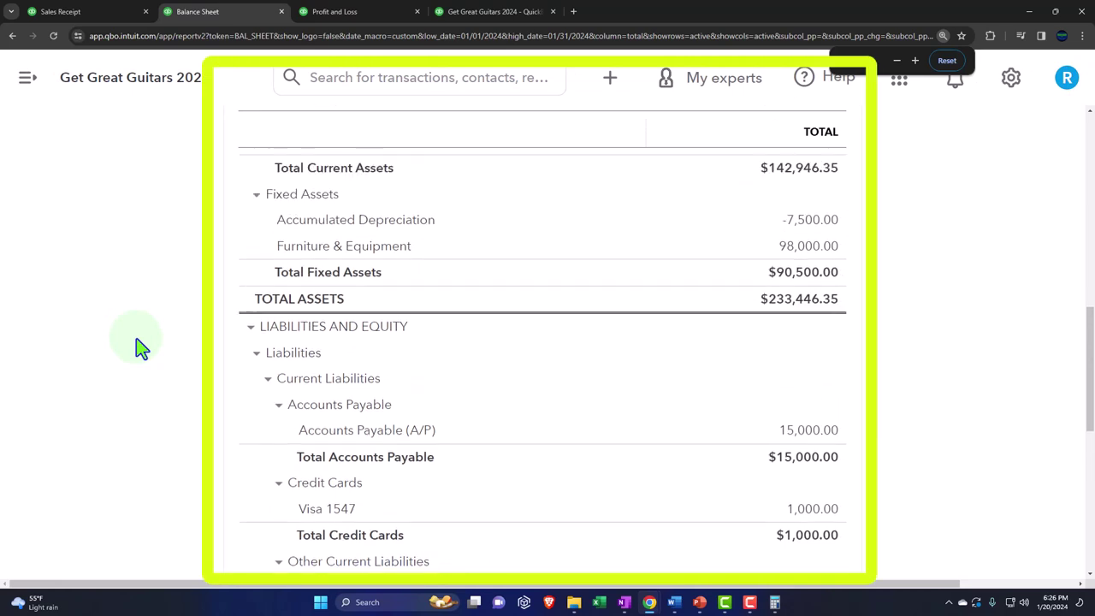
pyautogui.scroll(4, 137, 338)
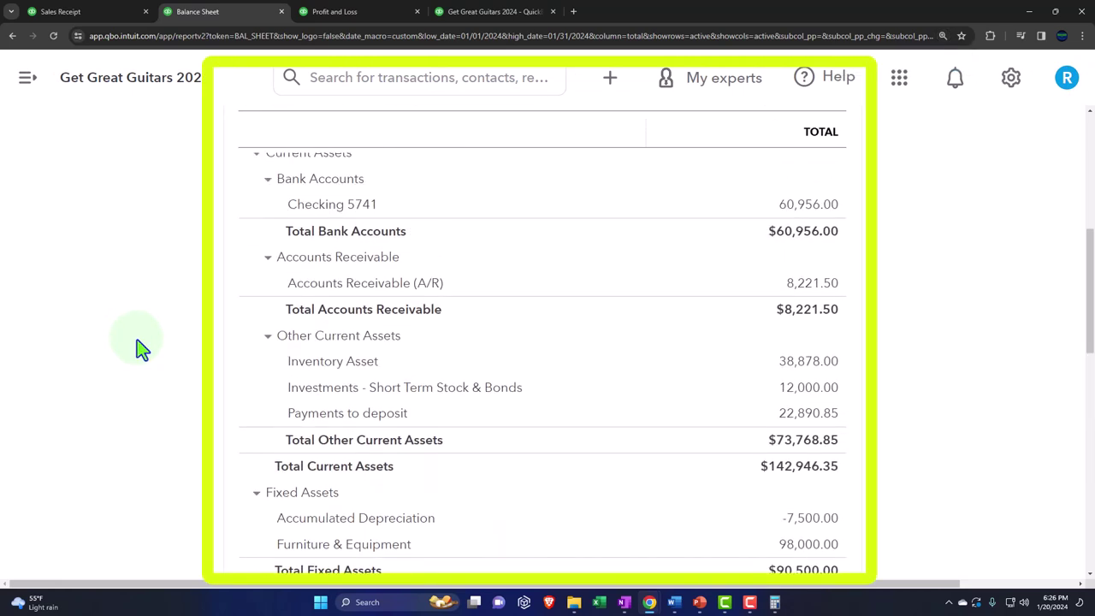
pyautogui.scroll(1, 137, 338)
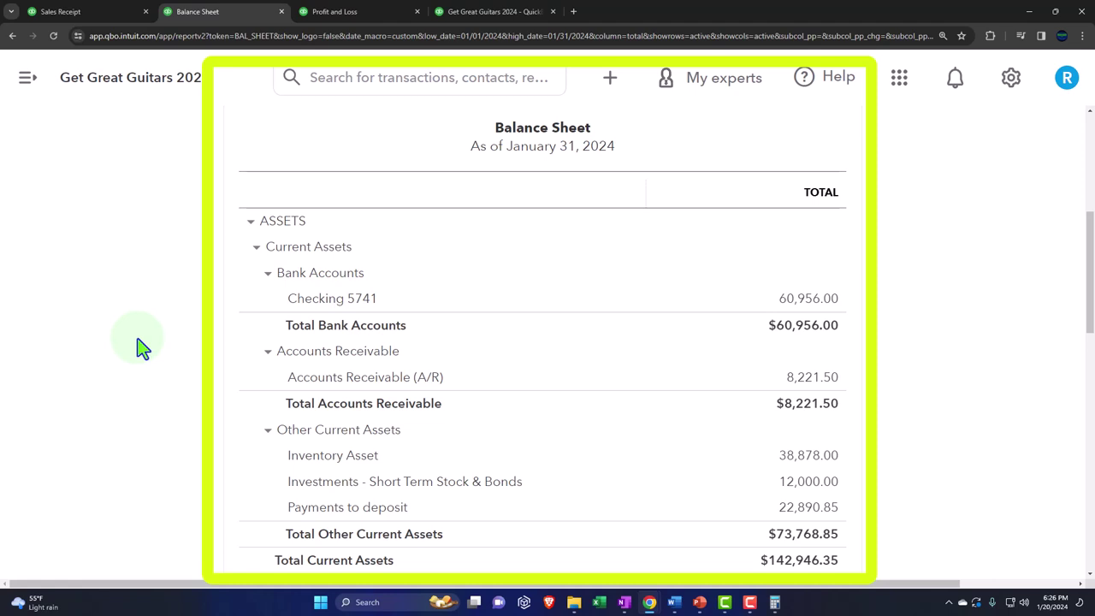
pyautogui.scroll(-1, 141, 347)
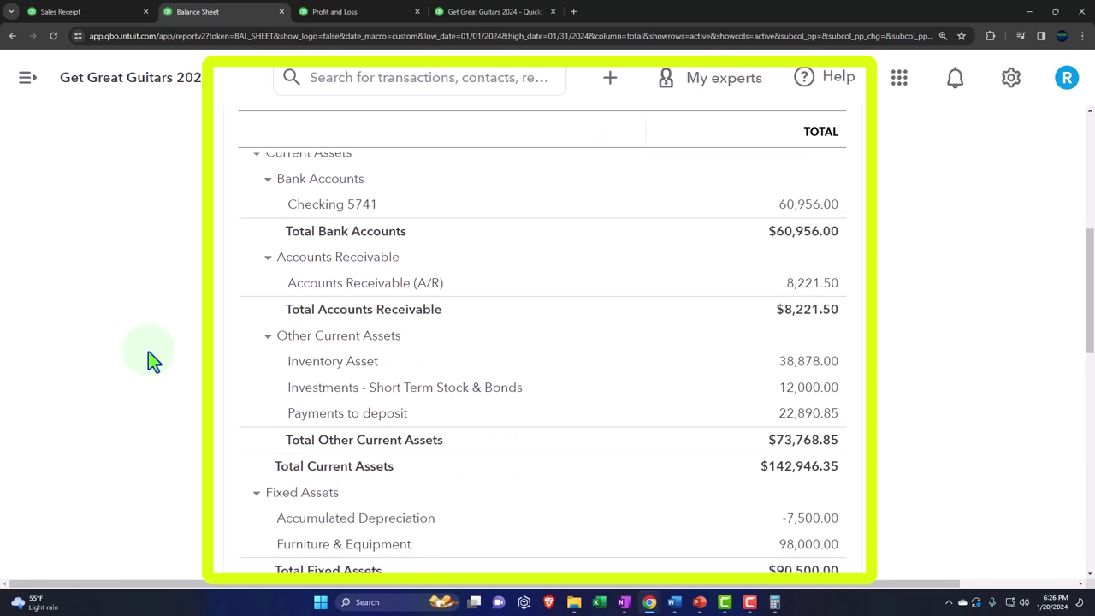
# Step: Open the transaction report behind Inventory Asset on the balance sheet and locate the String Music sales receipt lines
pyautogui.click(783, 368)
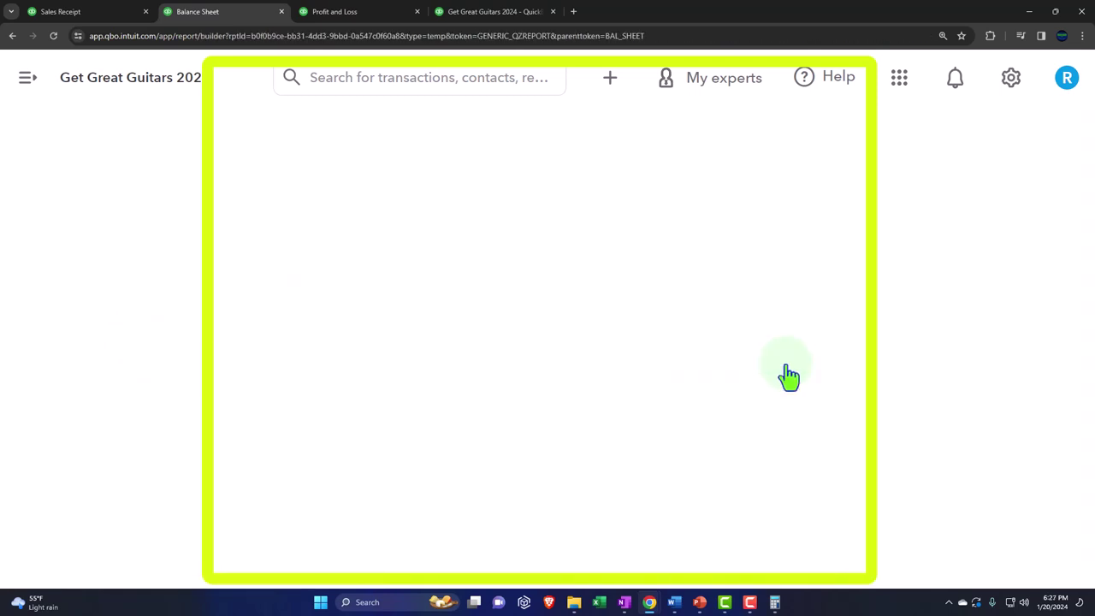
pyautogui.hotkey('ctrl', '-')
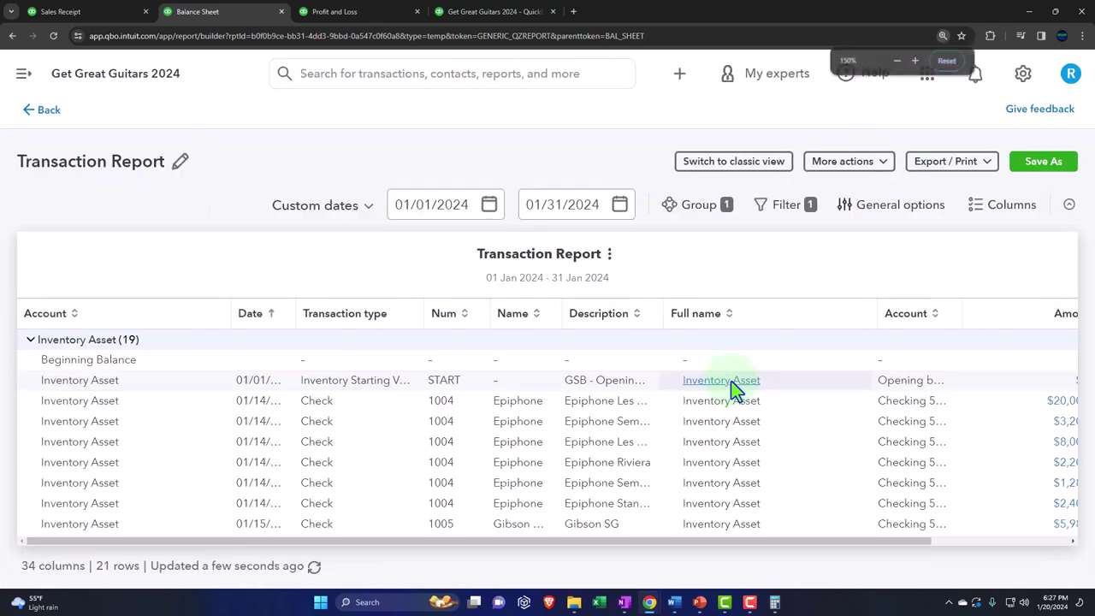
pyautogui.hotkey('ctrl', '-')
pyautogui.scroll(-2, 744, 402)
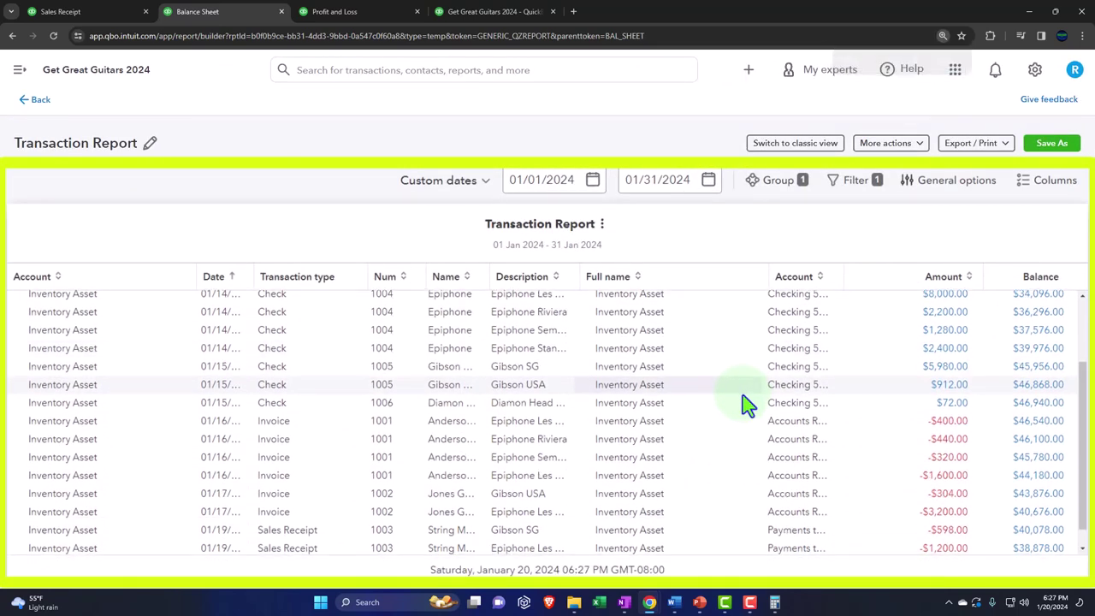
pyautogui.scroll(-1, 744, 406)
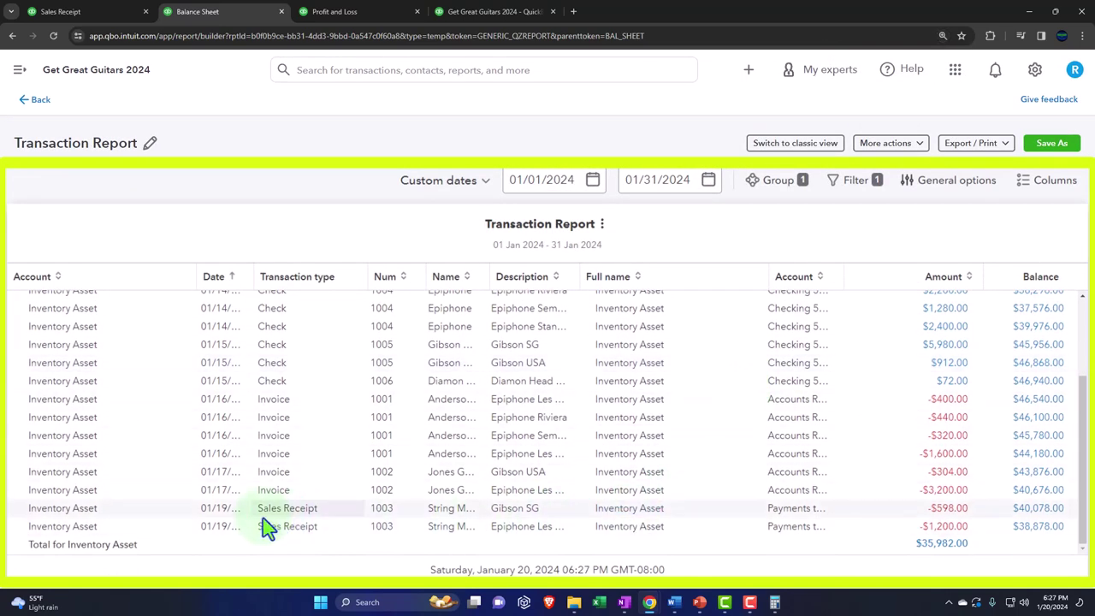
# Step: Open the String Music receipt from its Gibson SG inventory line, examine the items sold, and return to the balance sheet
pyautogui.click(957, 516)
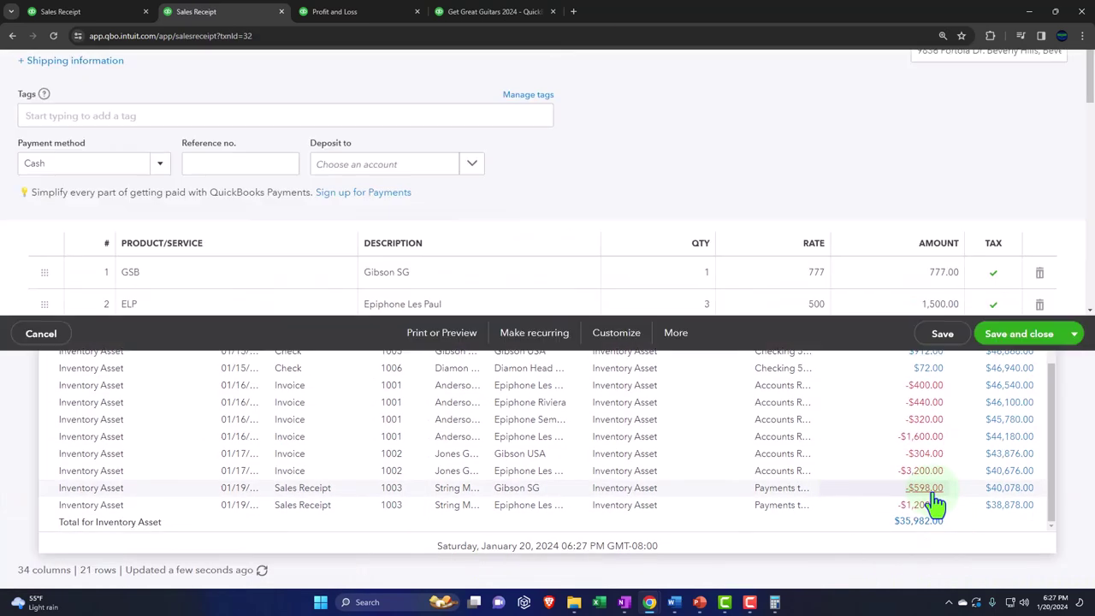
pyautogui.scroll(-1, 641, 427)
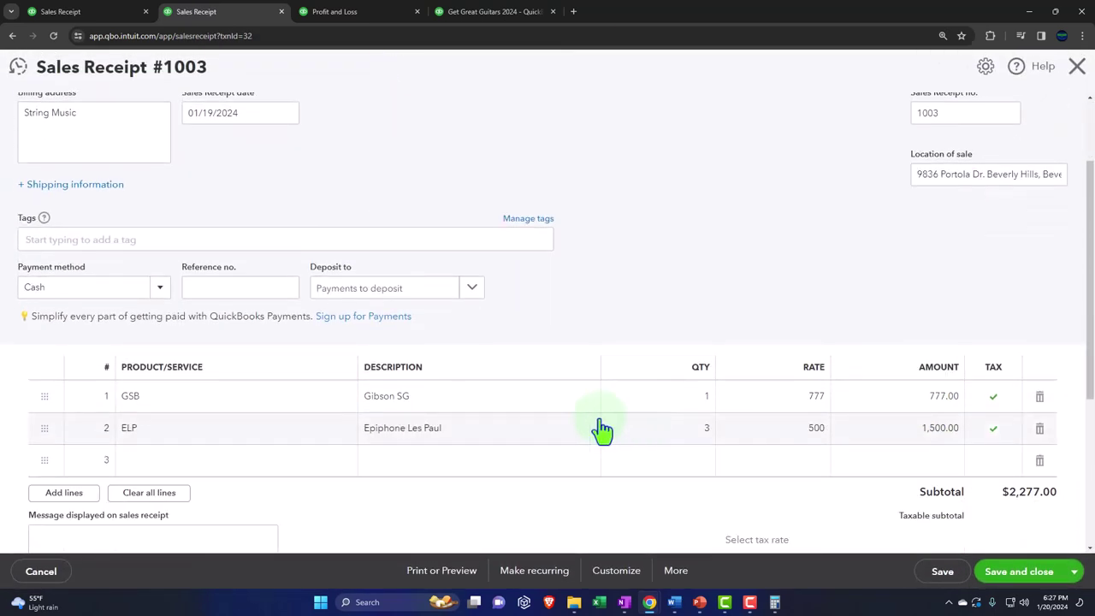
pyautogui.scroll(2, 525, 421)
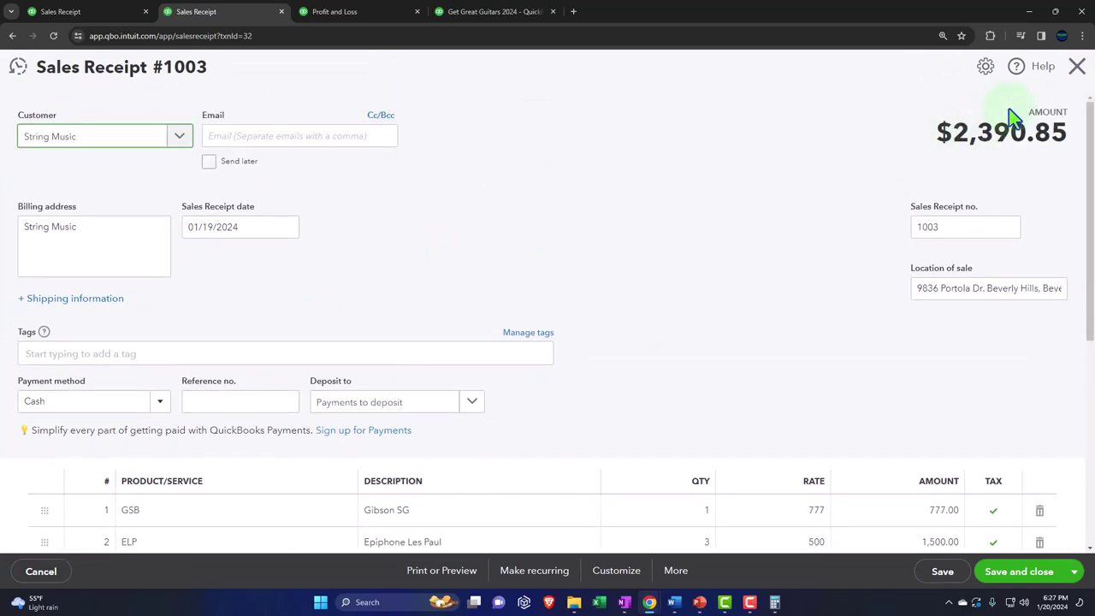
pyautogui.click(1077, 67)
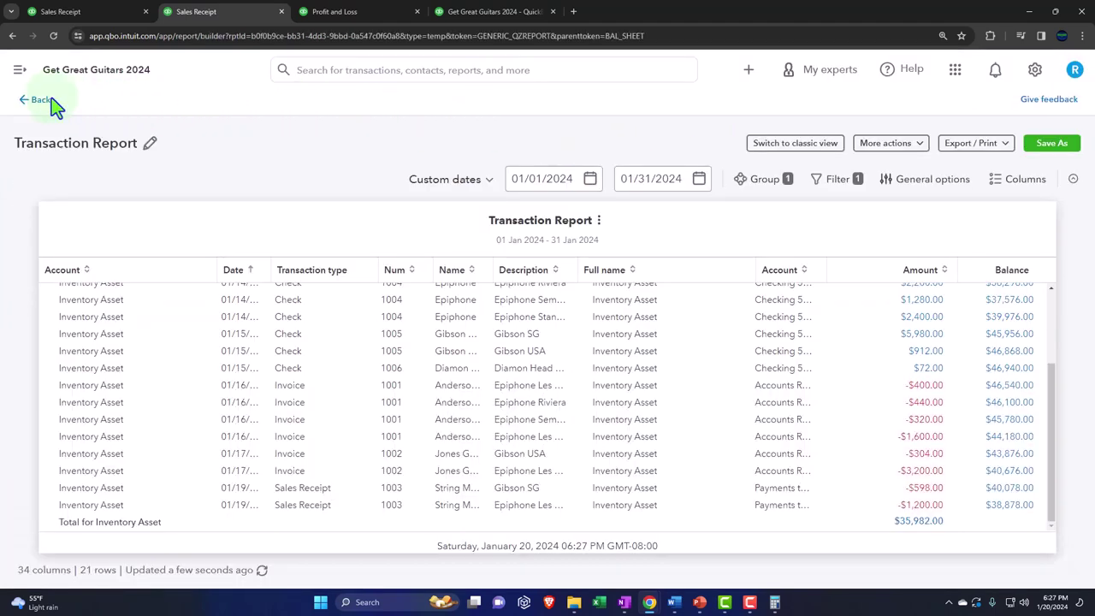
pyautogui.click(50, 100)
# Step: Examine the transaction report behind Cost of goods sold on the profit and loss and return to the profit and loss
pyautogui.click(323, 13)
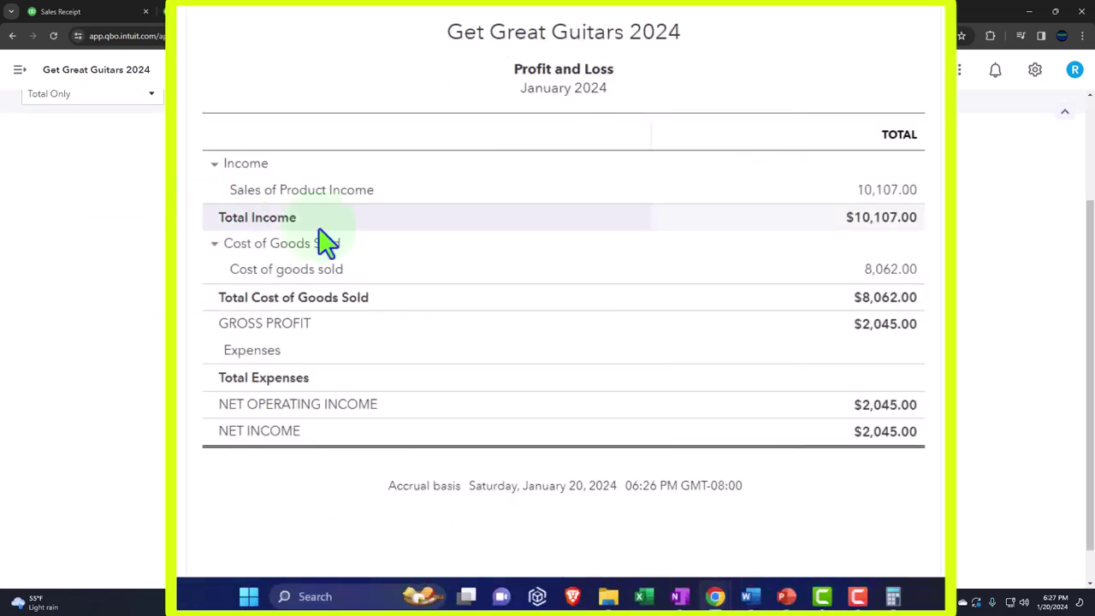
pyautogui.click(888, 271)
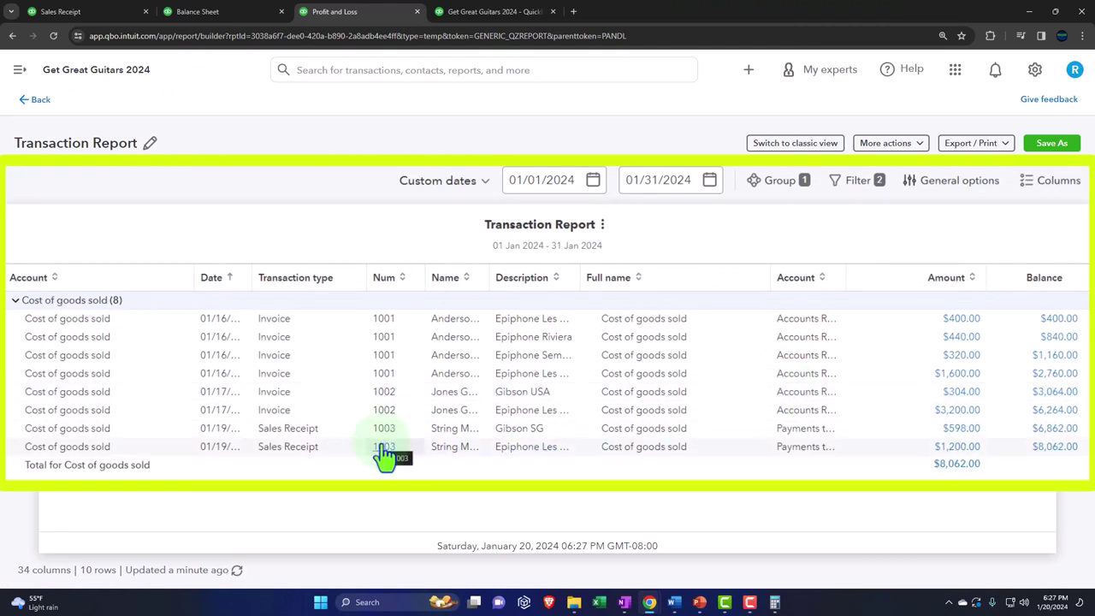
pyautogui.click(41, 101)
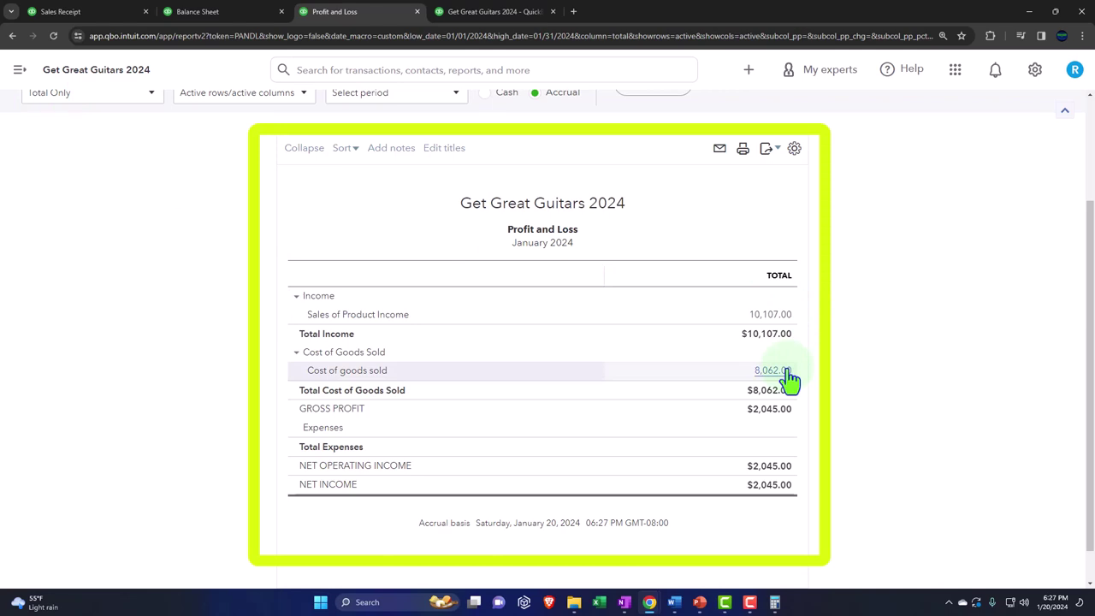
# Step: Duplicate the January 2024 trial balance report into a new browser tab to view the updated account balances
pyautogui.click(205, 11)
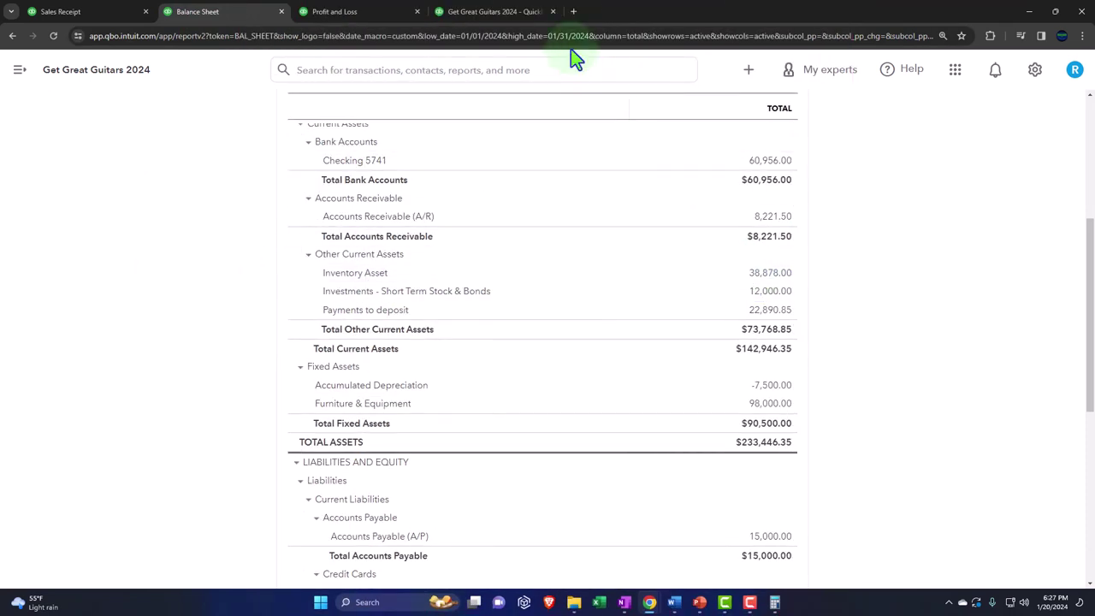
pyautogui.click(501, 13)
pyautogui.rightClick(499, 14)
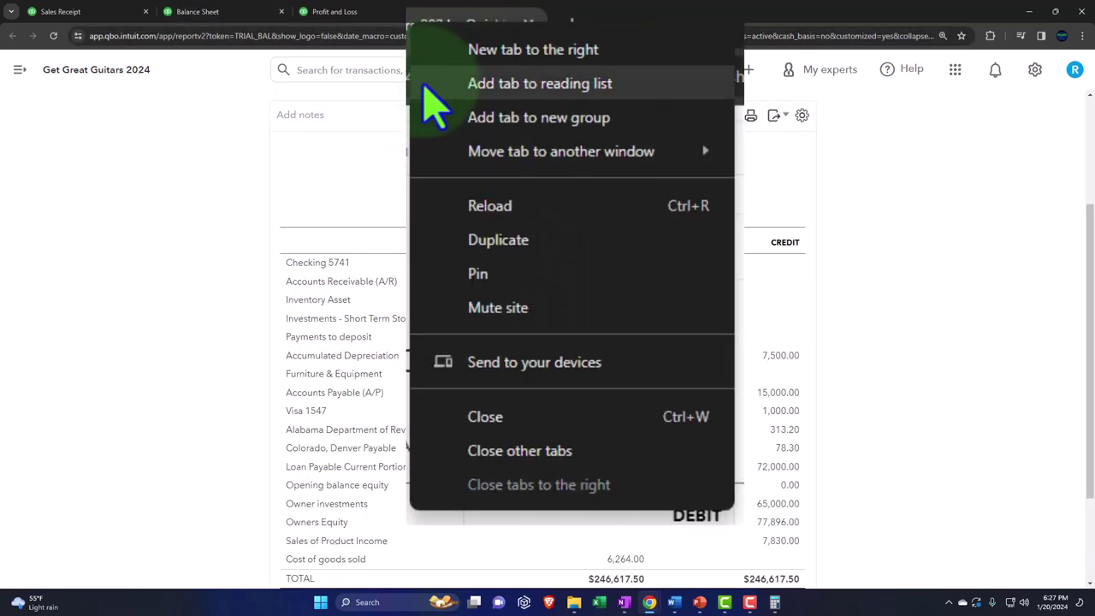
pyautogui.click(558, 111)
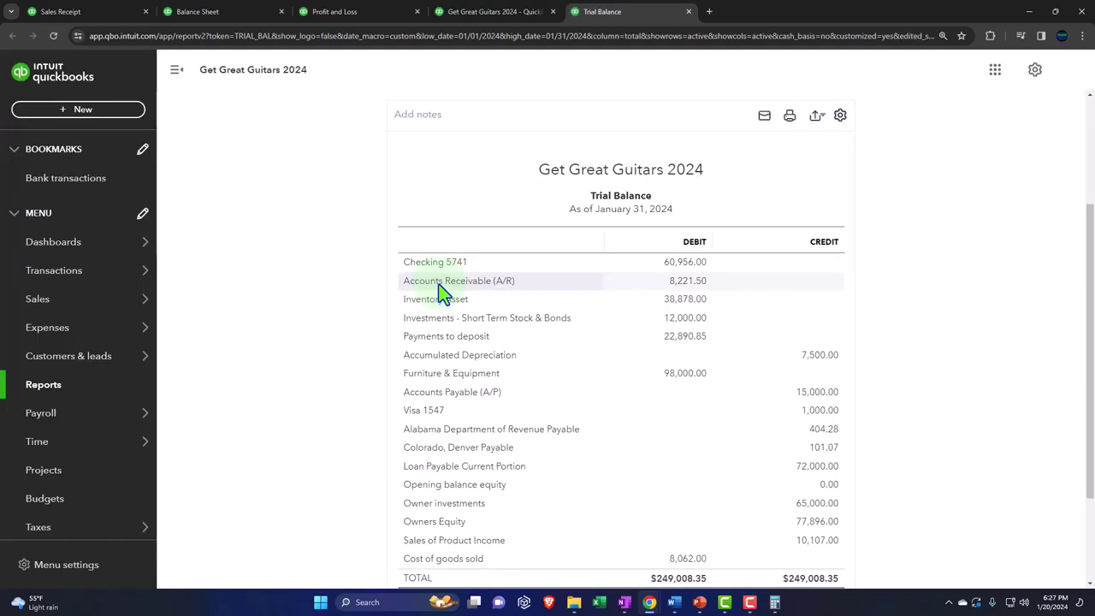
# Step: Find the inventory reports by searching for "inve" and open the Inventory Valuation Summary
pyautogui.click(101, 390)
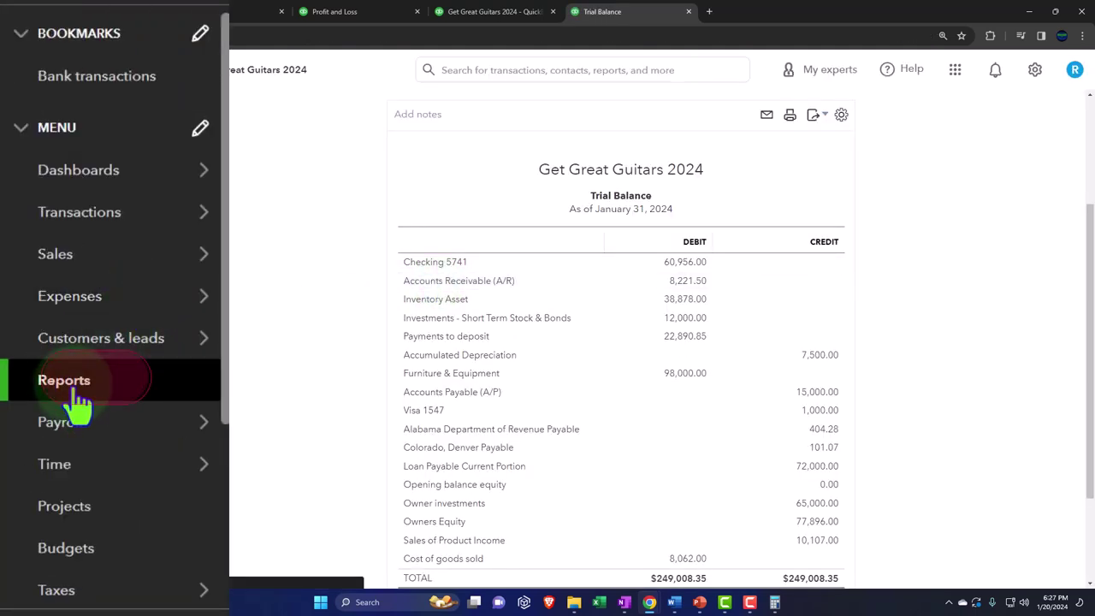
pyautogui.click(827, 167)
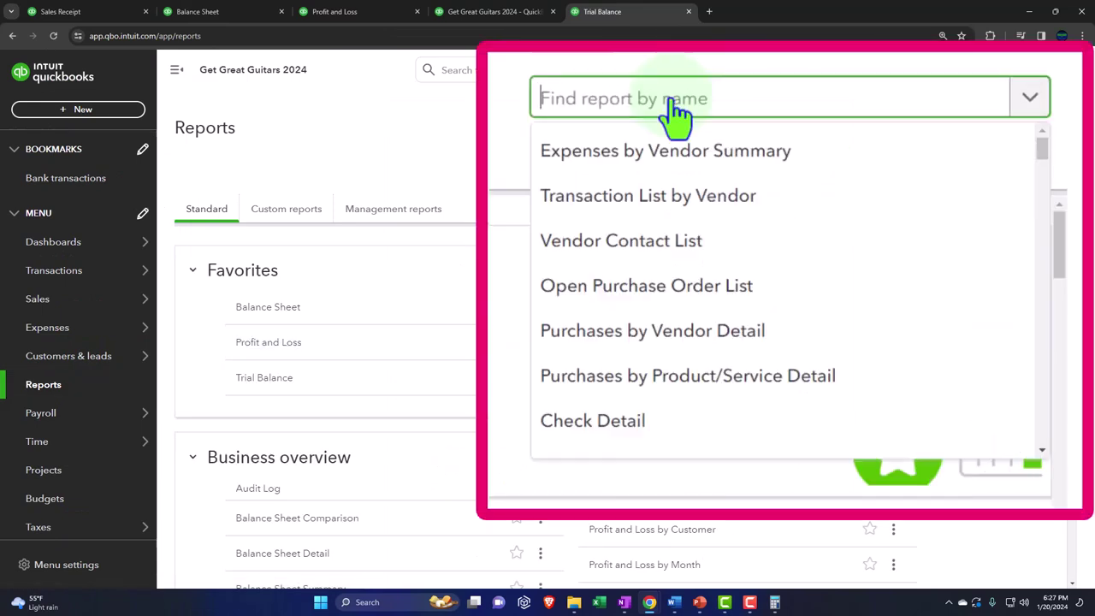
pyautogui.write('inve')
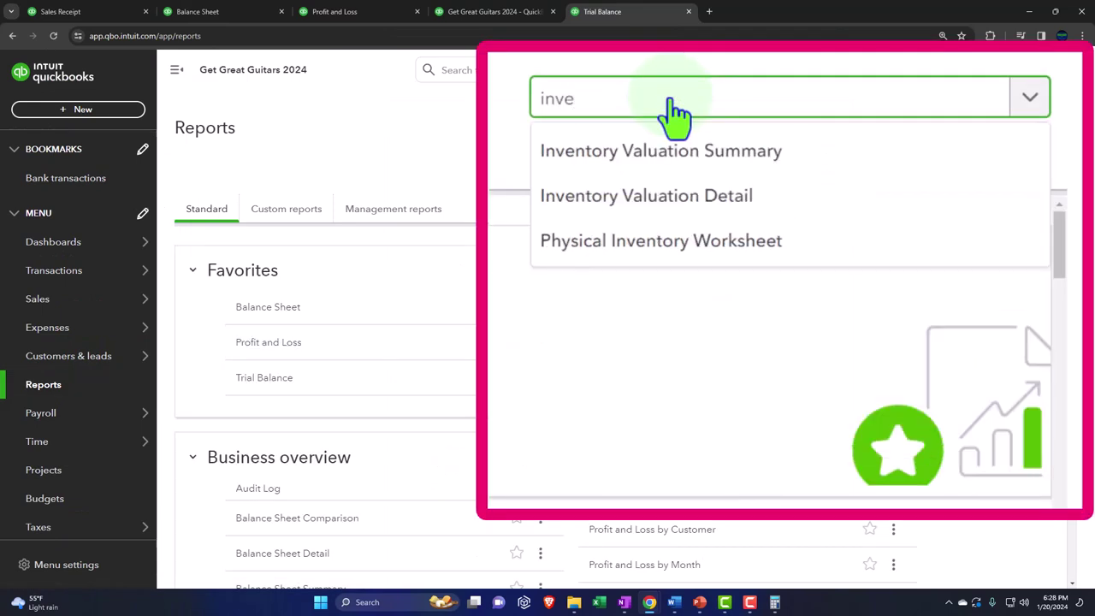
pyautogui.press('Down')
pyautogui.press('Return')
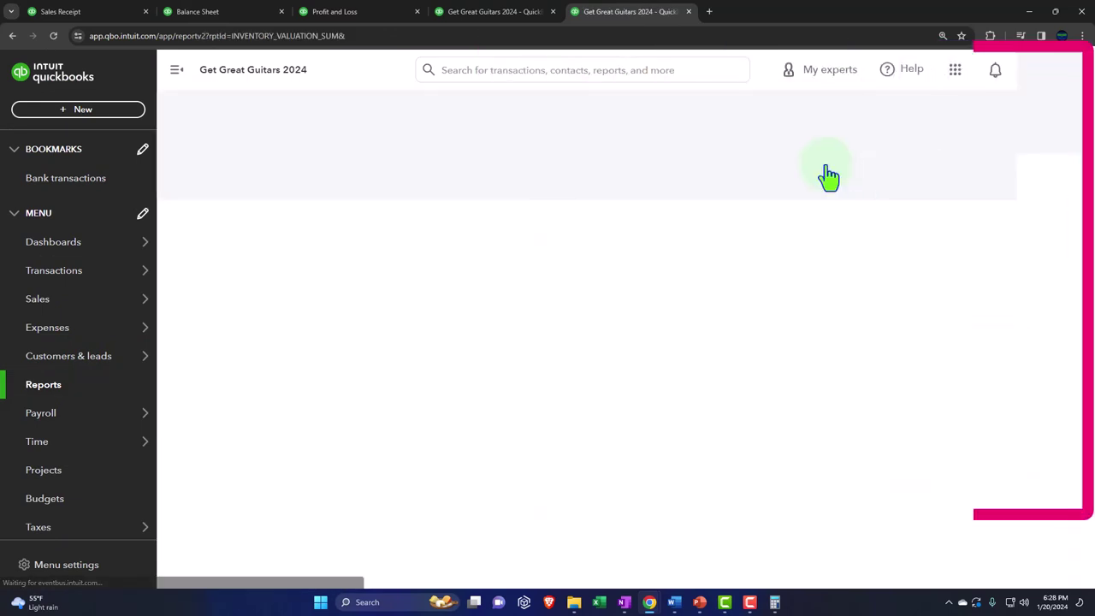
pyautogui.scroll(1, 531, 226)
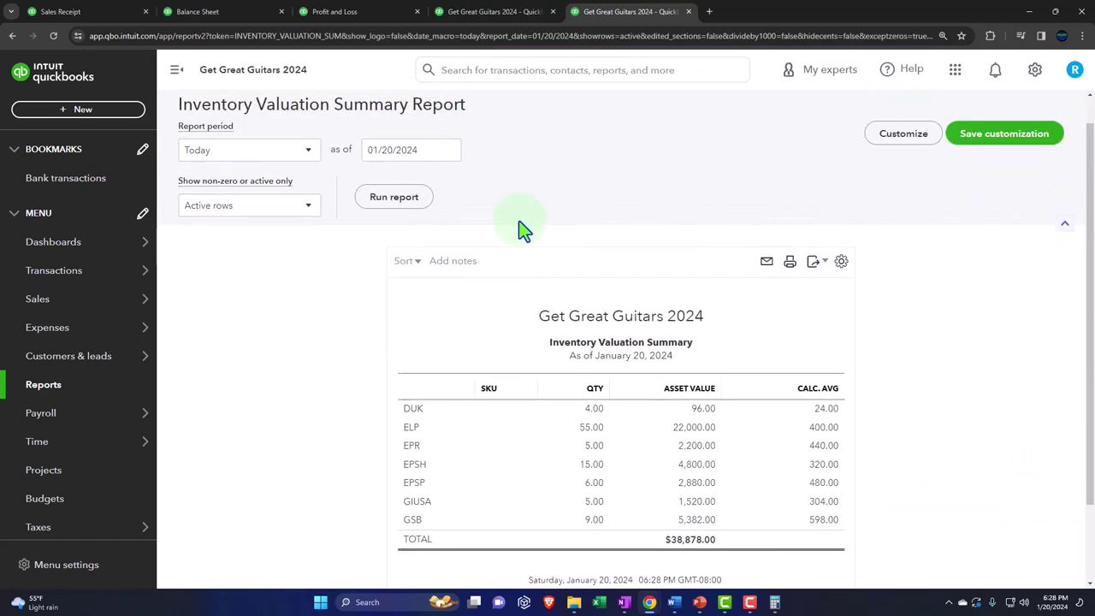
# Step: Run the Inventory Valuation Summary as of 01/31/2024 and compare its total asset value with Inventory Asset on the balance sheet
pyautogui.click(443, 149)
pyautogui.write('01')
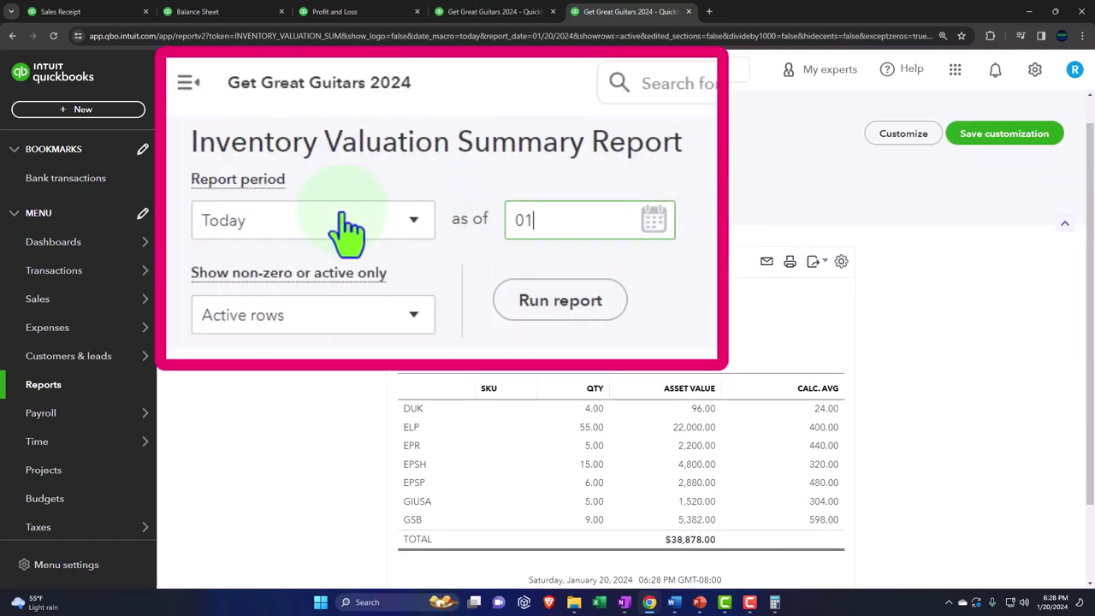
pyautogui.press('BackSpace')
pyautogui.press('BackSpace')
pyautogui.press('BackSpace')
pyautogui.press('BackSpace')
pyautogui.press('BackSpace')
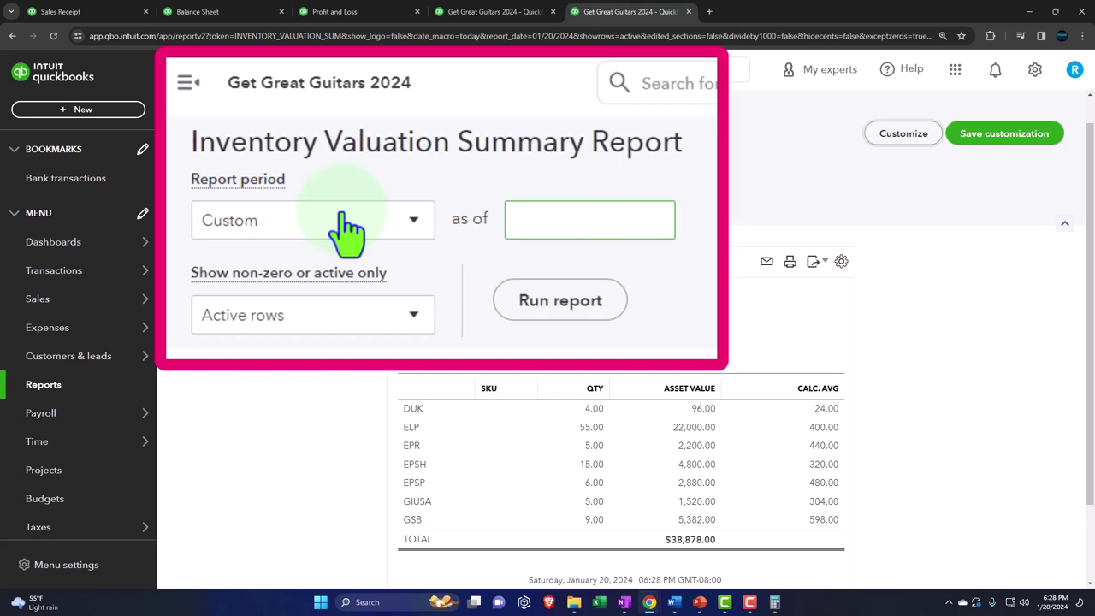
pyautogui.click(545, 220)
pyautogui.write('01/')
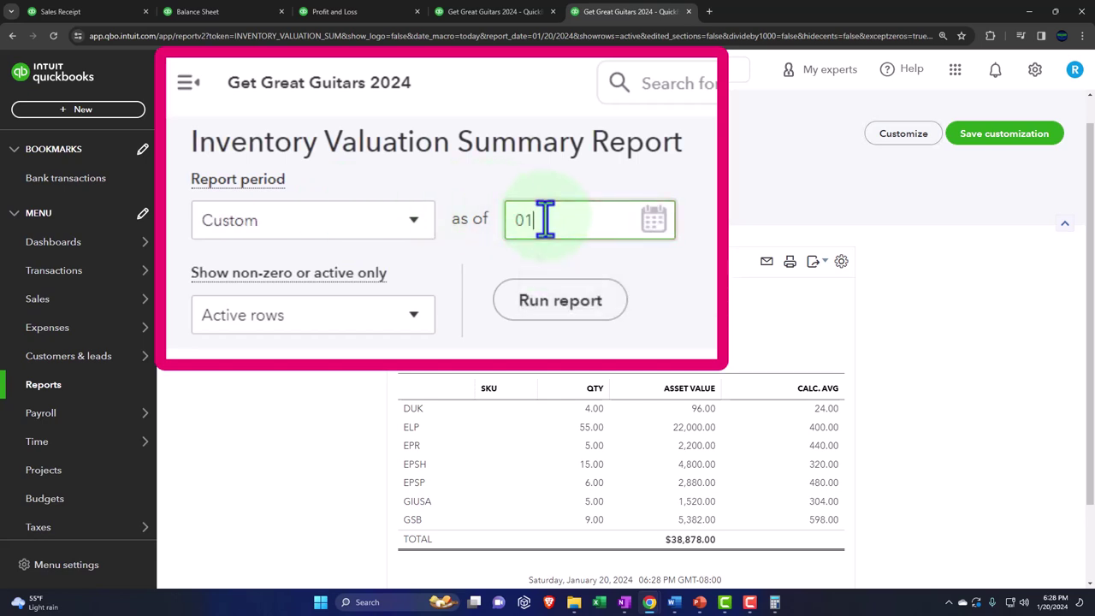
pyautogui.write('31/2024')
pyautogui.click(599, 282)
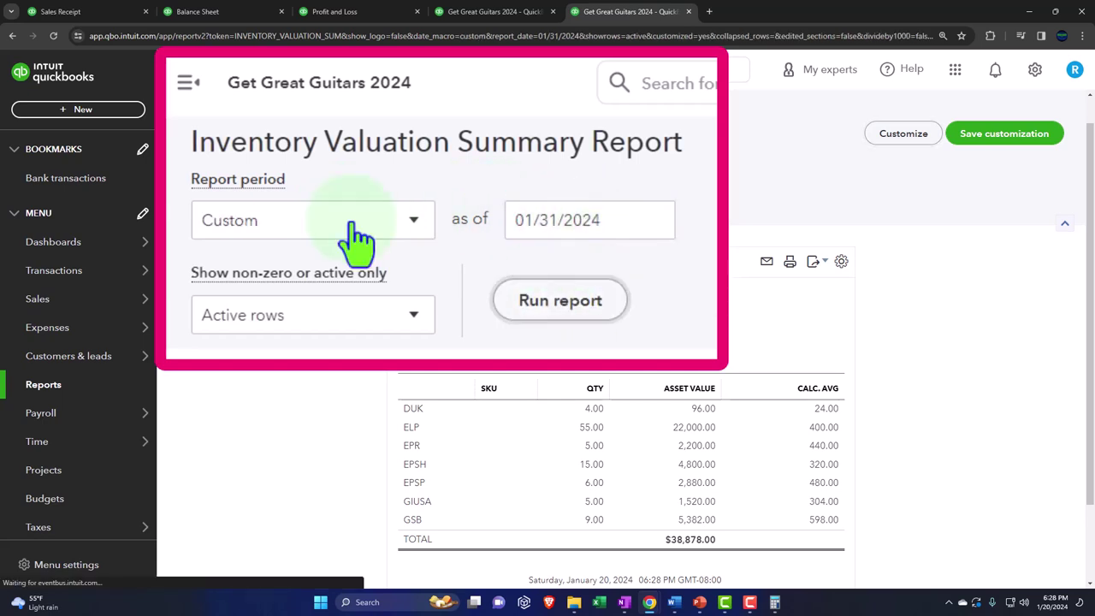
pyautogui.click(177, 70)
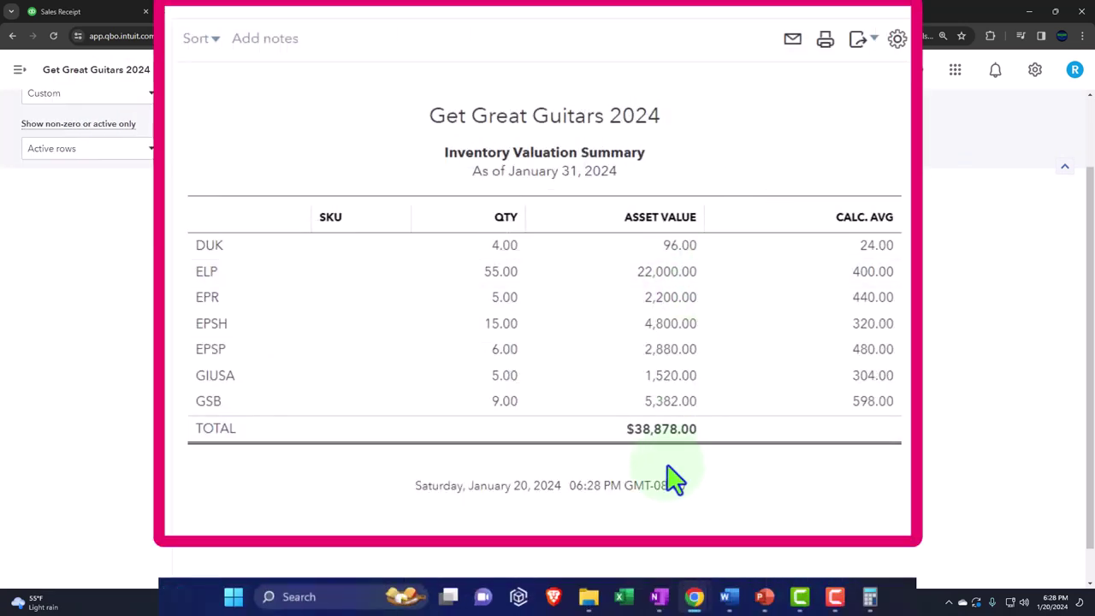
pyautogui.click(211, 12)
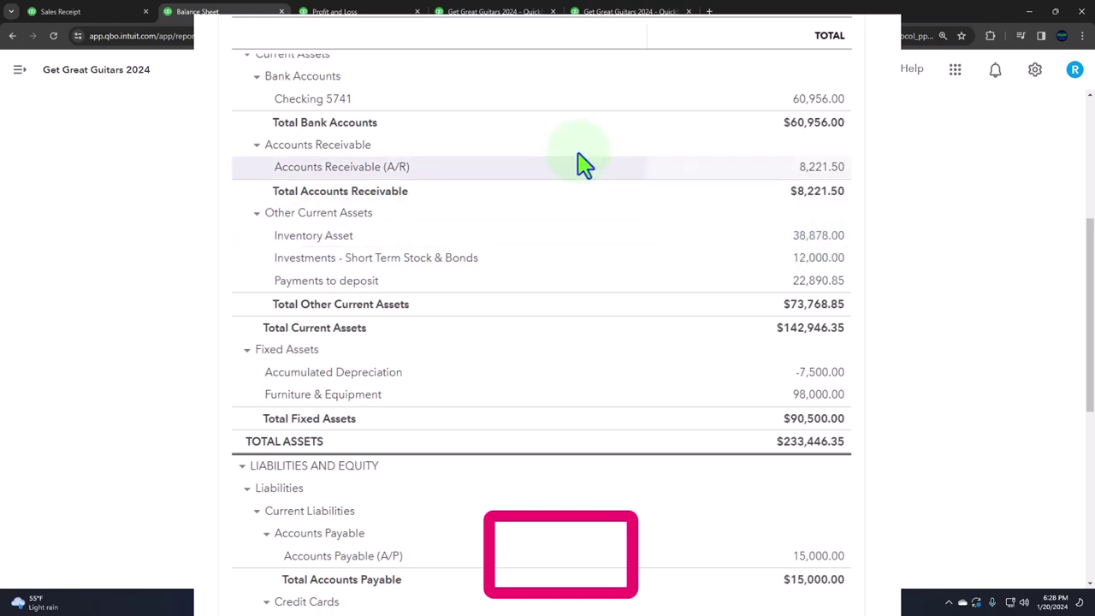
# Step: Open the list of all sales transactions and filter it to show only Sales Receipts
pyautogui.click(96, 14)
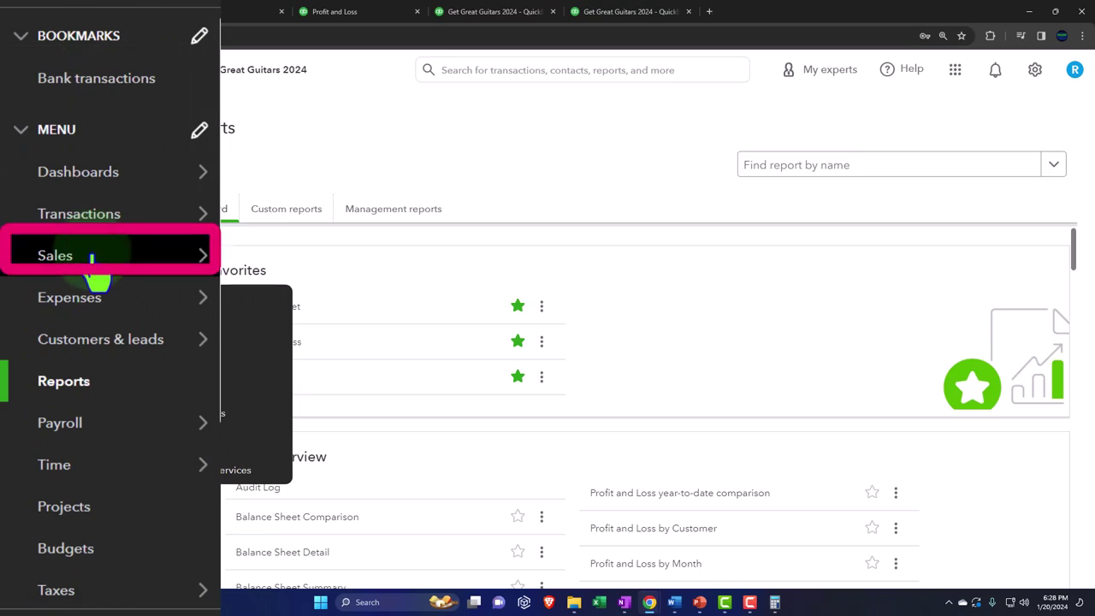
pyautogui.click(92, 257)
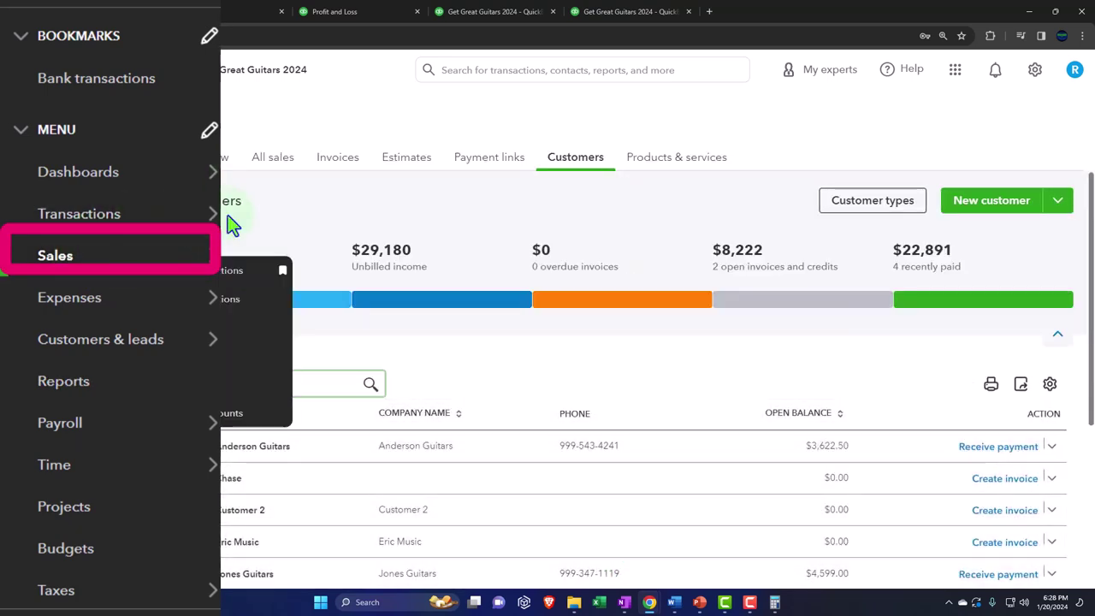
pyautogui.click(291, 176)
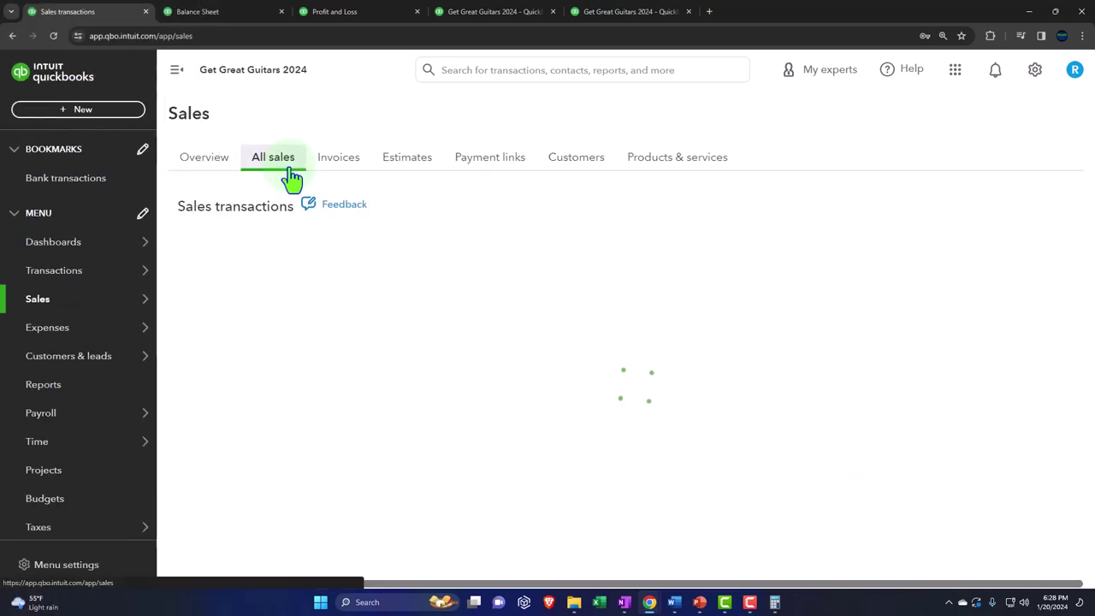
pyautogui.click(176, 70)
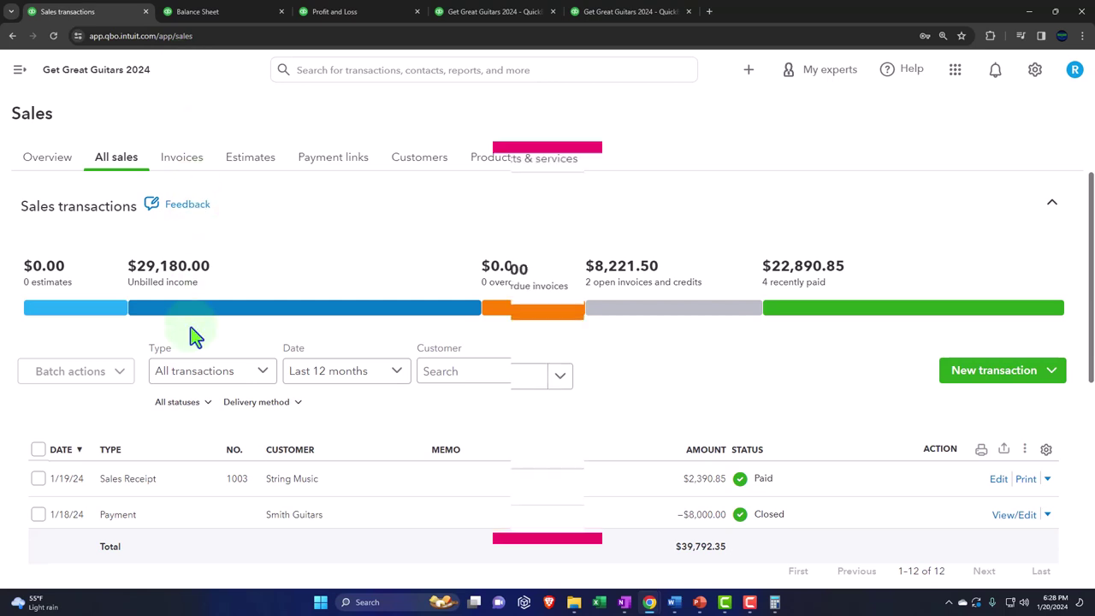
pyautogui.click(257, 323)
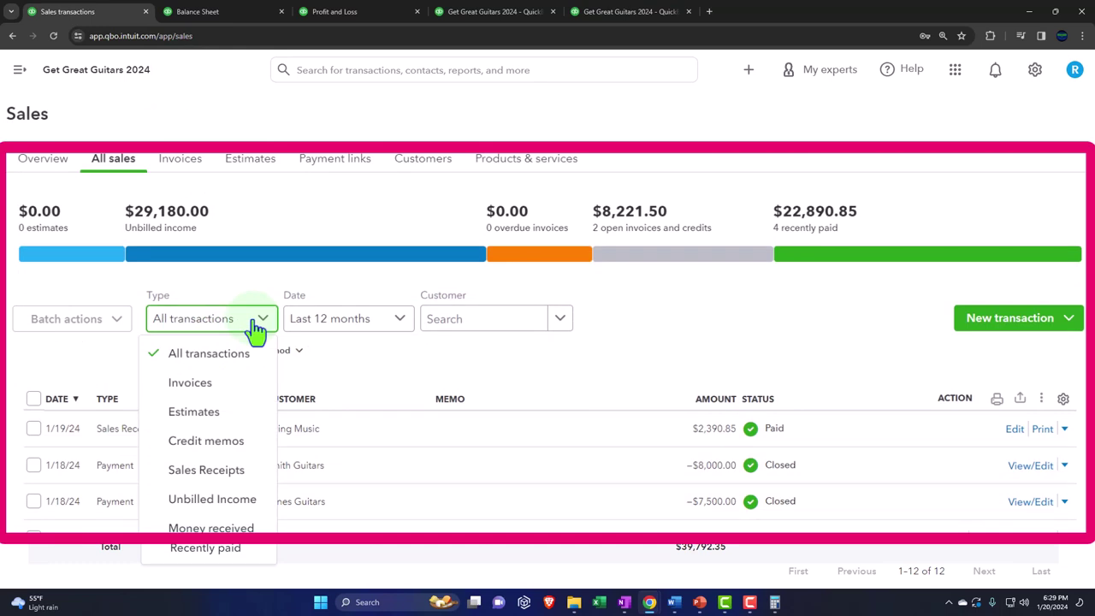
pyautogui.click(254, 473)
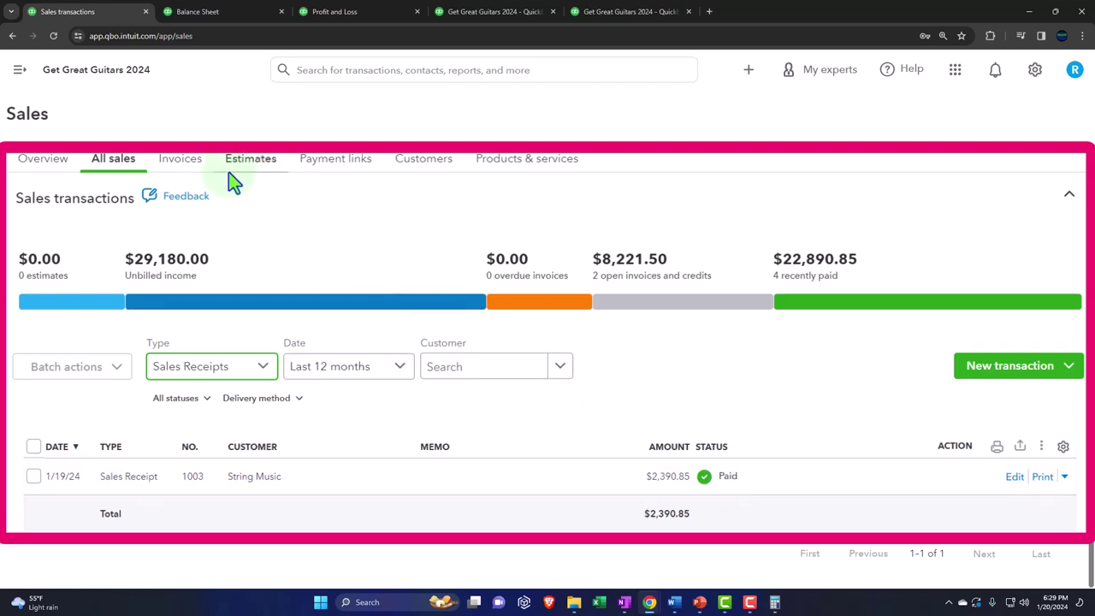
# Step: Filter the customer list to recently paid customers and open the String Music customer record
pyautogui.click(422, 172)
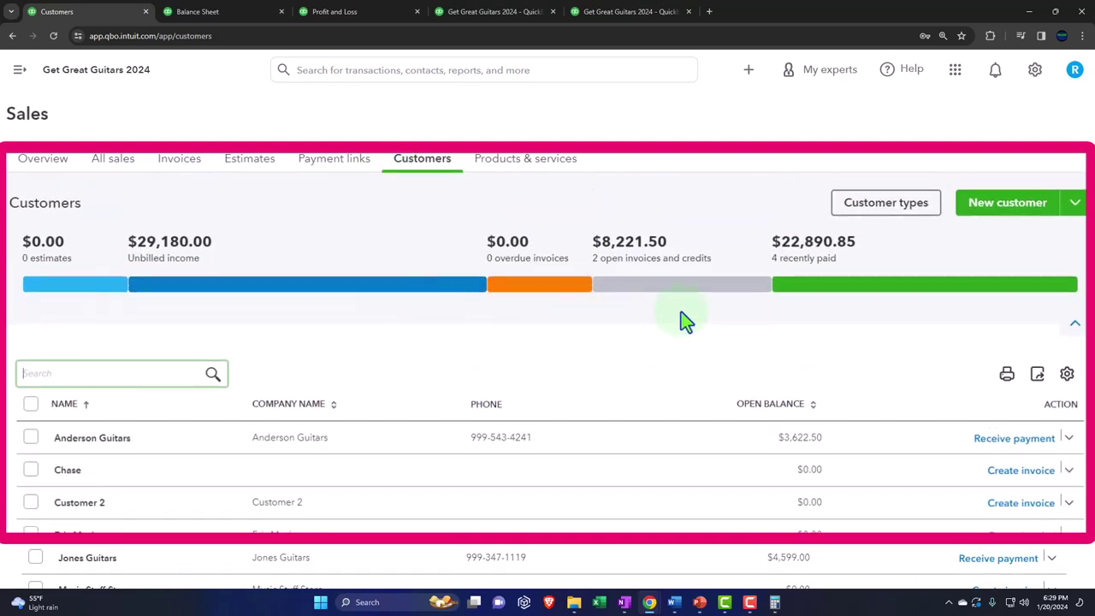
pyautogui.click(832, 289)
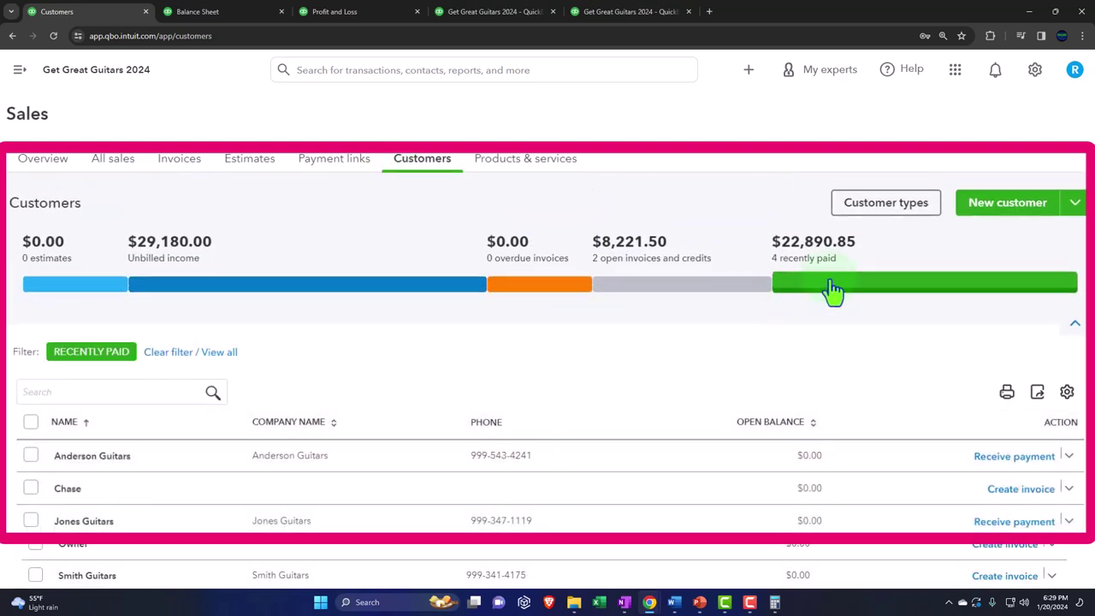
pyautogui.scroll(-1, 623, 412)
pyautogui.scroll(-1, 617, 403)
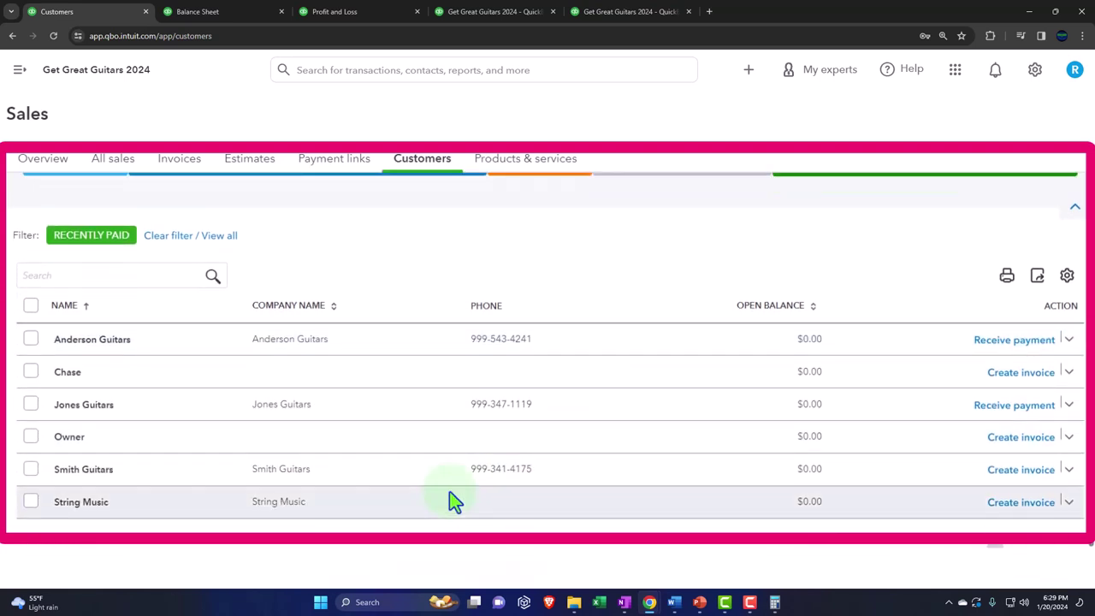
pyautogui.click(94, 496)
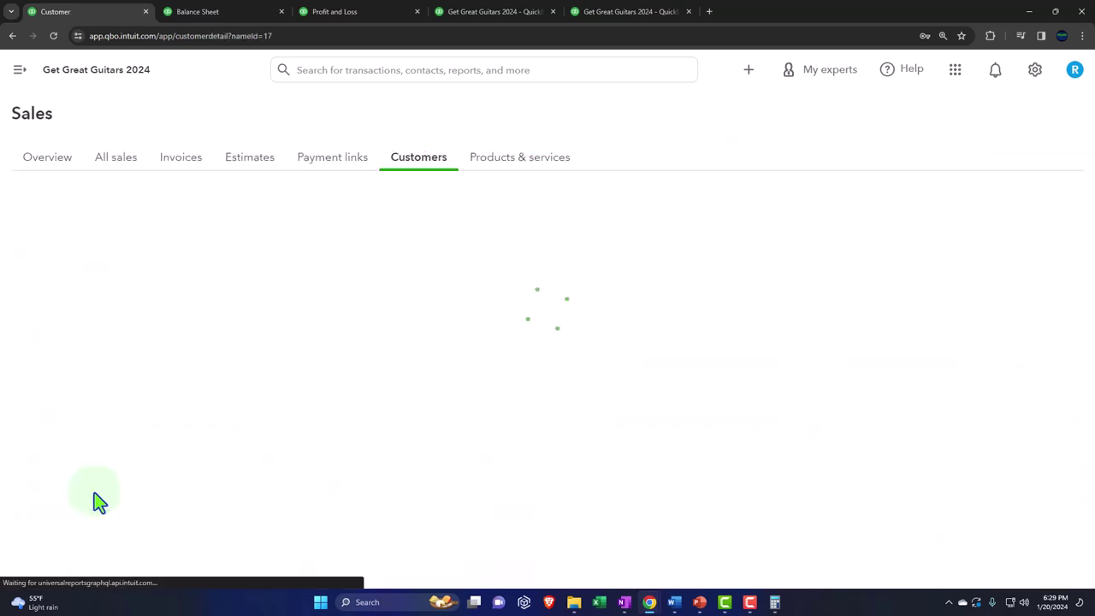
# Step: Examine String Music's sales receipt 1003 in its summary and full form, and return to the customer record
pyautogui.scroll(-1, 418, 481)
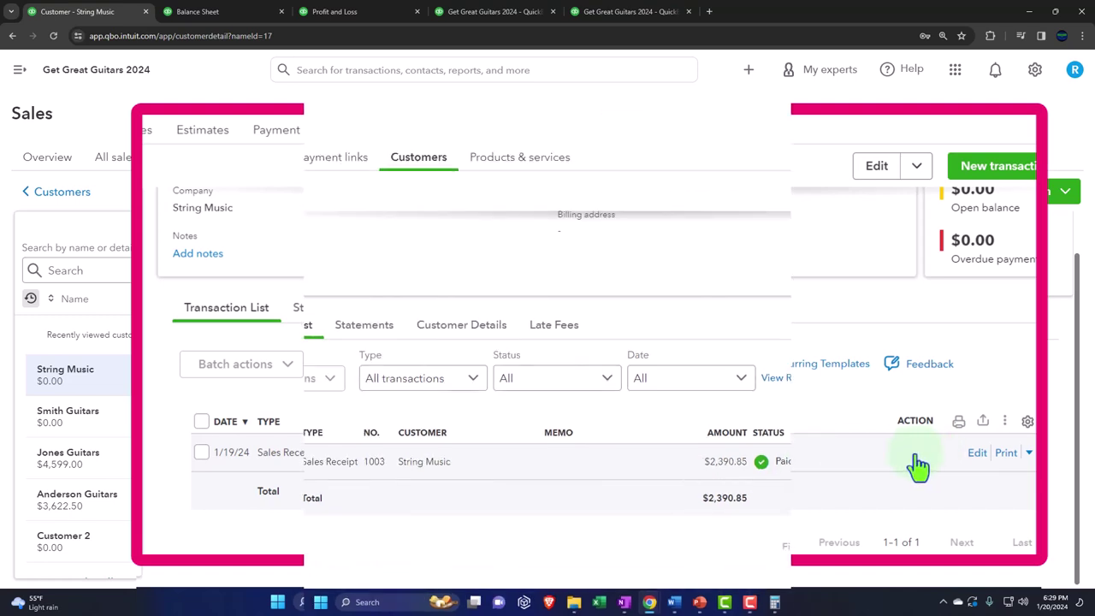
pyautogui.click(888, 467)
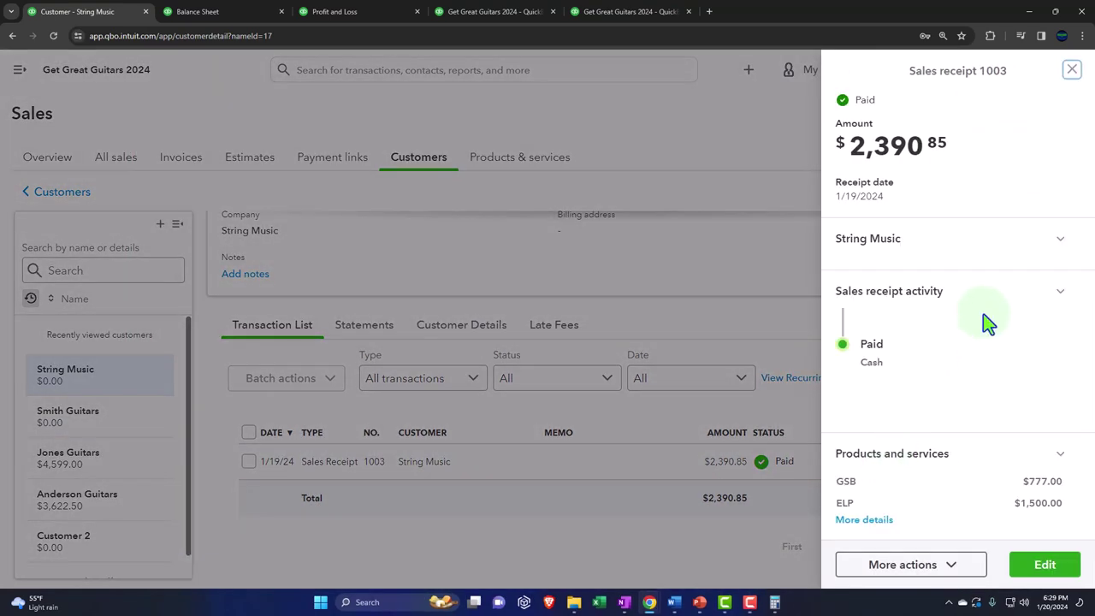
pyautogui.click(1072, 69)
pyautogui.click(981, 461)
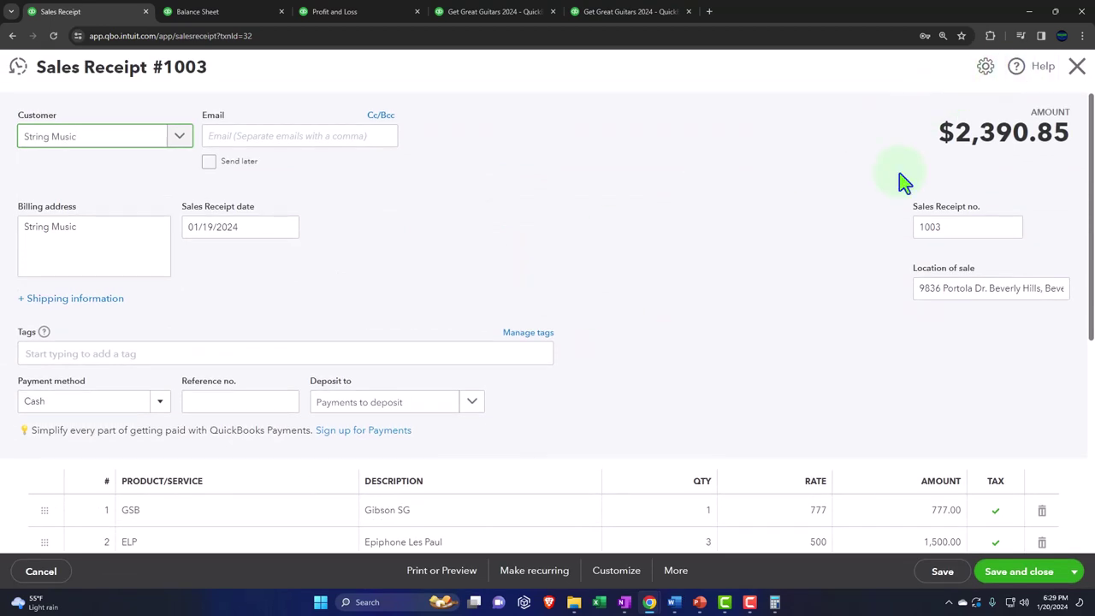
pyautogui.click(1074, 77)
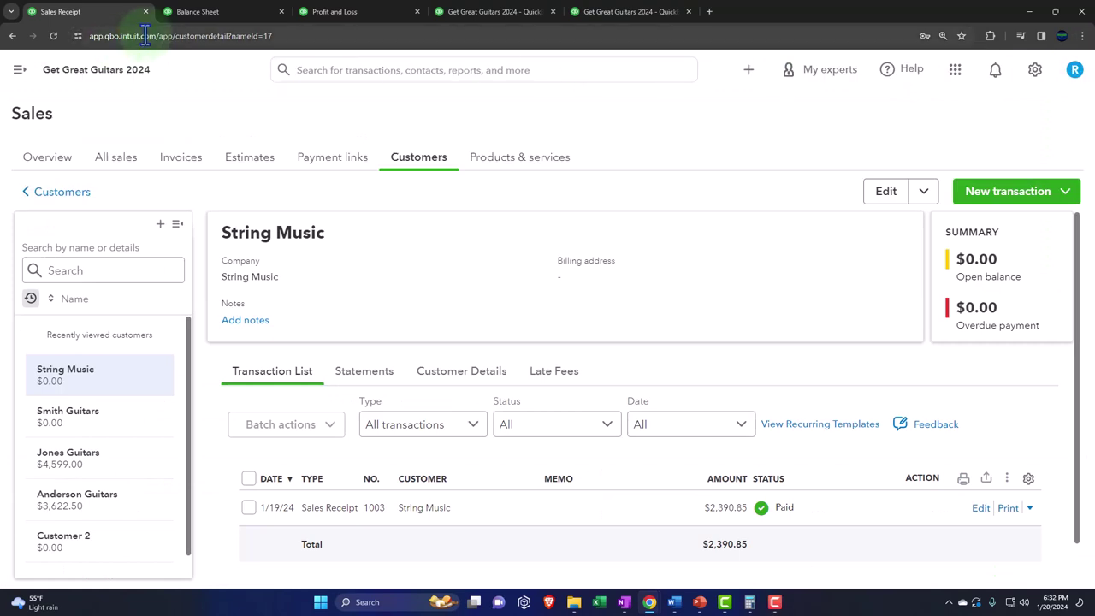
# Step: Examine the transaction report behind Payments to deposit on the balance sheet and return to the balance sheet
pyautogui.click(199, 12)
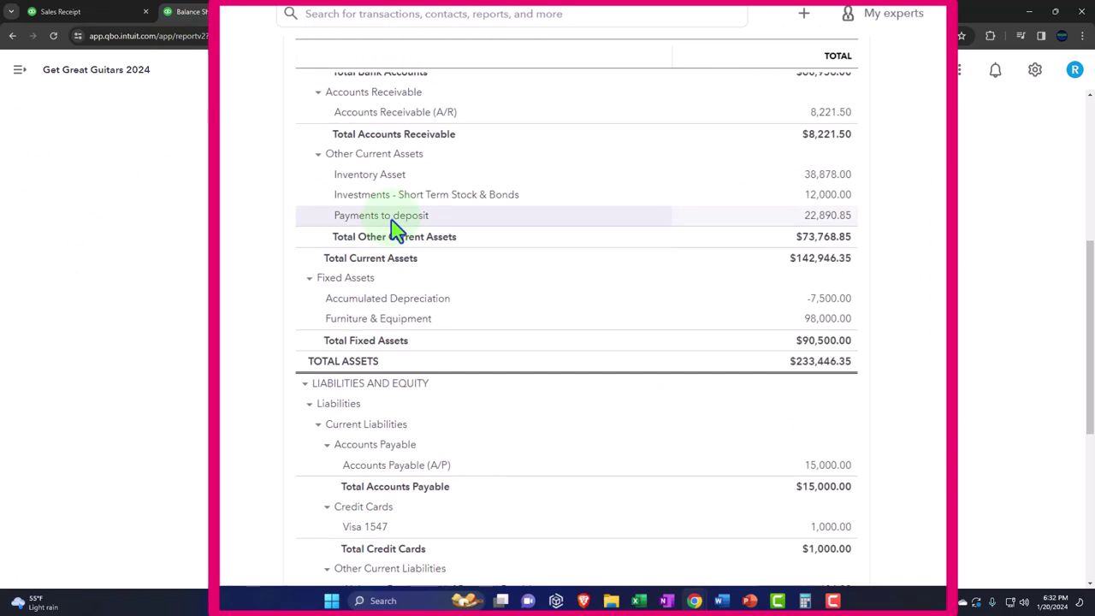
pyautogui.scroll(1, 396, 229)
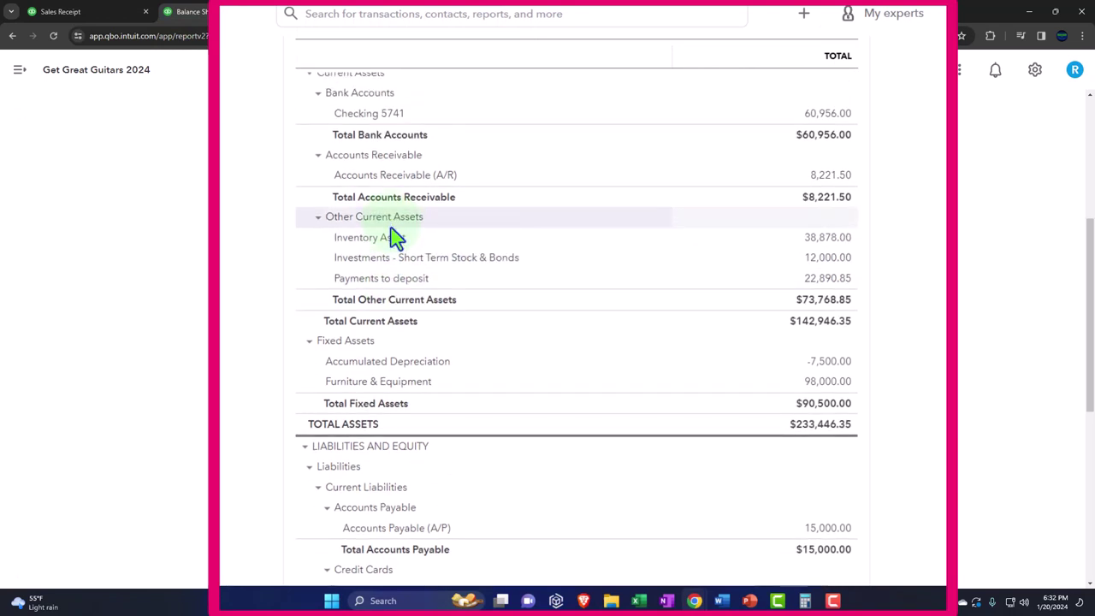
pyautogui.scroll(2, 391, 236)
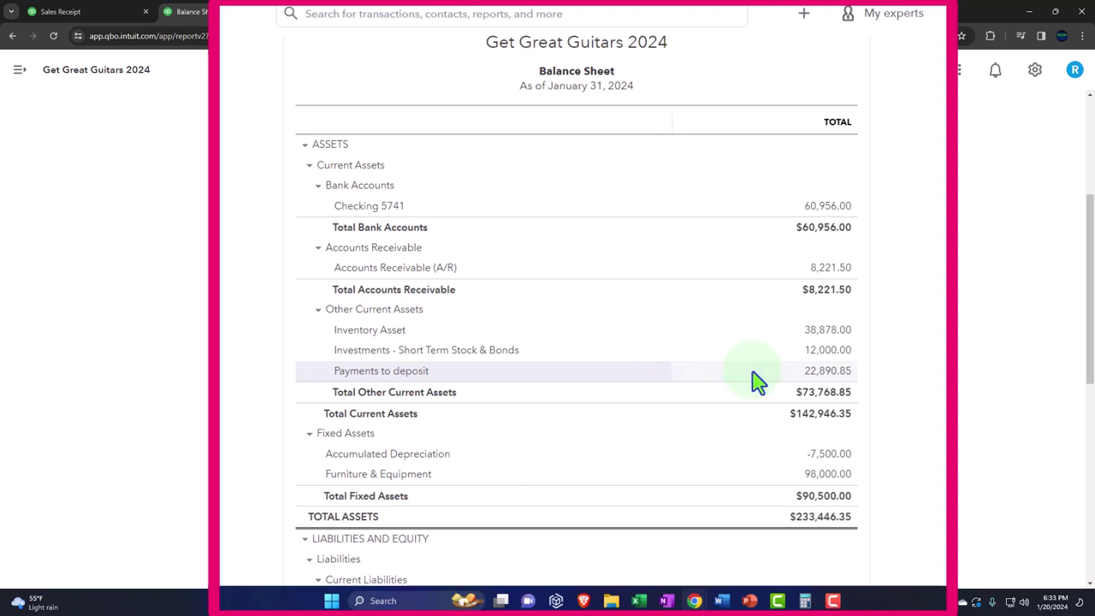
pyautogui.click(813, 376)
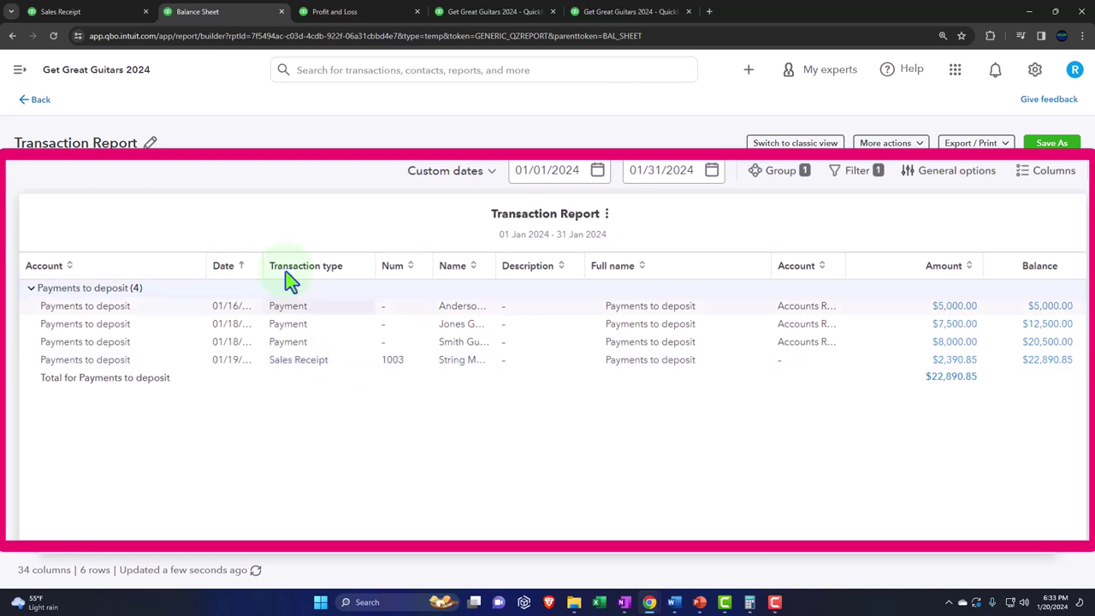
pyautogui.click(38, 100)
# Step: Examine the Checking 5741 transaction report behind the balance sheet, filtered to transaction type equals Deposit, and return to the balance sheet without saving
pyautogui.scroll(-3, 270, 424)
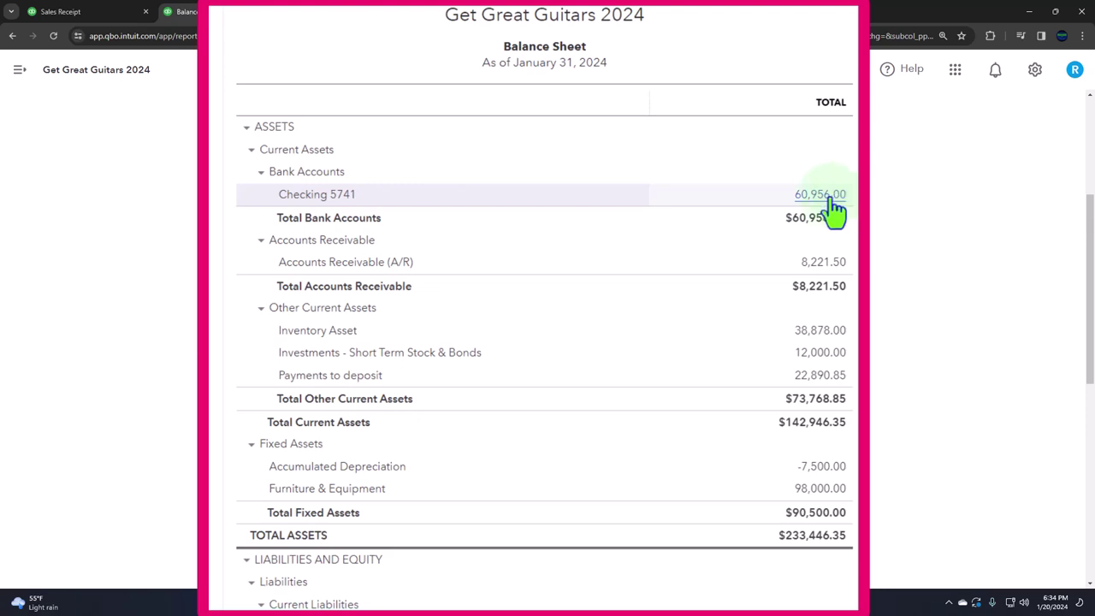
pyautogui.click(822, 195)
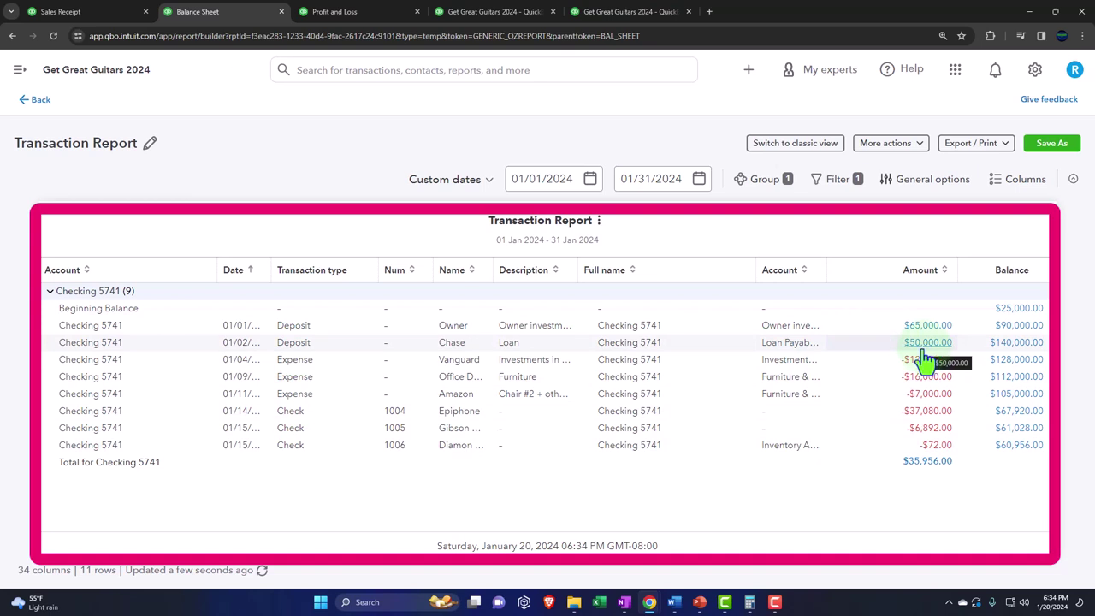
pyautogui.click(832, 182)
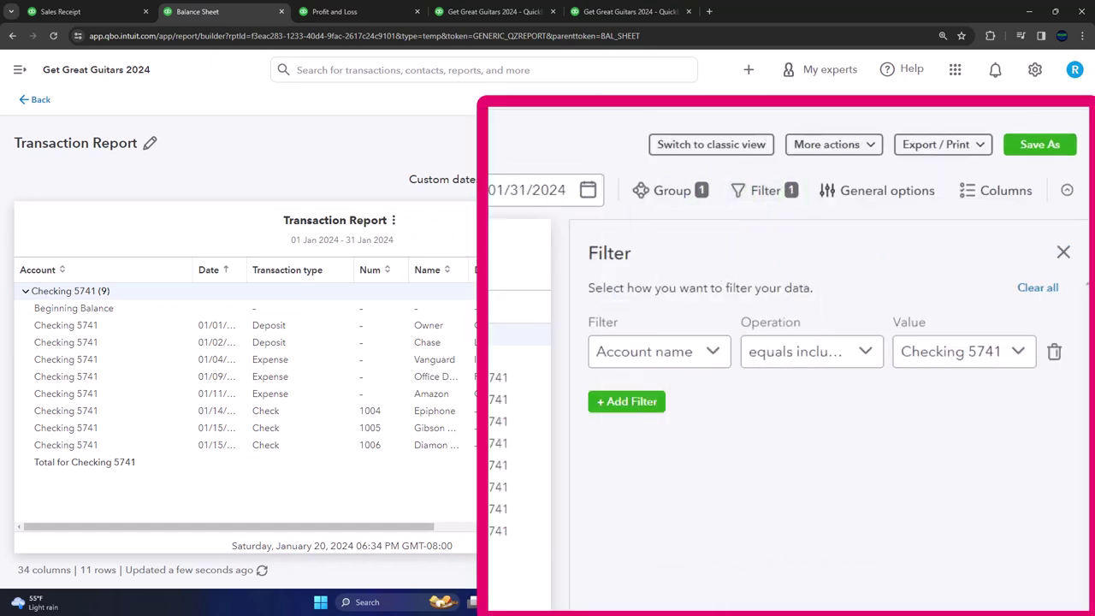
pyautogui.click(637, 411)
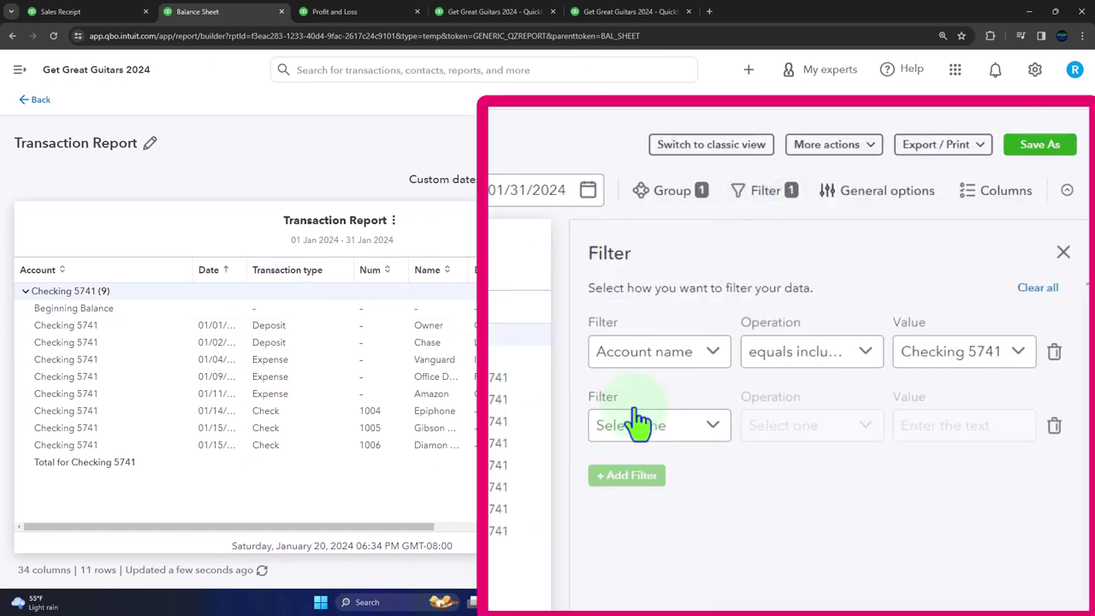
pyautogui.click(691, 434)
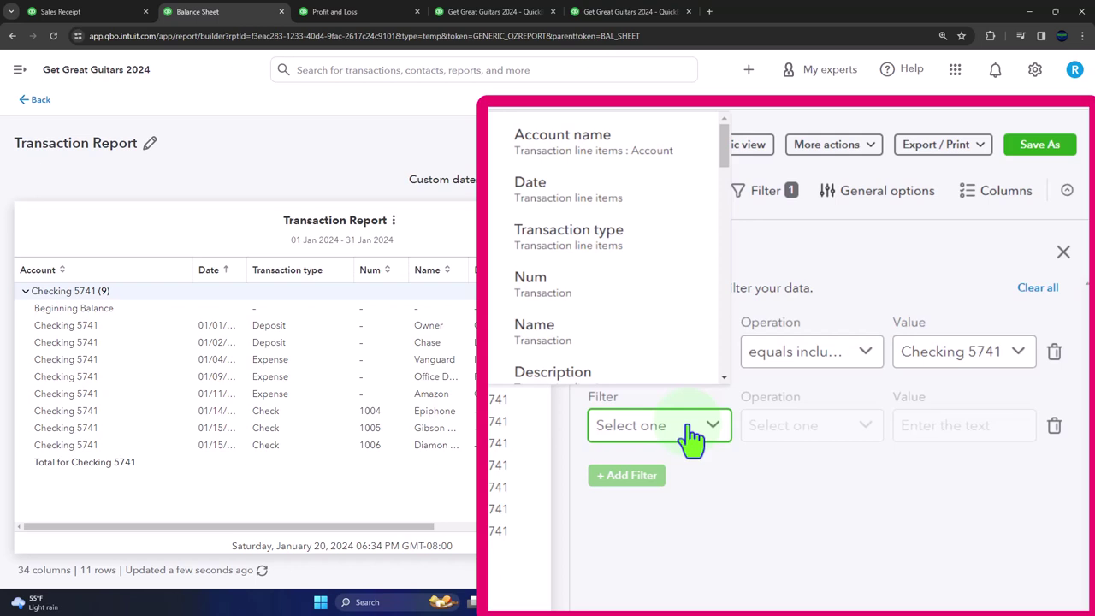
pyautogui.click(609, 242)
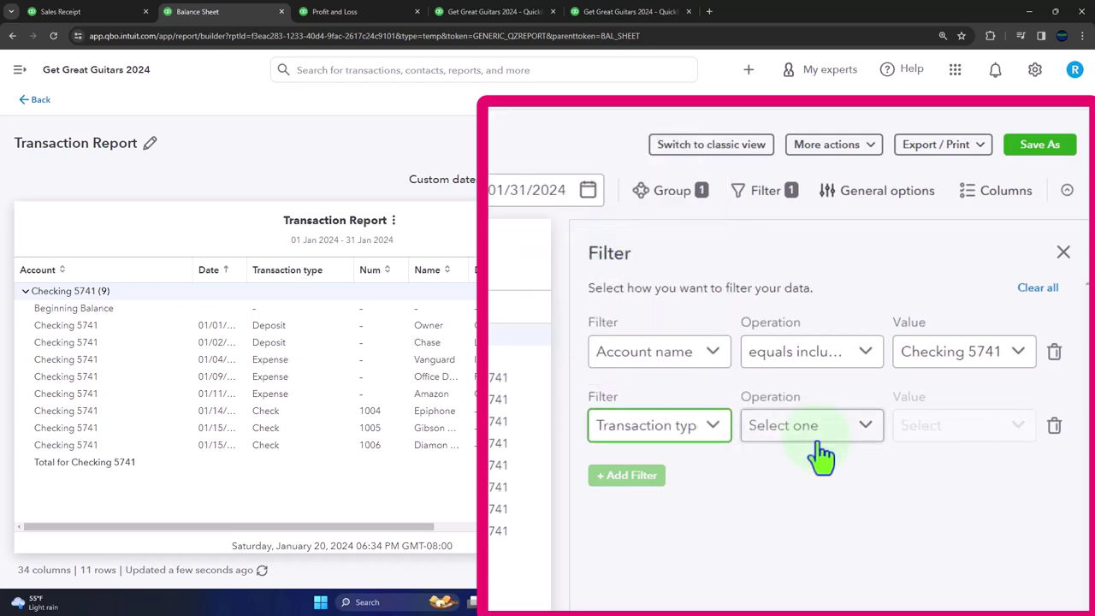
pyautogui.click(866, 428)
pyautogui.click(856, 470)
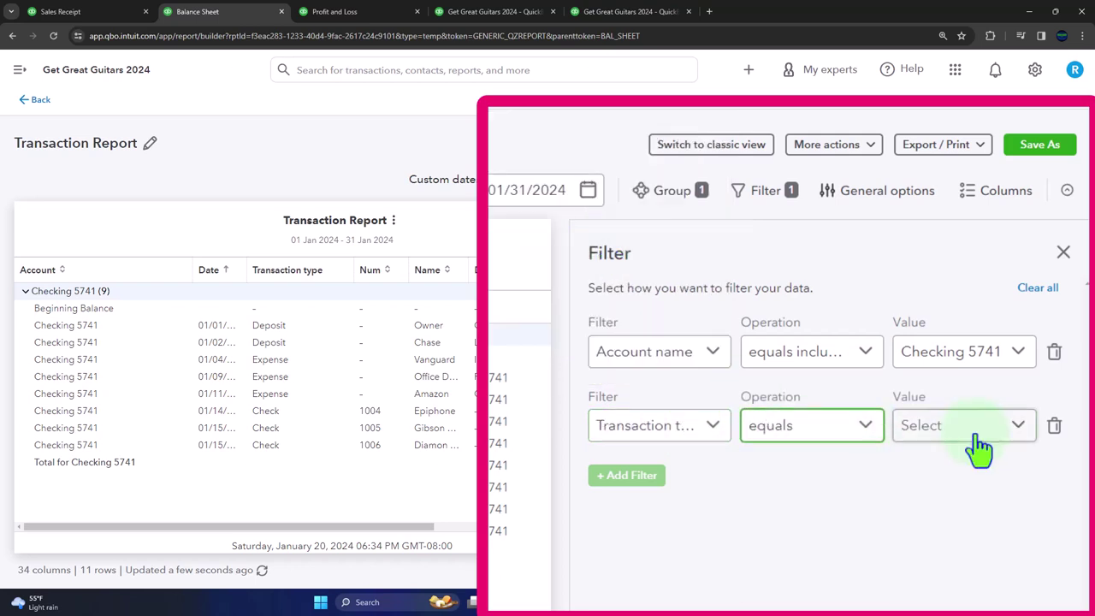
pyautogui.click(978, 443)
pyautogui.click(743, 261)
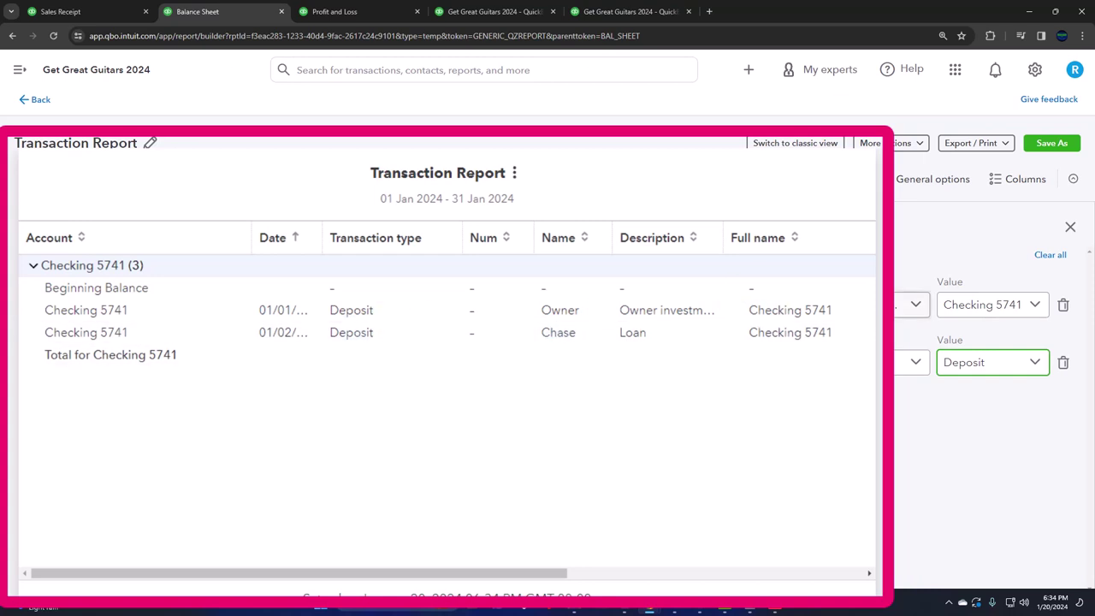
pyautogui.click(1070, 228)
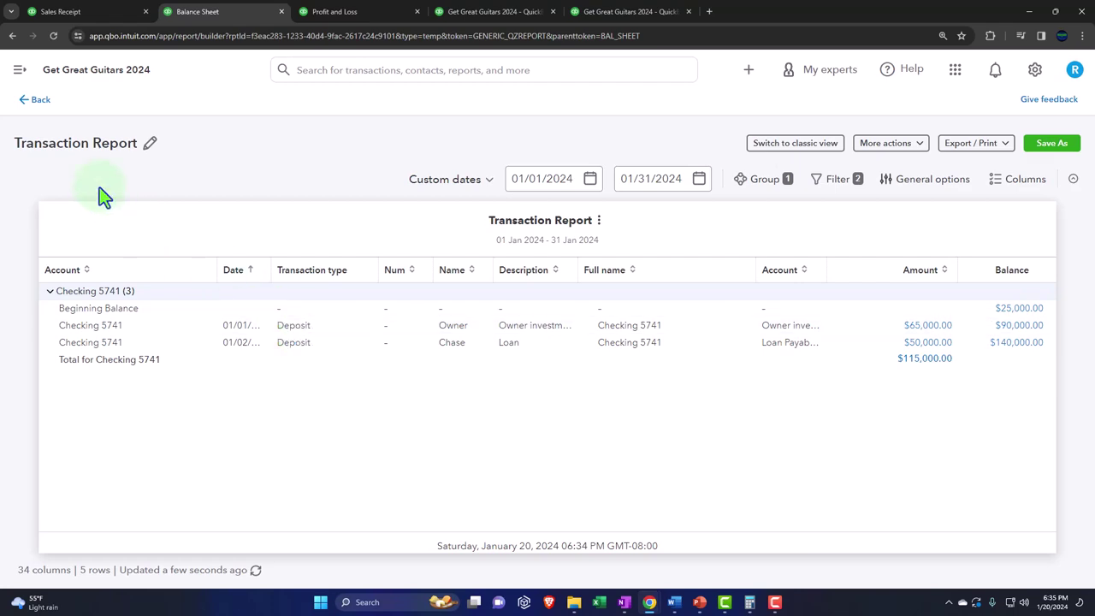
pyautogui.click(39, 101)
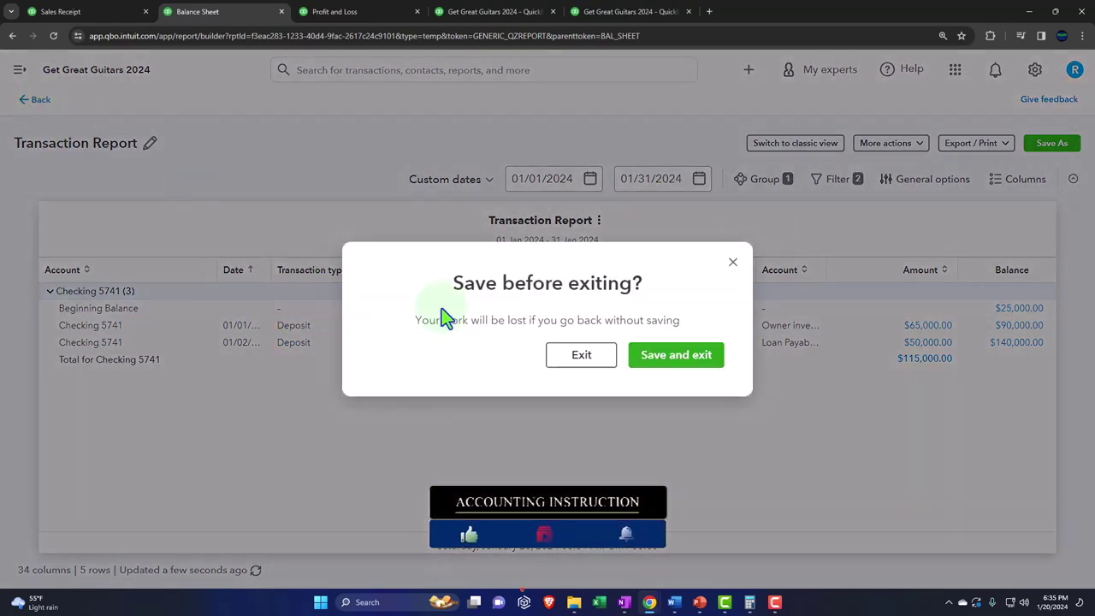
pyautogui.click(603, 357)
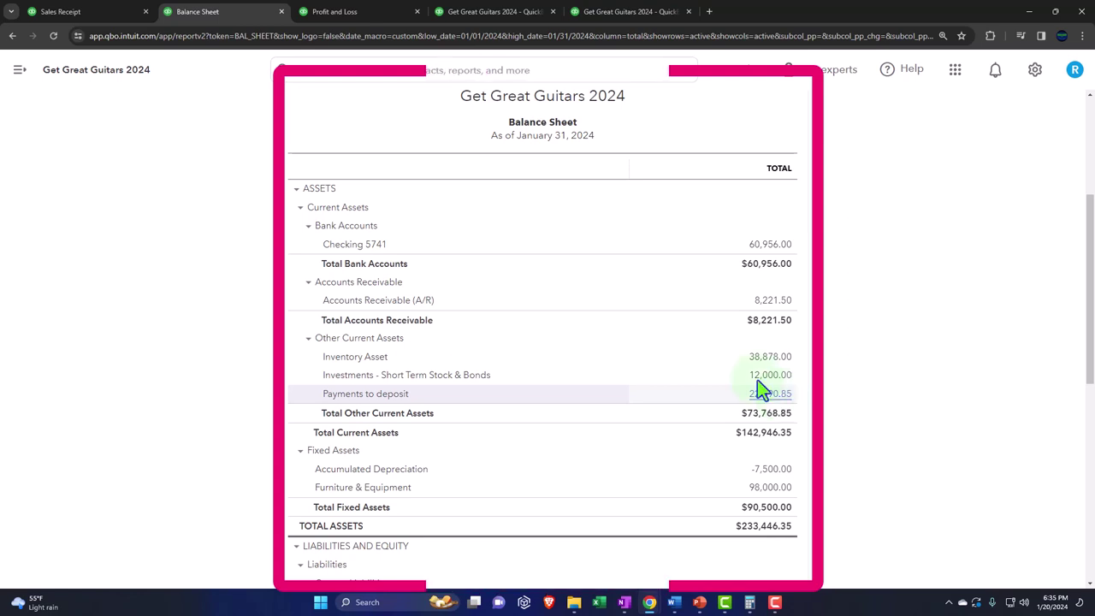
# Step: Open a new bank deposit form, examine the payments available for deposit, and close the form without recording anything
pyautogui.click(105, 13)
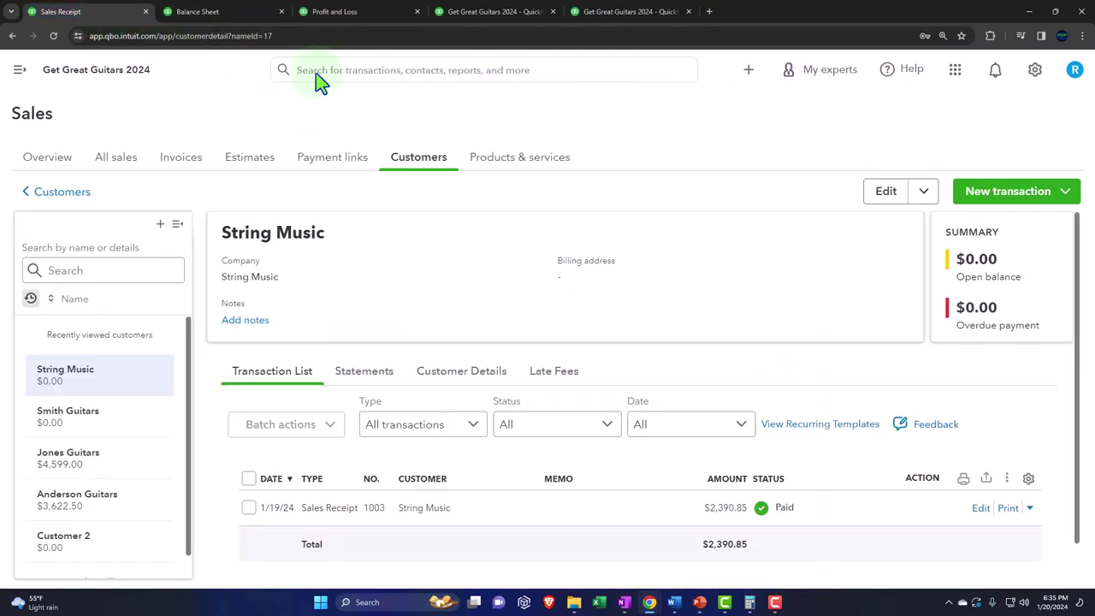
pyautogui.click(748, 72)
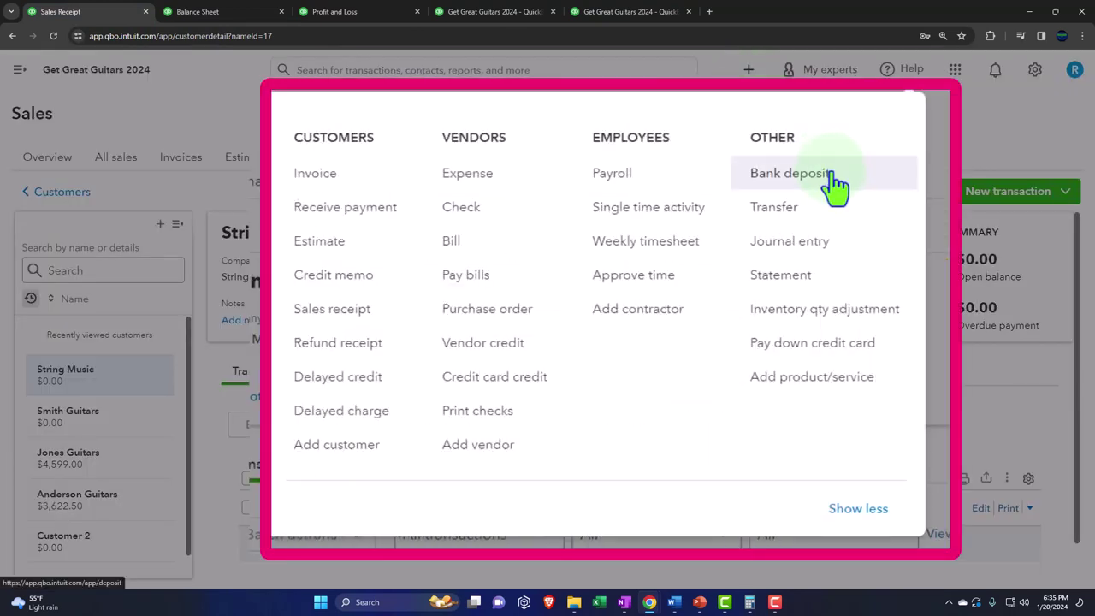
pyautogui.click(832, 178)
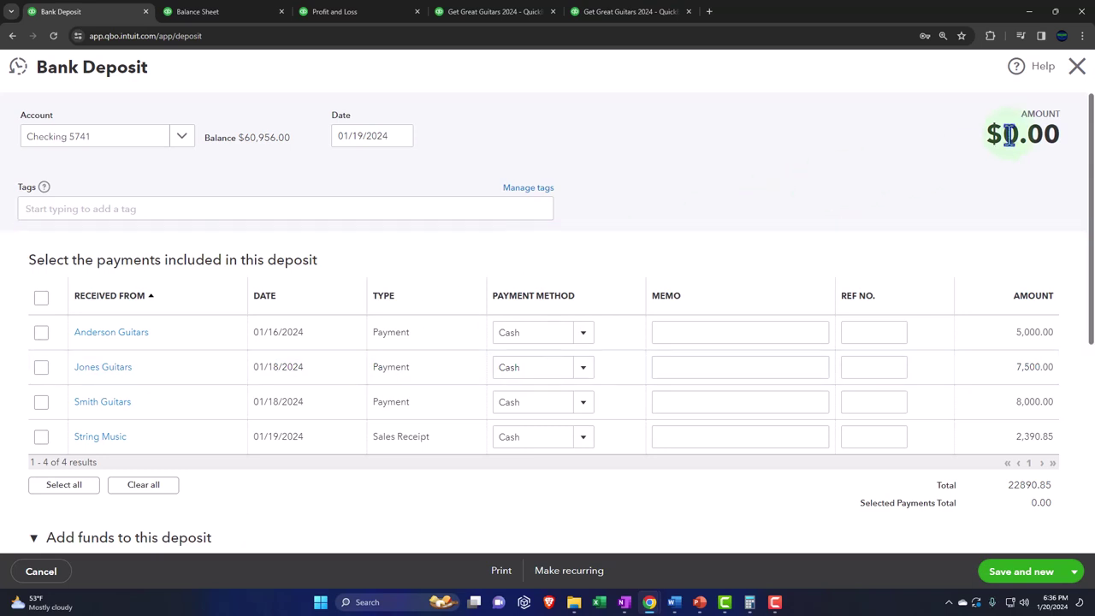
pyautogui.click(1078, 66)
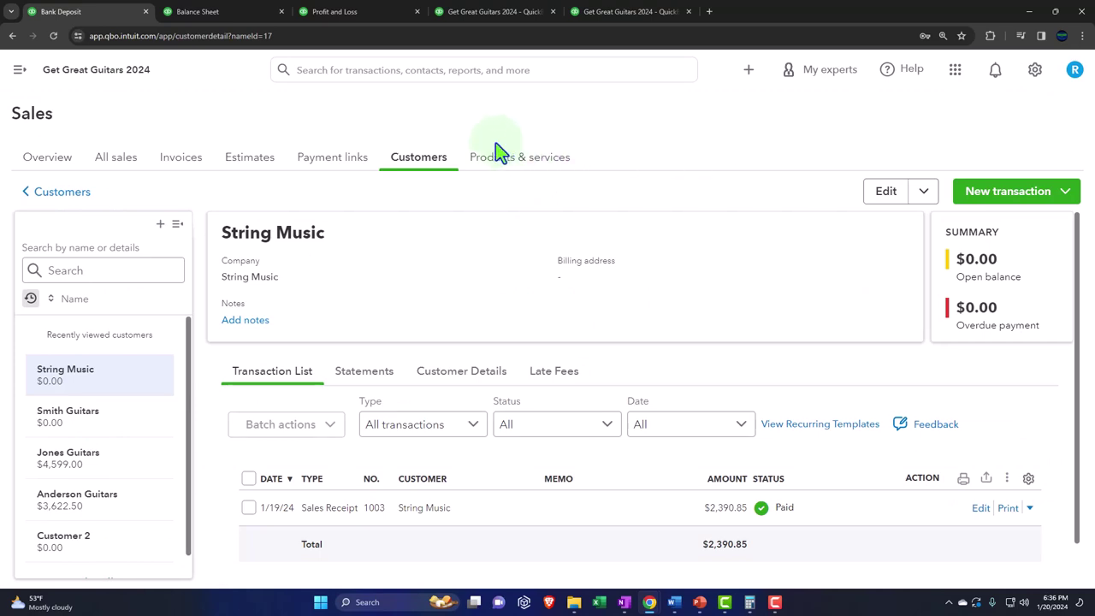
# Step: Start a new sales receipt and add Sam The Guitar Man as a new customer on it
pyautogui.click(749, 74)
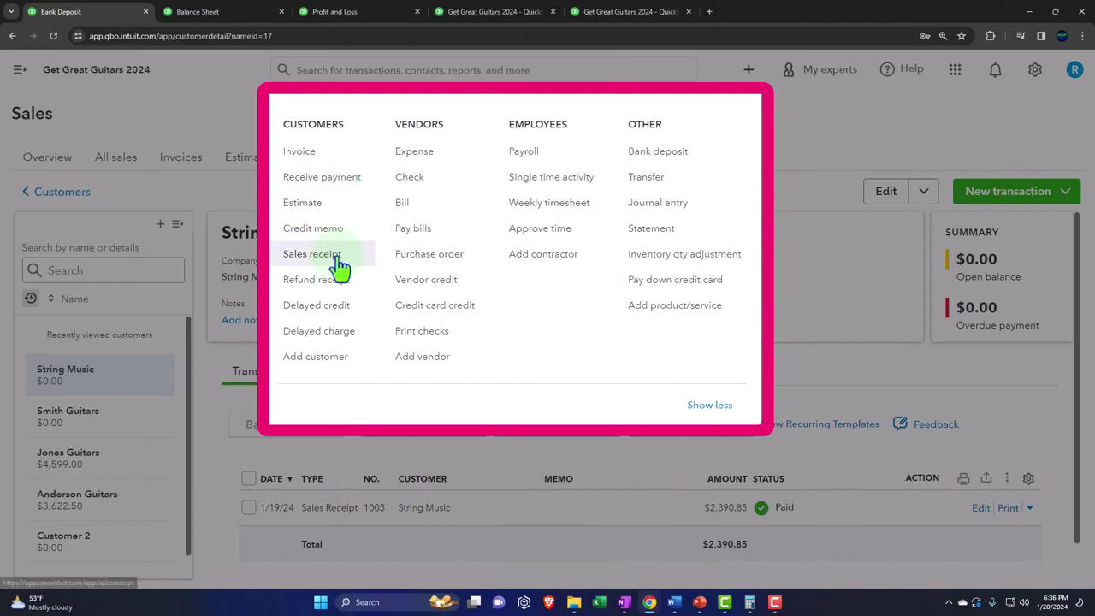
pyautogui.click(329, 260)
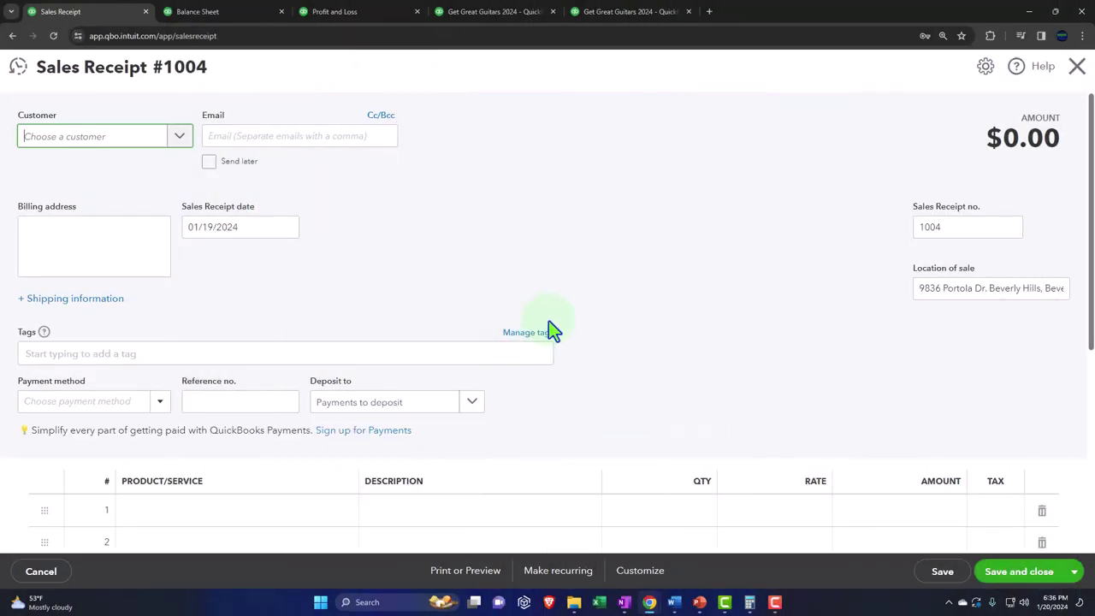
pyautogui.write('Sam')
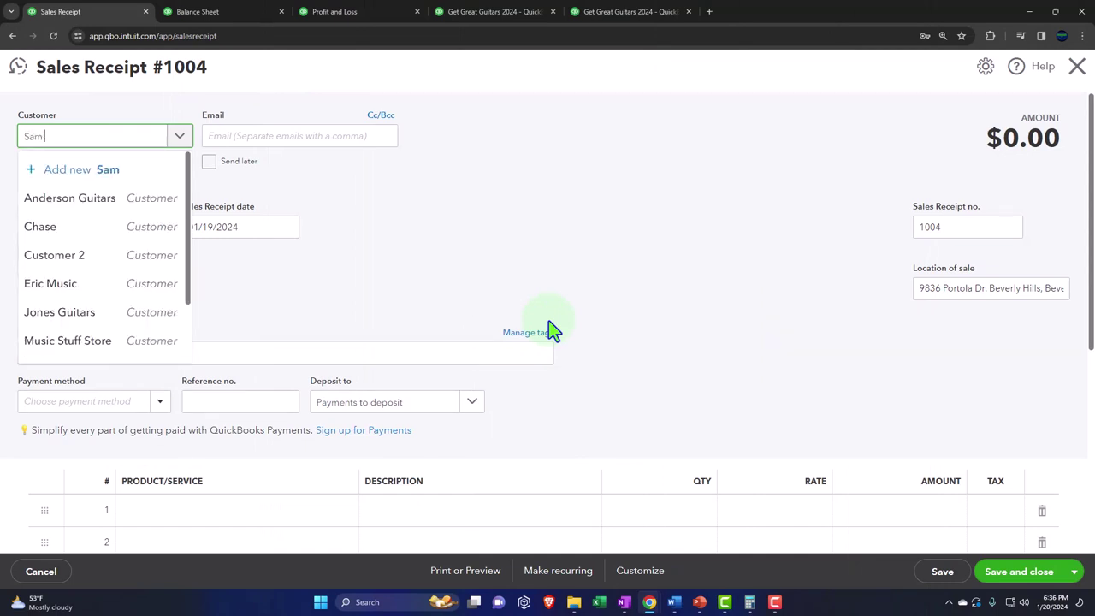
pyautogui.write(' The Guitar Man')
pyautogui.press('Return')
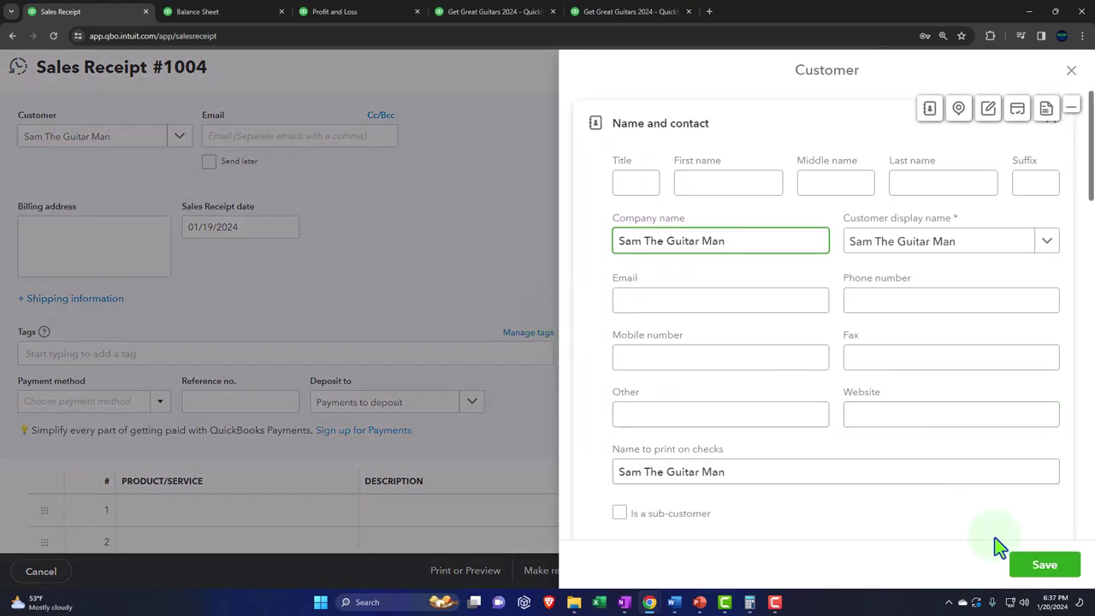
pyautogui.click(1039, 567)
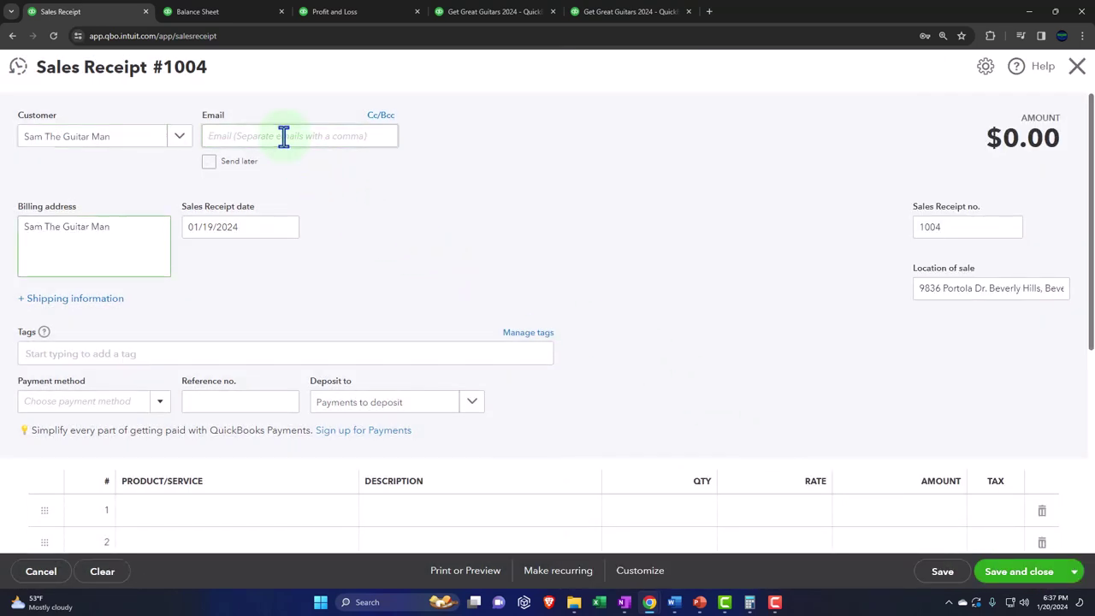
# Step: Set the sales receipt's payment method to Cash and its deposit account to Payments to deposit
pyautogui.press('Tab')
pyautogui.press('Tab')
pyautogui.press('Tab')
pyautogui.press('Tab')
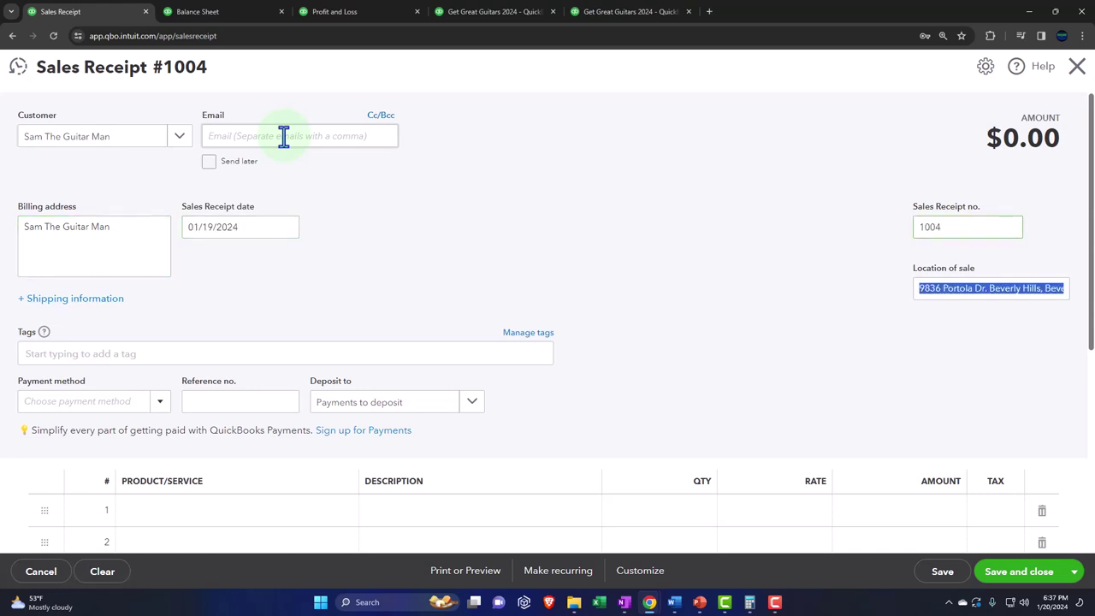
pyautogui.press('Tab')
pyautogui.press('Tab')
pyautogui.press('Tab')
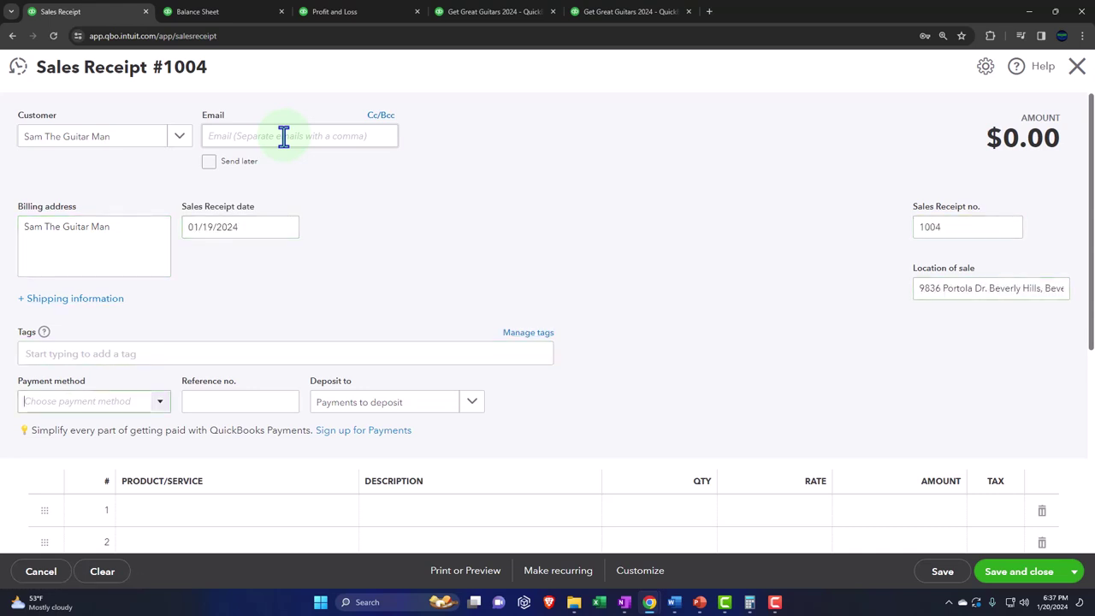
pyautogui.press('Tab')
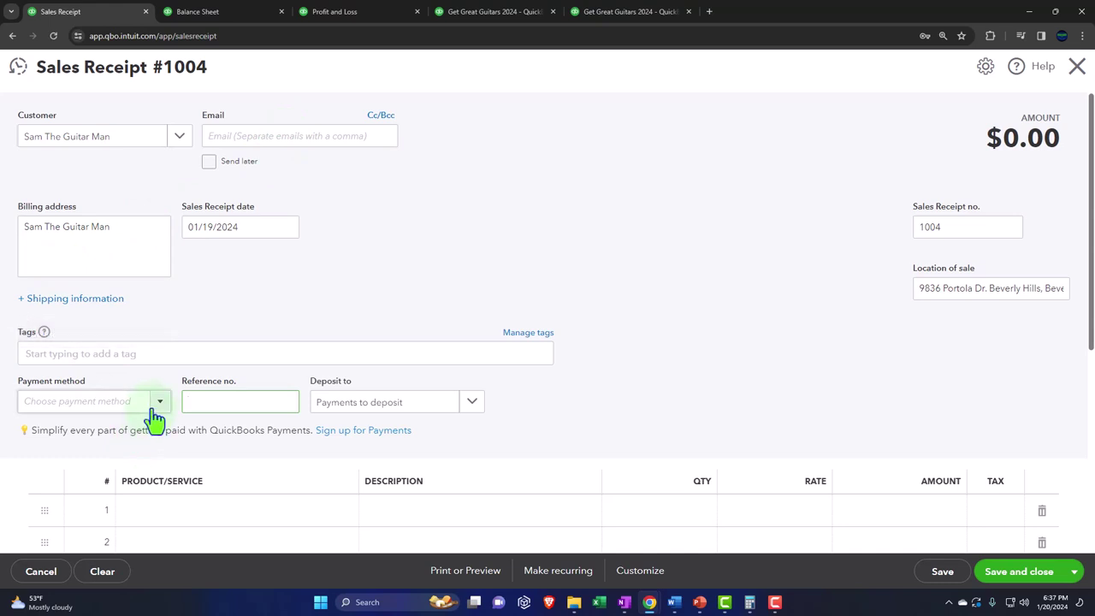
pyautogui.click(155, 406)
pyautogui.click(121, 453)
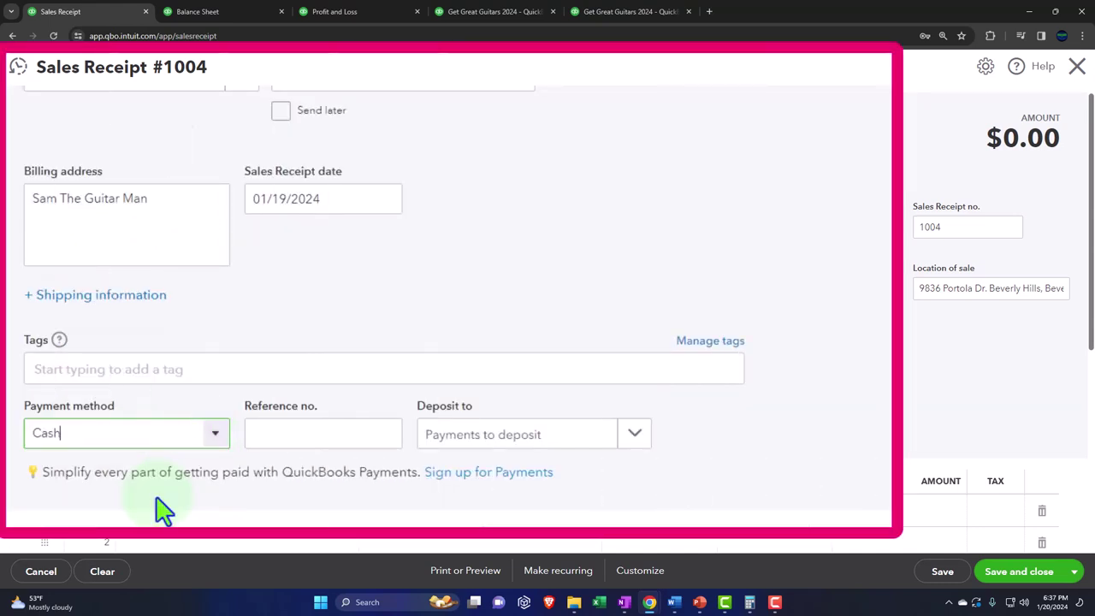
pyautogui.press('Tab')
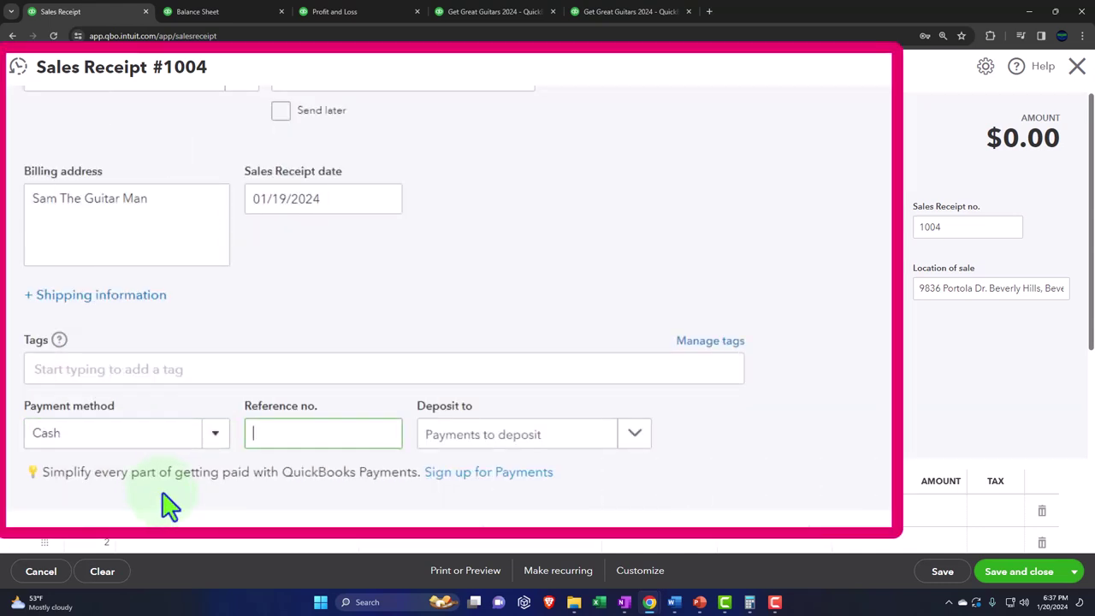
pyautogui.press('Tab')
pyautogui.scroll(-3, 213, 469)
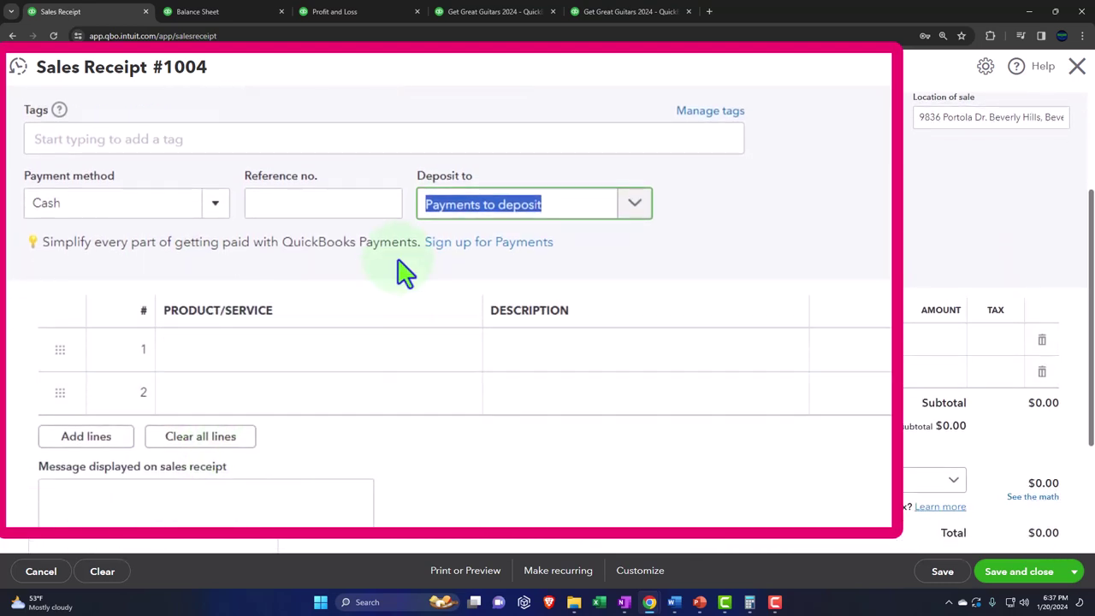
pyautogui.click(634, 214)
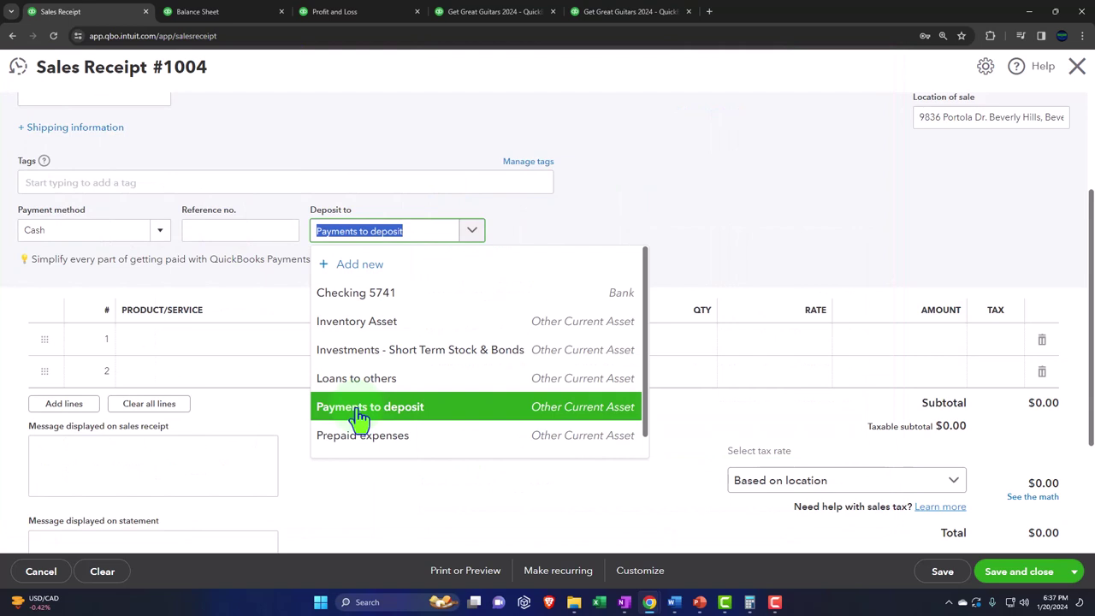
pyautogui.click(360, 409)
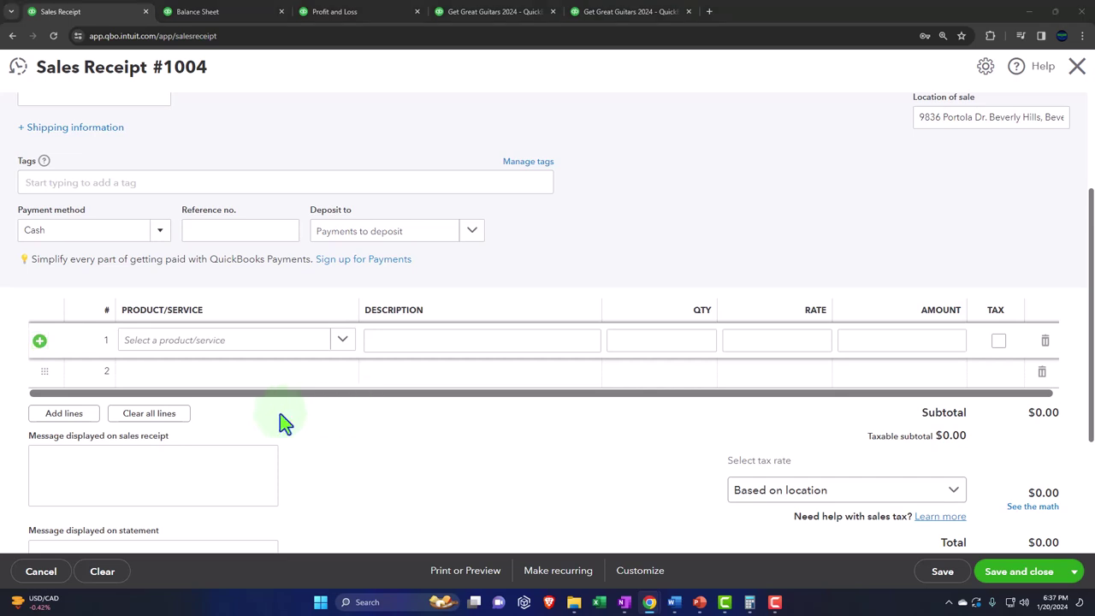
# Step: Fill the first line of the sales receipt with the Diagnostic service and a quantity of 10, keeping its default rate
pyautogui.click(181, 344)
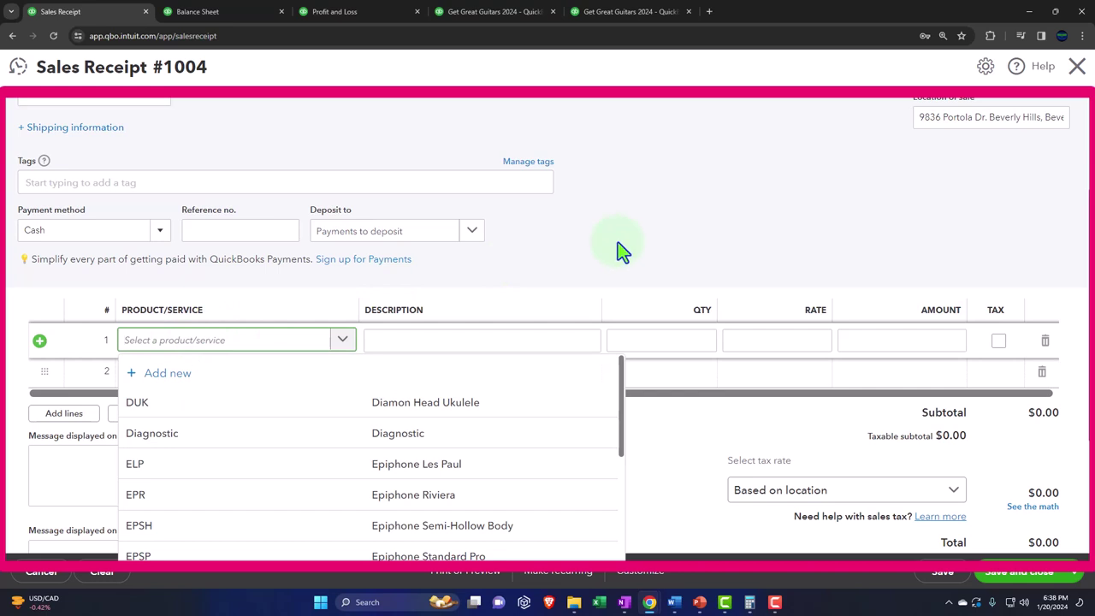
pyautogui.write('d')
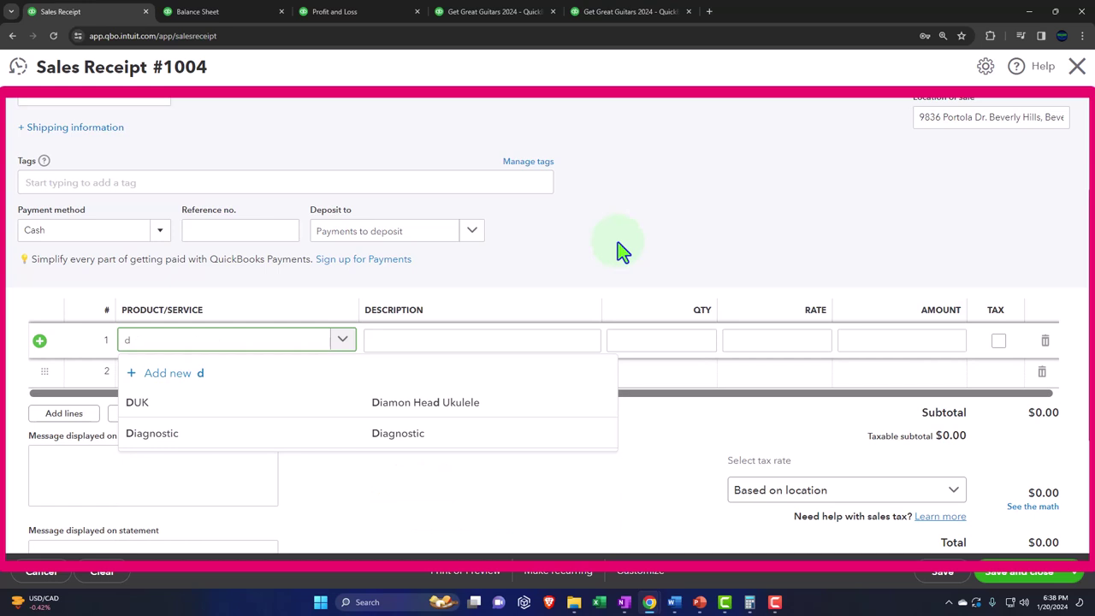
pyautogui.write('i')
pyautogui.press('Down')
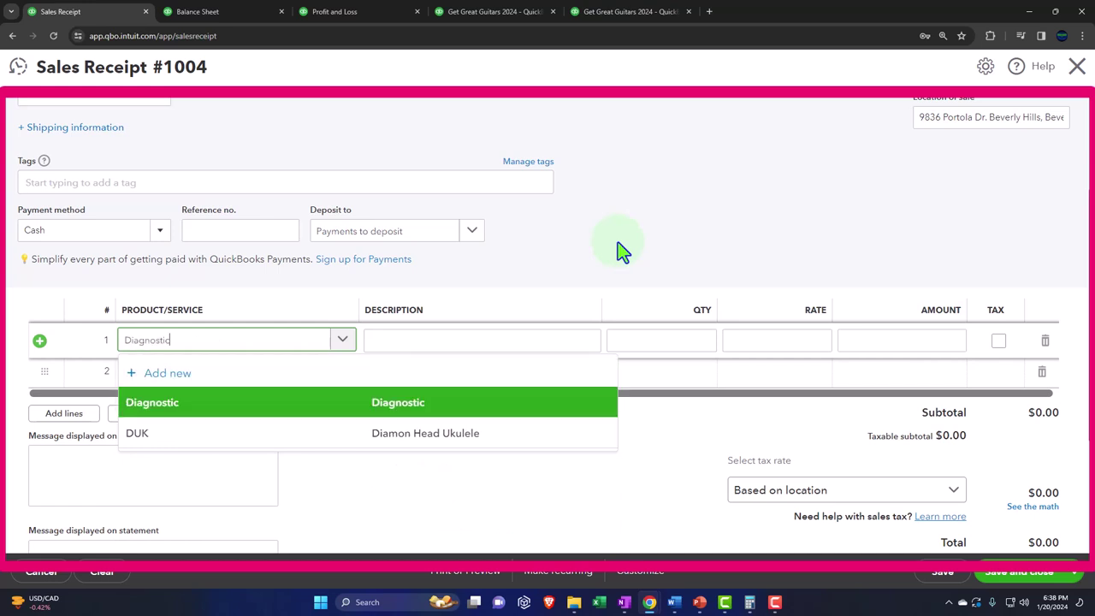
pyautogui.press('Tab')
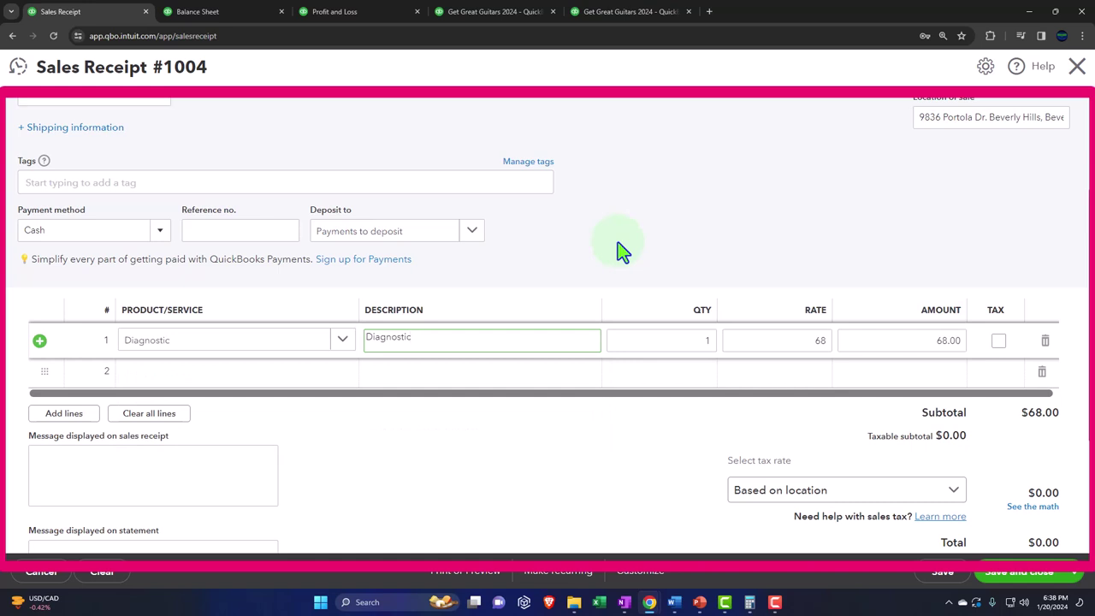
pyautogui.press('Tab')
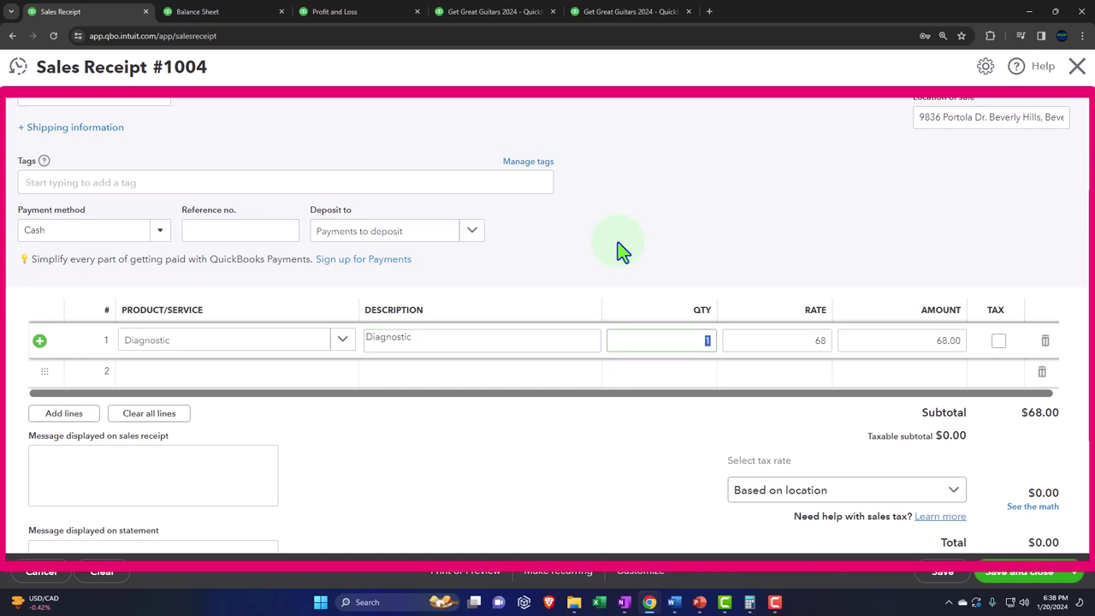
pyautogui.write('10')
pyautogui.press('Tab')
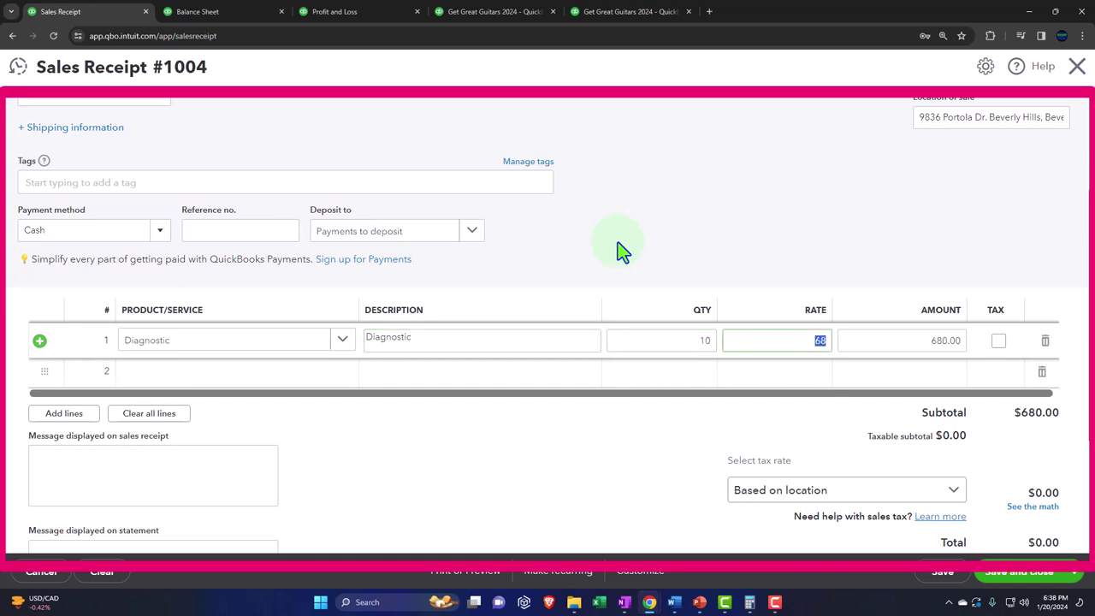
pyautogui.press('Tab')
pyautogui.press('Tab')
pyautogui.press('Tab')
pyautogui.press('Tab')
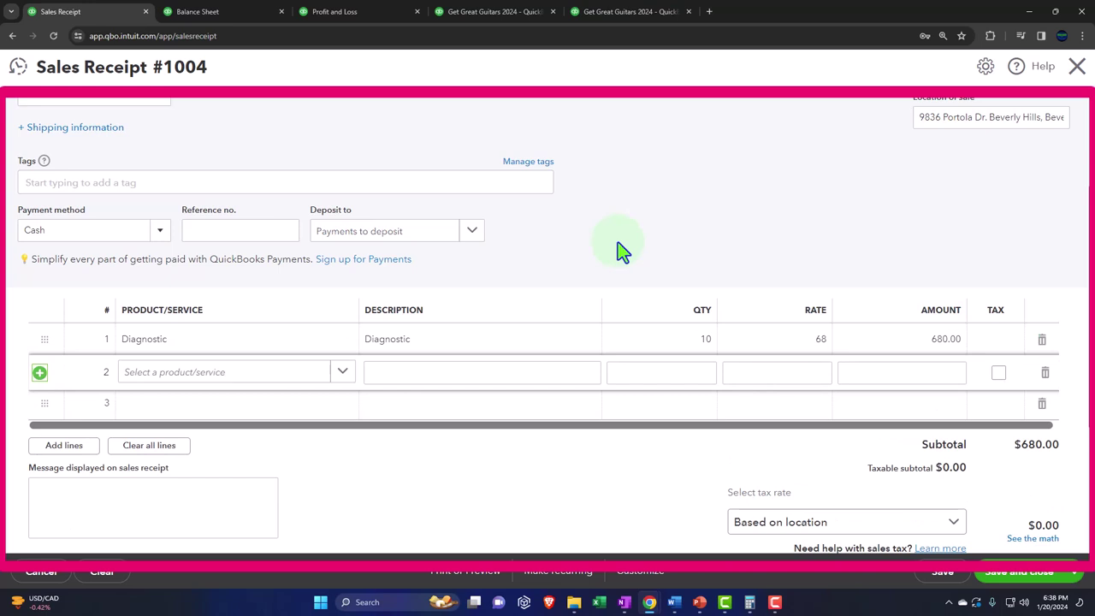
# Step: Fill the second line of the sales receipt with Hourly Service 1 and a quantity of 15, keeping its default rate
pyautogui.press('Tab')
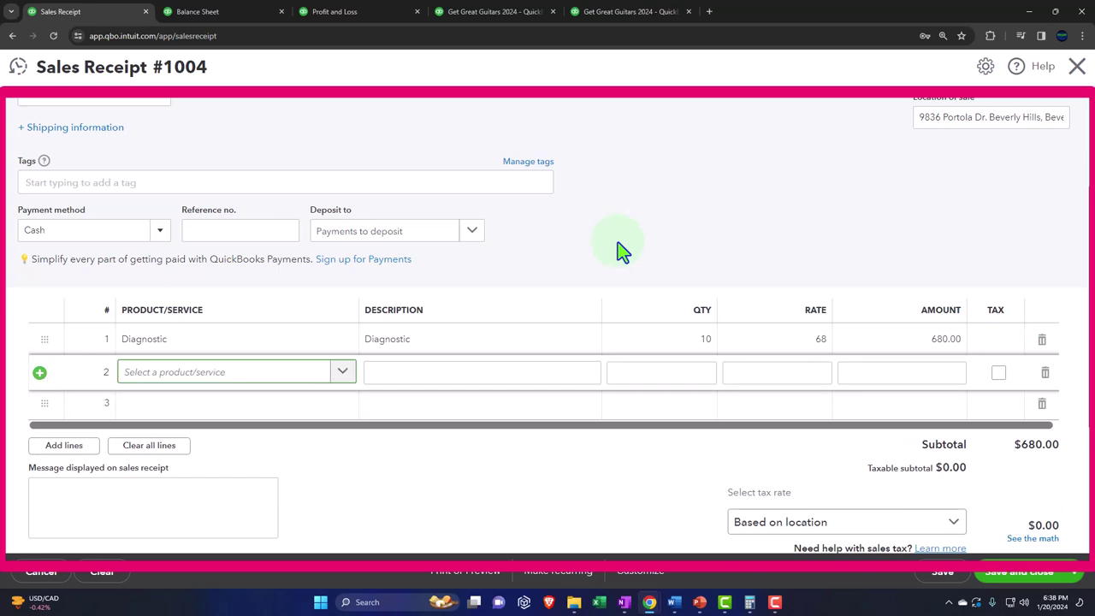
pyautogui.write('h')
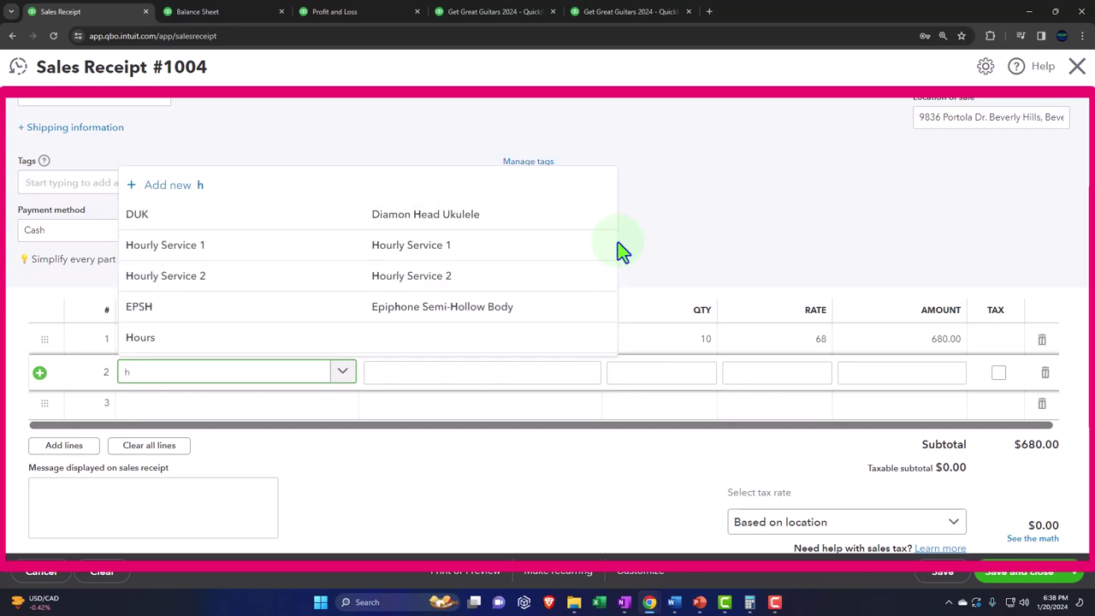
pyautogui.press('Up')
pyautogui.press('Up')
pyautogui.press('Up')
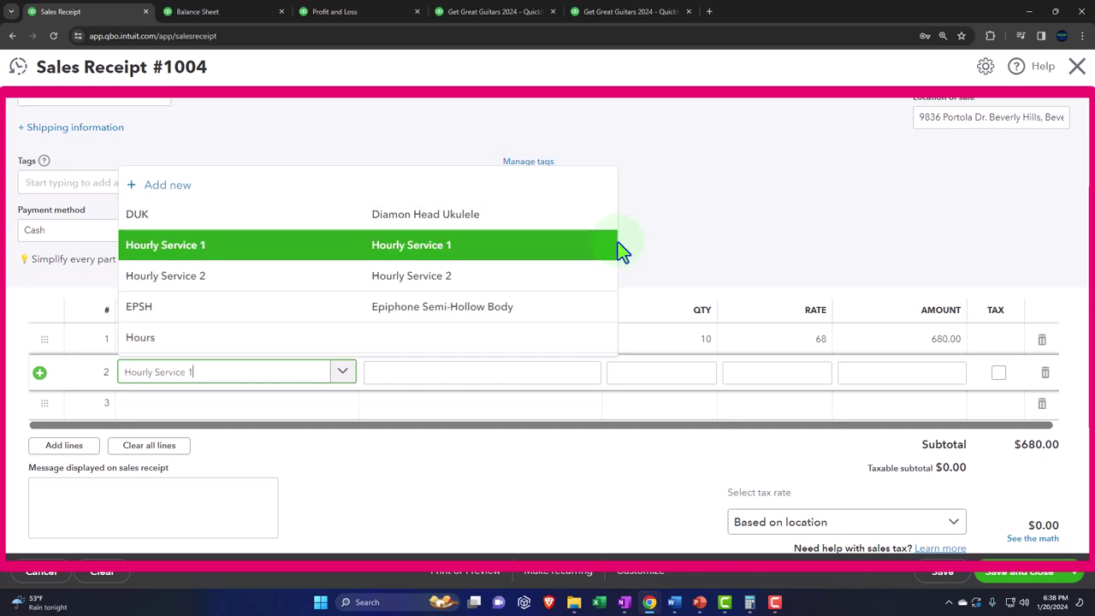
pyautogui.press('Tab')
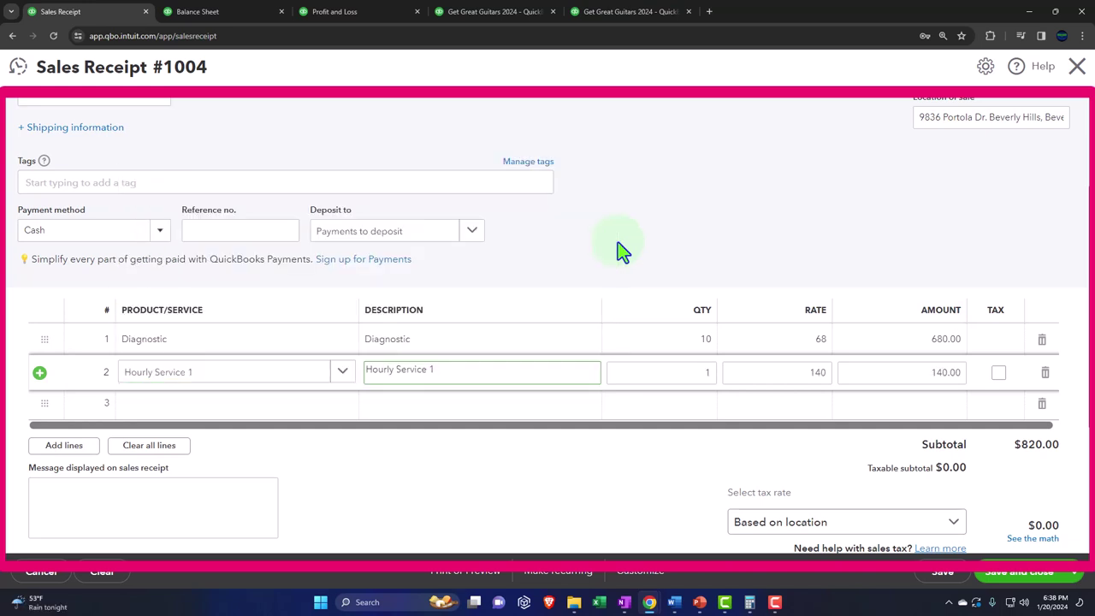
pyautogui.press('Tab')
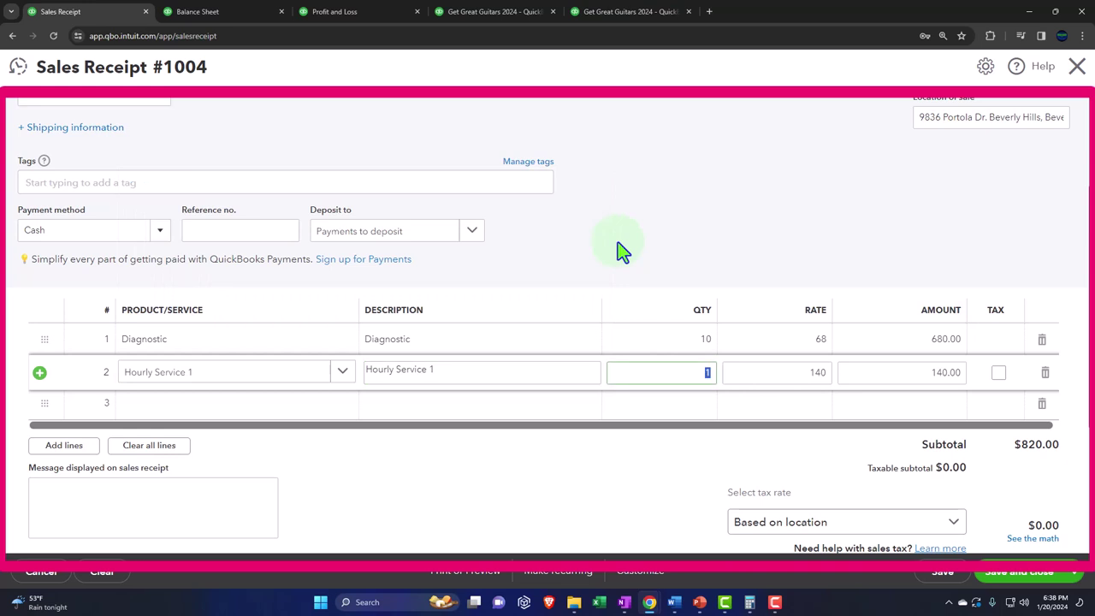
pyautogui.write('15')
pyautogui.press('Tab')
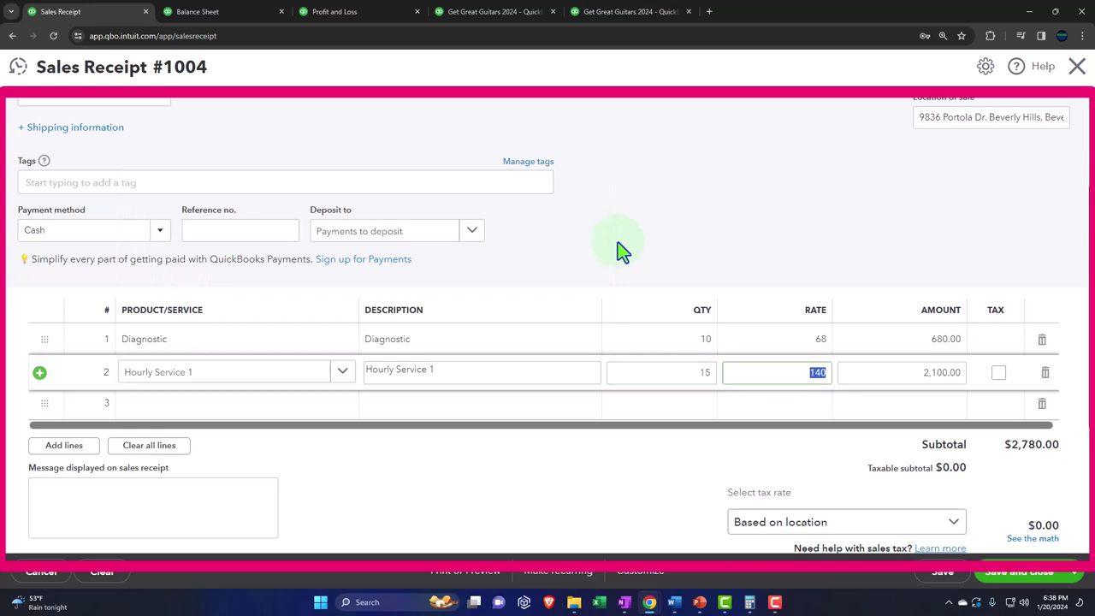
pyautogui.press('Tab')
pyautogui.press('Tab')
pyautogui.press('Tab')
pyautogui.press('Tab')
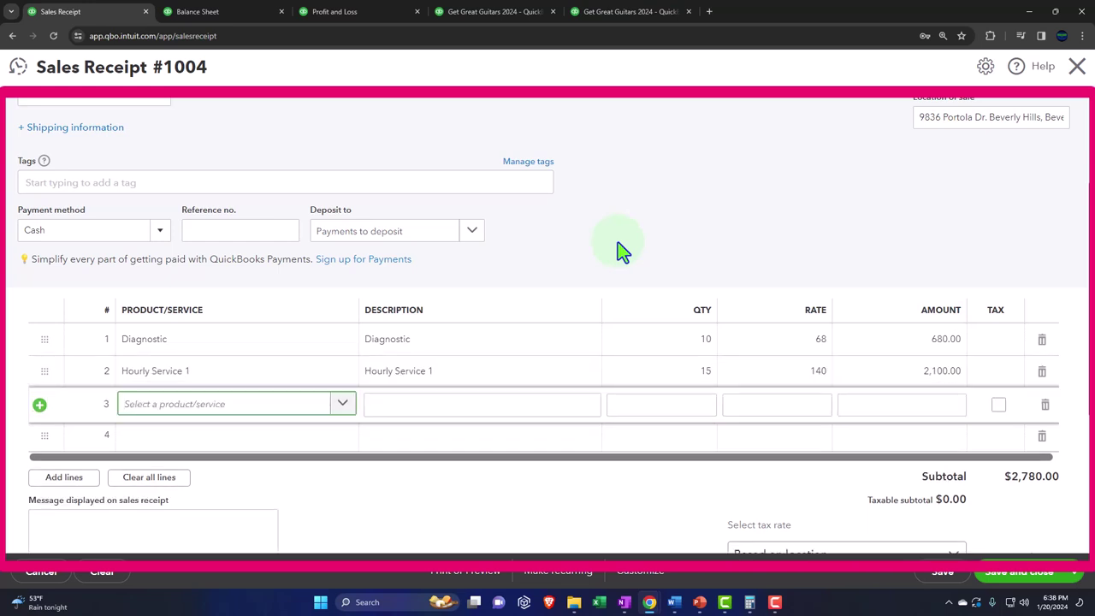
# Step: Fill the third line of the sales receipt with Tunning Support and a quantity of 12, keeping its default rate
pyautogui.write('tu')
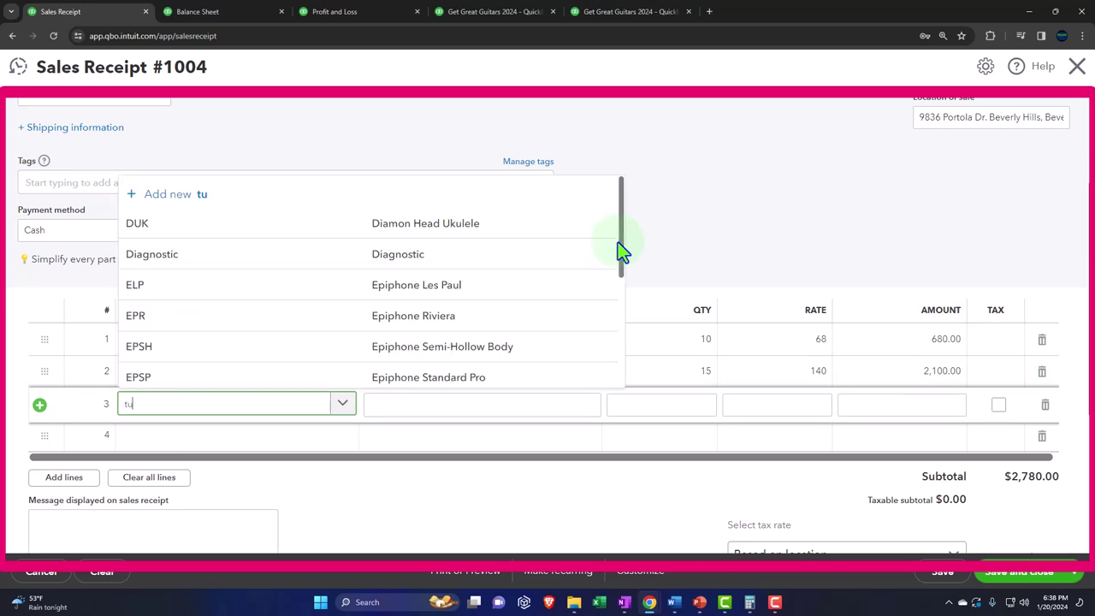
pyautogui.press('Down')
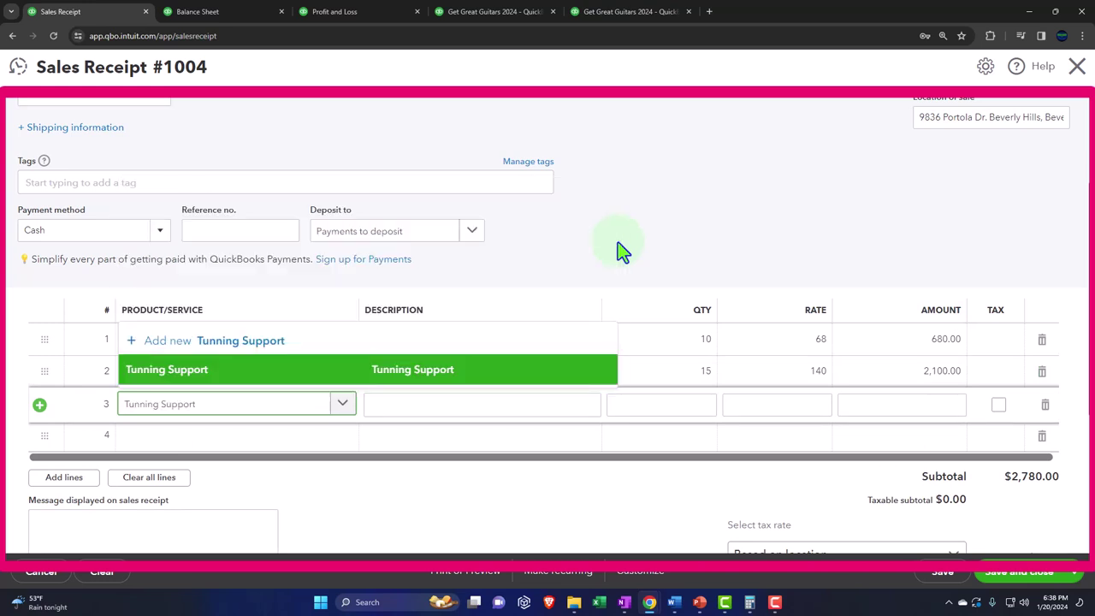
pyautogui.press('Return')
pyautogui.press('Tab')
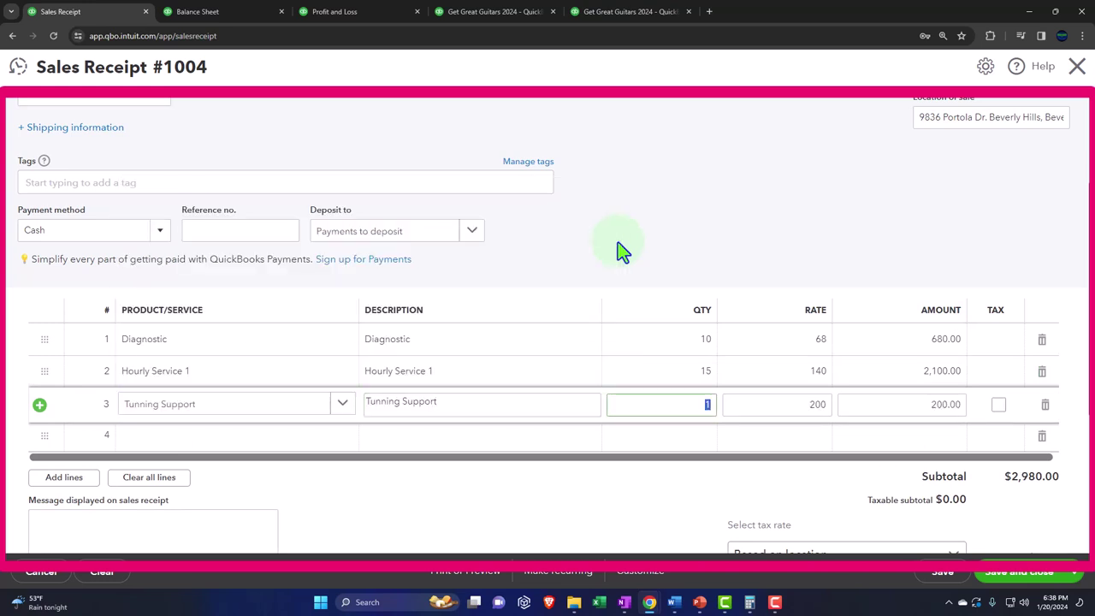
pyautogui.write('12')
pyautogui.press('Tab')
pyautogui.press('Tab')
pyautogui.press('Tab')
pyautogui.press('Tab')
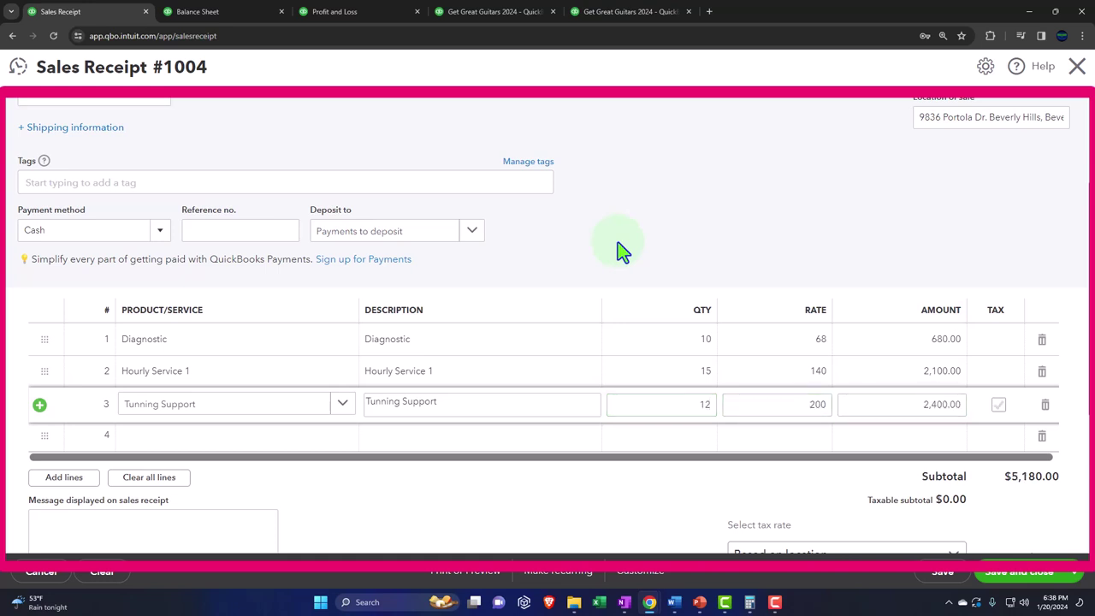
pyautogui.press('Tab')
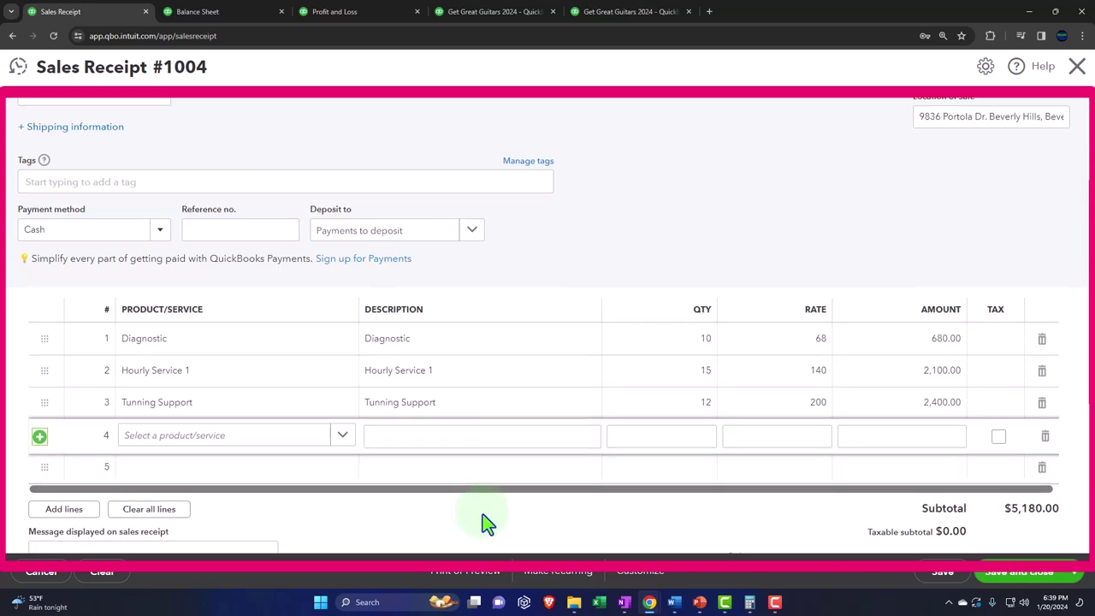
# Step: Review the sales receipt's lines, tax and totals, then save and close the receipt
pyautogui.scroll(-1, 482, 521)
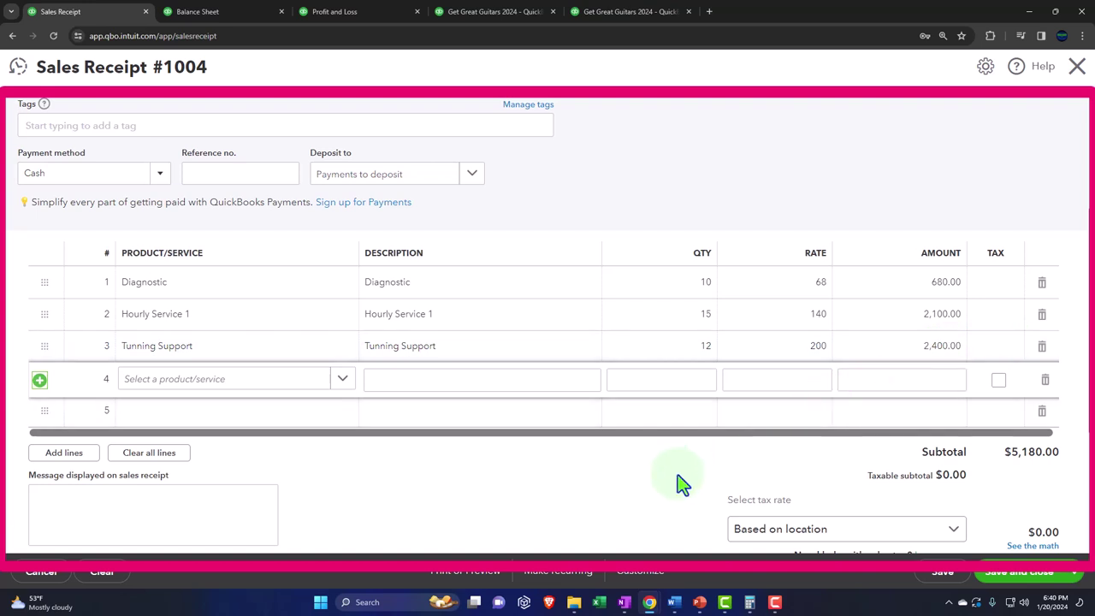
pyautogui.scroll(-1, 676, 483)
pyautogui.scroll(-1, 670, 478)
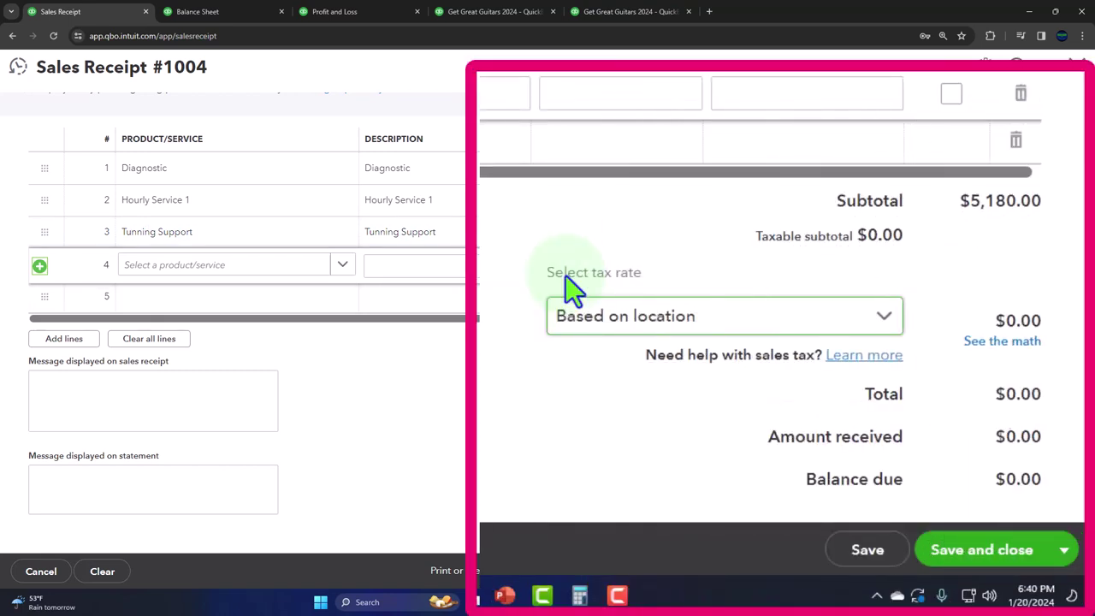
pyautogui.scroll(-1, 565, 275)
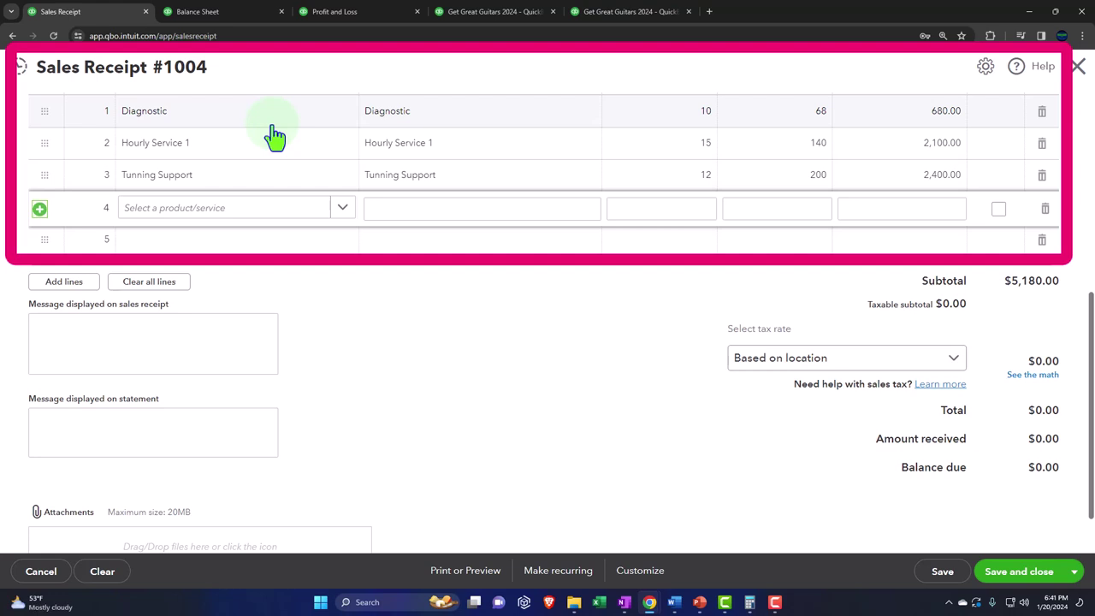
pyautogui.scroll(-1, 528, 442)
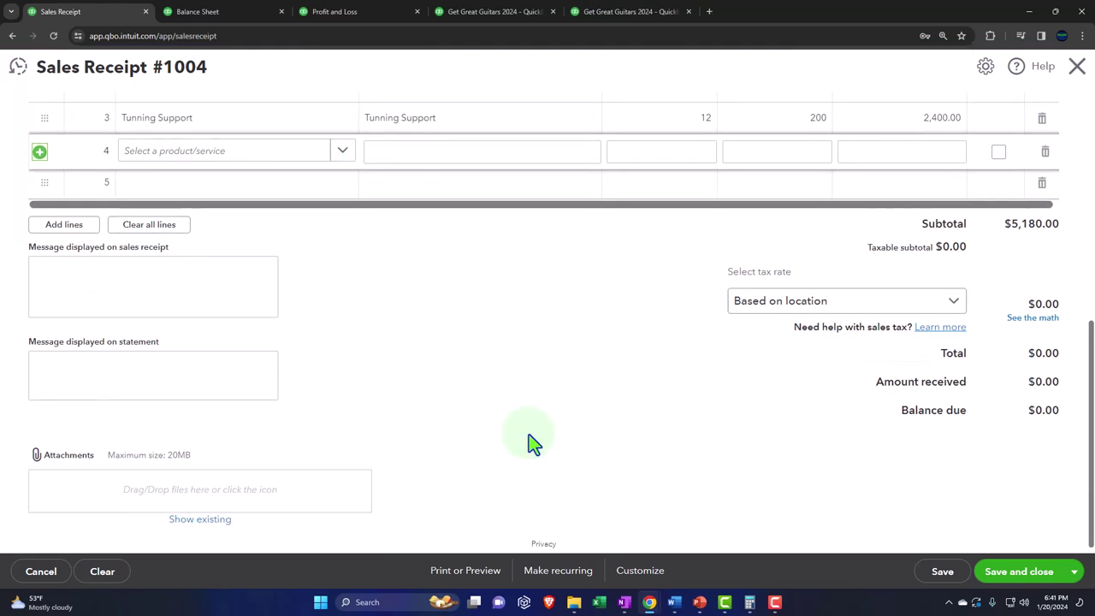
pyautogui.click(1012, 582)
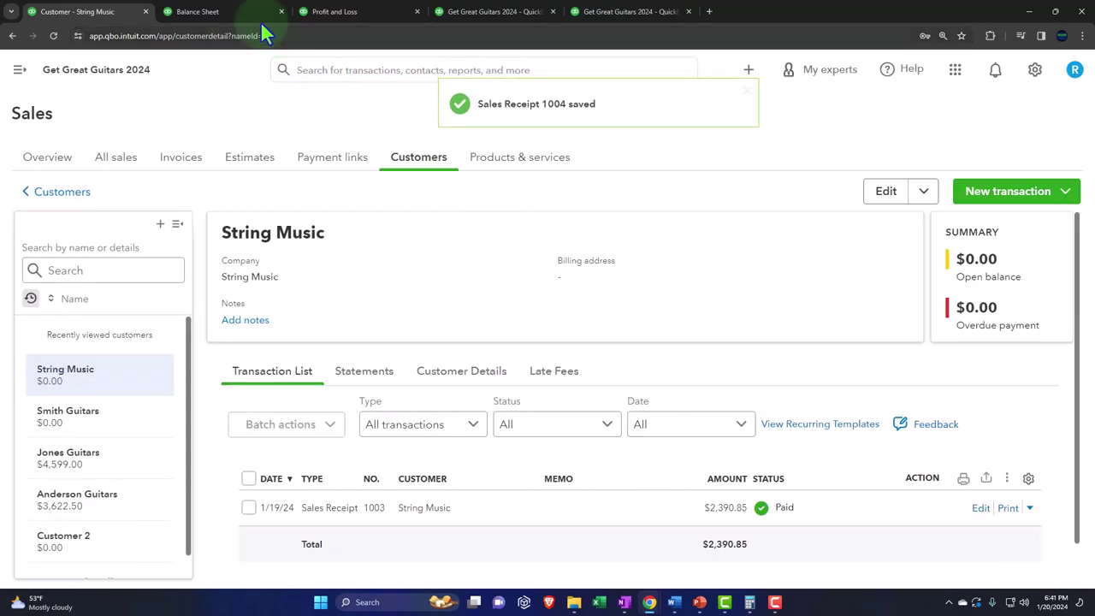
# Step: Rerun the January 2024 Balance Sheet, examine the transactions behind Payments to deposit, and return to the report
pyautogui.click(244, 13)
pyautogui.scroll(4, 261, 169)
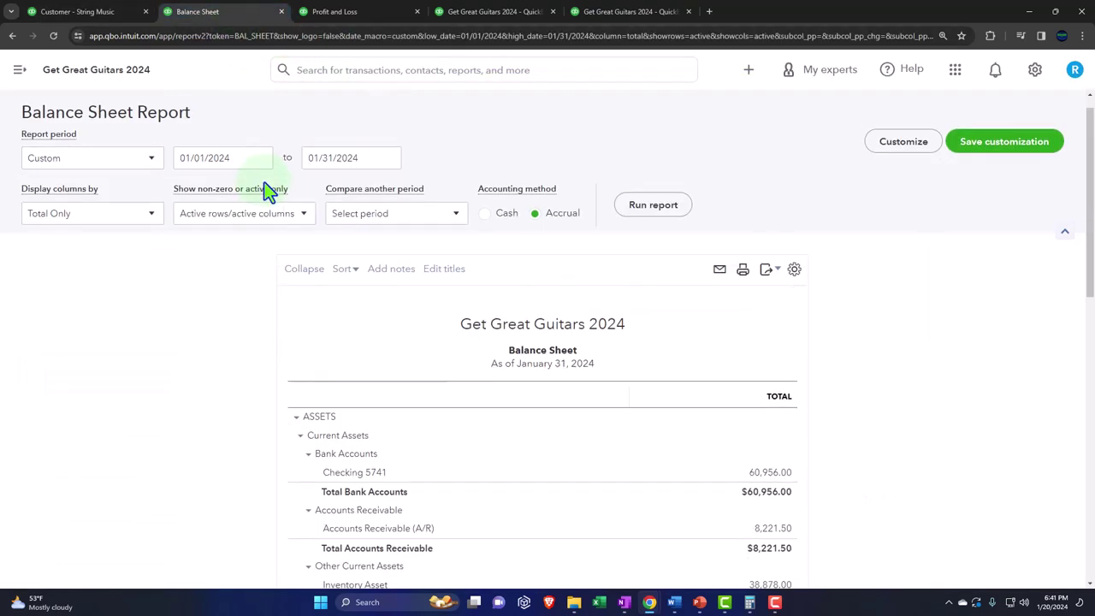
pyautogui.click(685, 212)
pyautogui.scroll(-3, 633, 283)
pyautogui.hotkey('ctrl', '+')
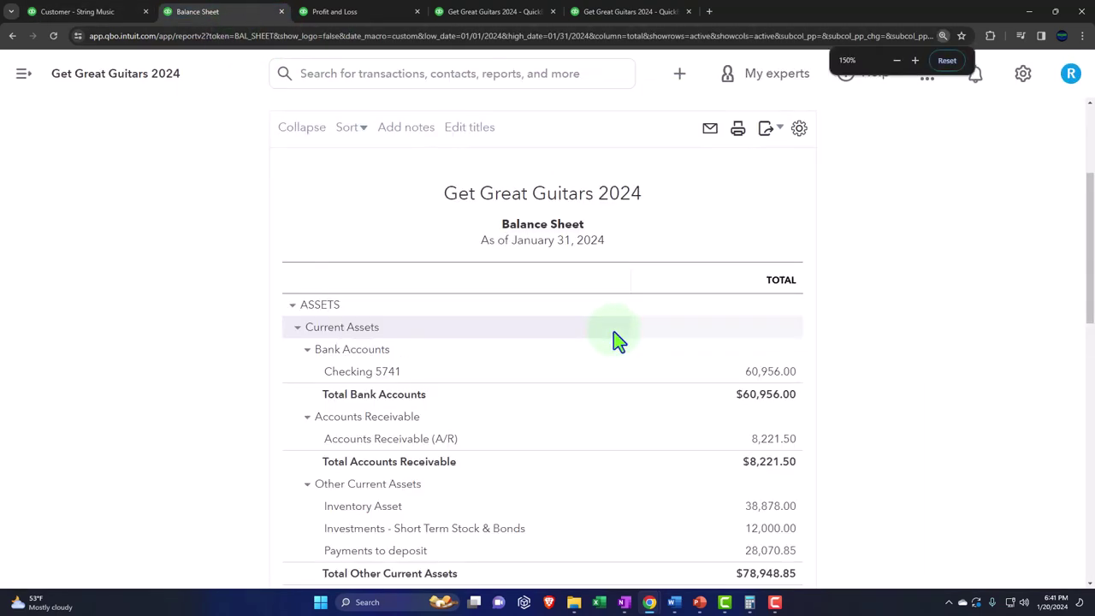
pyautogui.click(758, 438)
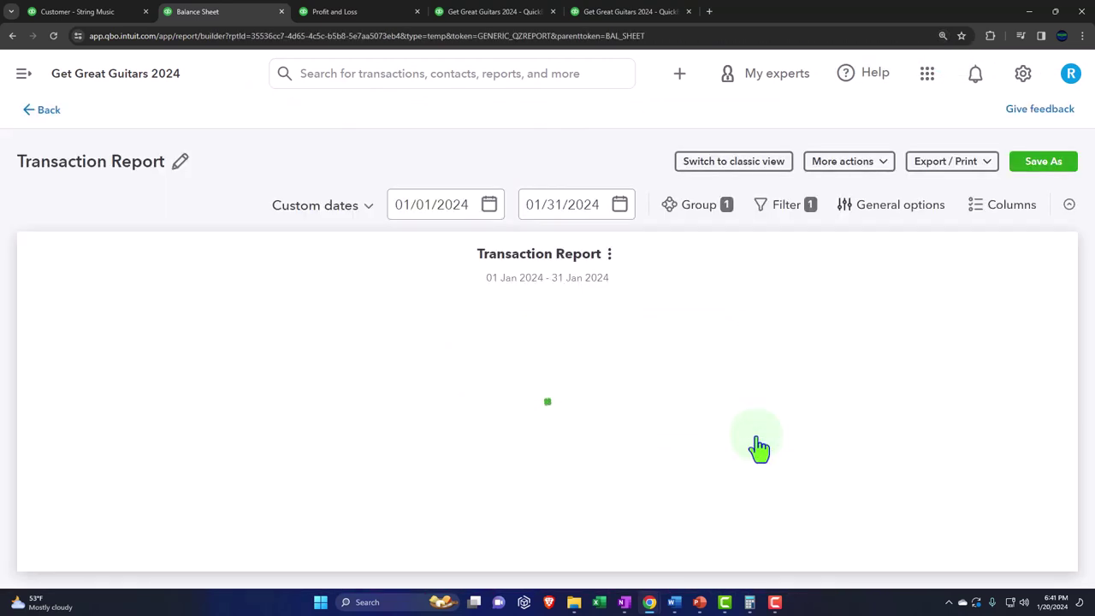
pyautogui.hotkey('ctrl', '-')
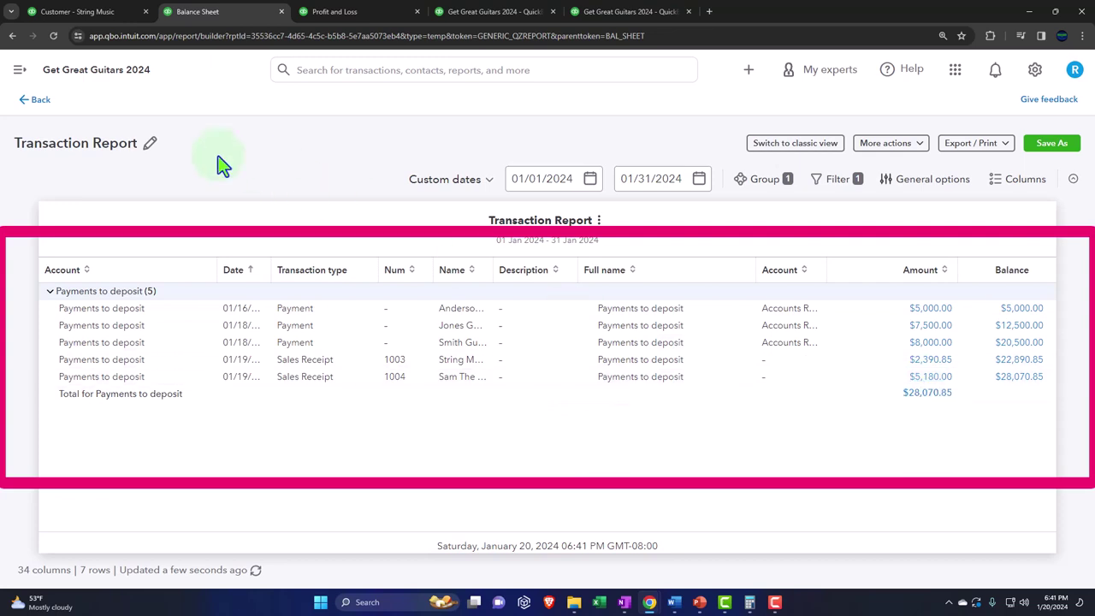
pyautogui.click(41, 105)
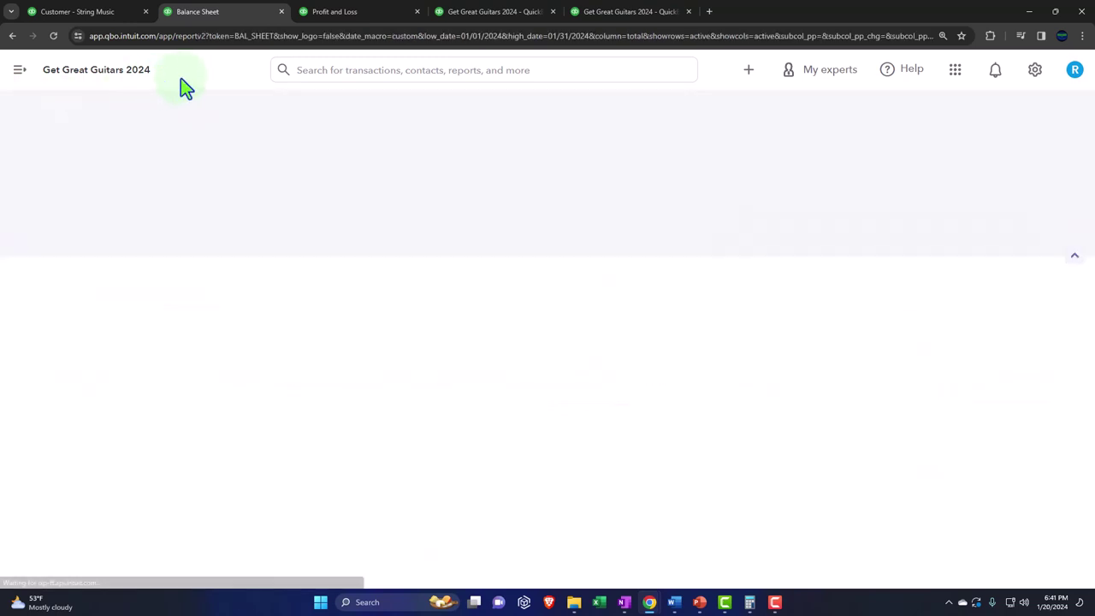
# Step: Rerun the January 2024 Profit and Loss report, examine the transactions behind the Services income, and return to the report
pyautogui.click(348, 12)
pyautogui.scroll(3, 447, 284)
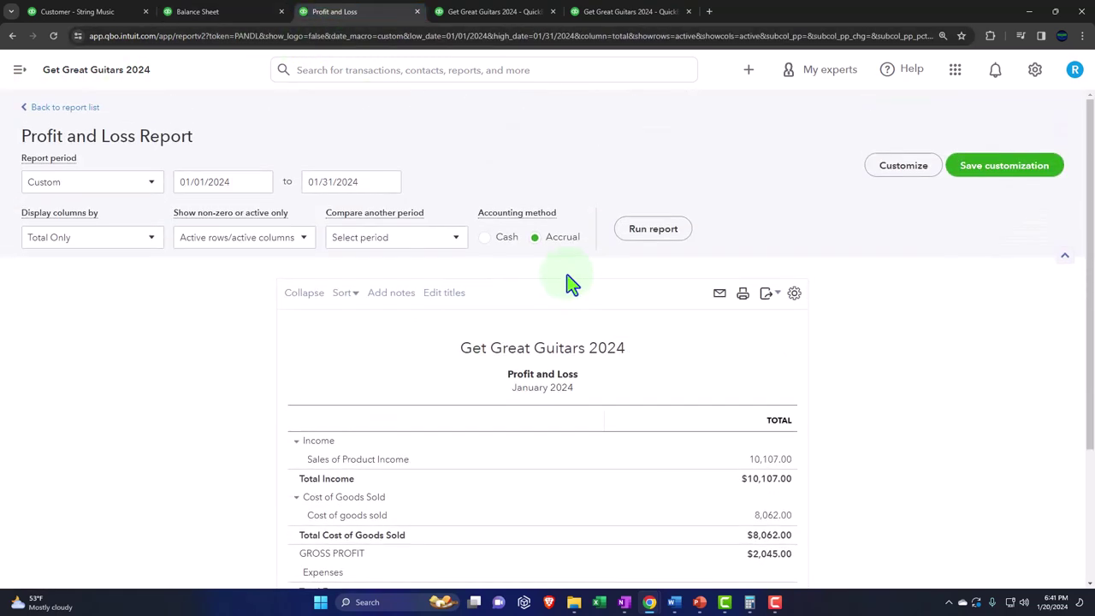
pyautogui.click(656, 245)
pyautogui.scroll(-1, 724, 206)
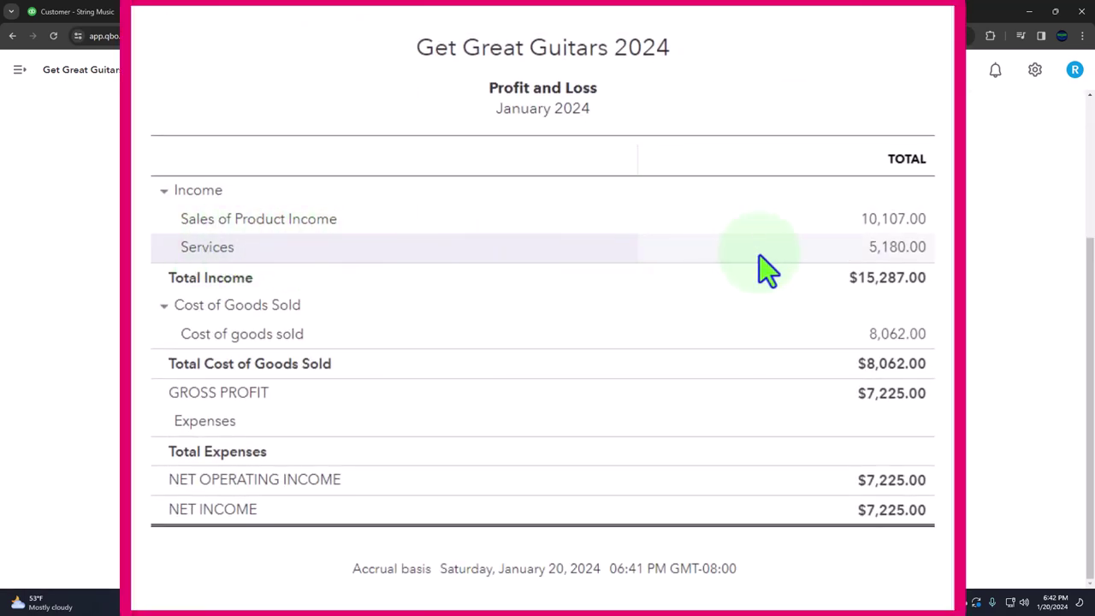
pyautogui.click(891, 257)
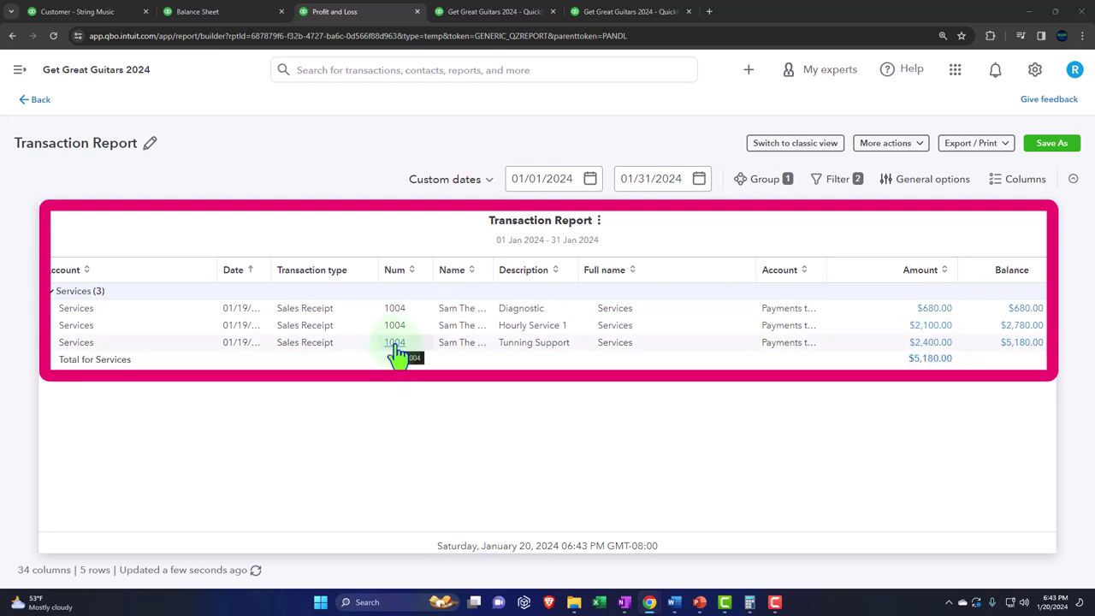
pyautogui.click(38, 101)
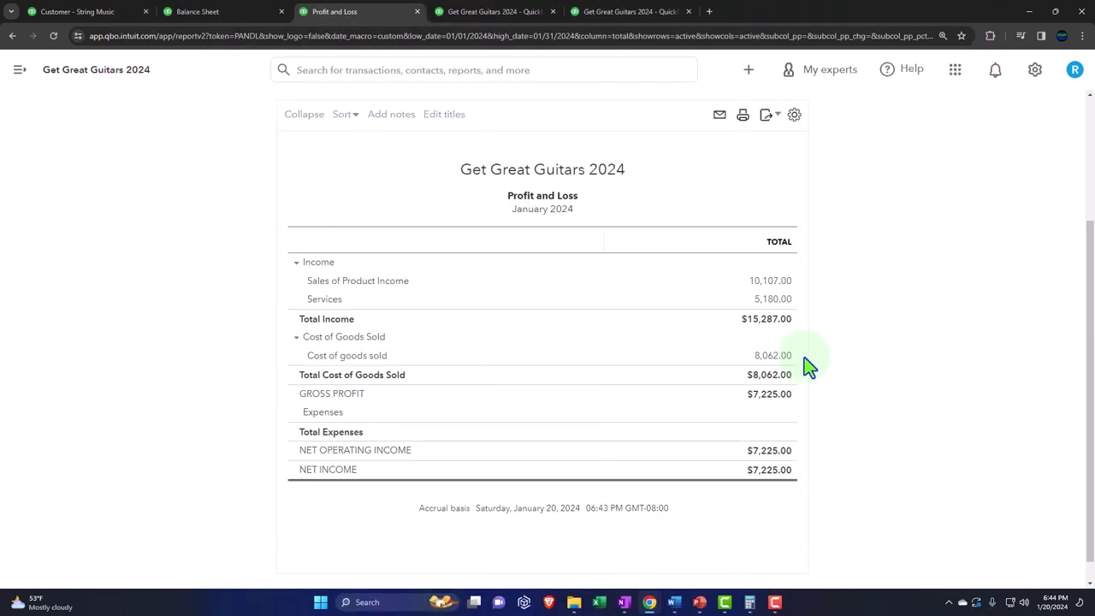
# Step: Return to the sales area and examine the sales receipts in the list of all sales transactions
pyautogui.click(97, 12)
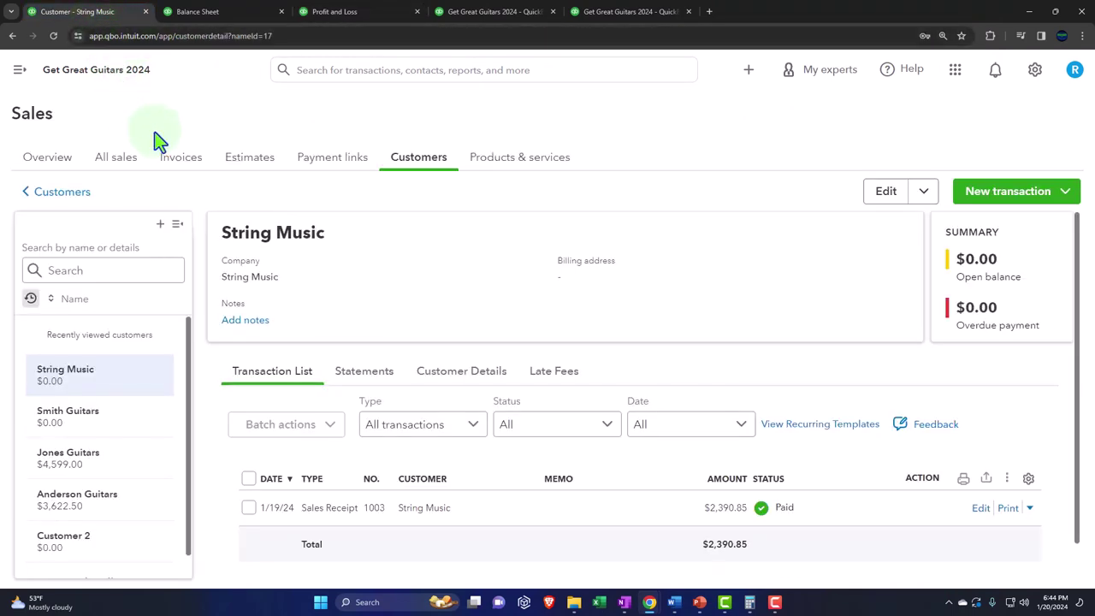
pyautogui.click(19, 69)
pyautogui.click(60, 253)
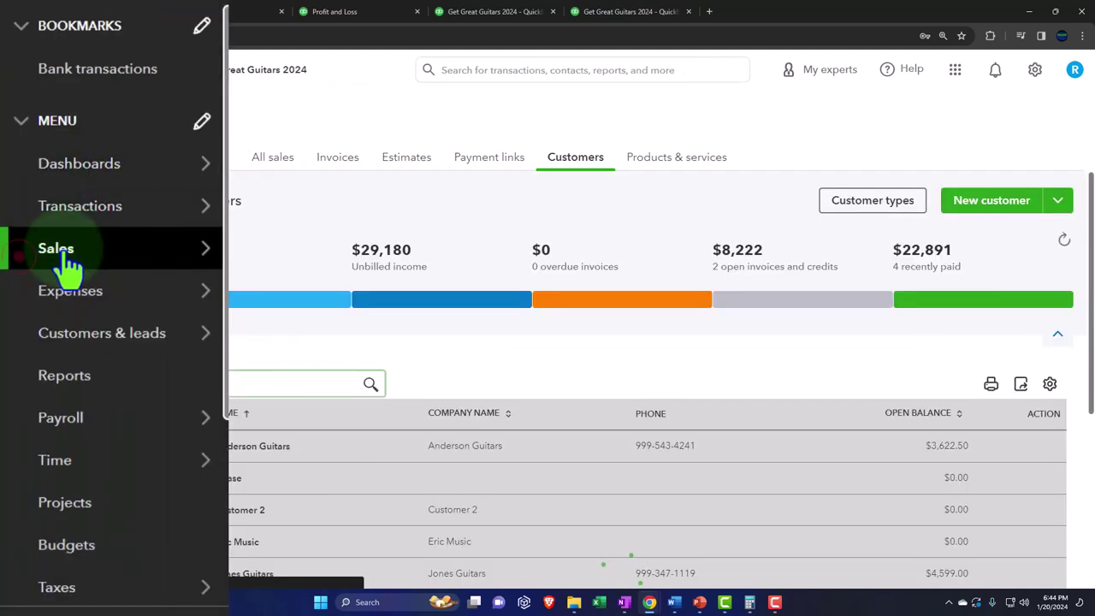
pyautogui.click(272, 169)
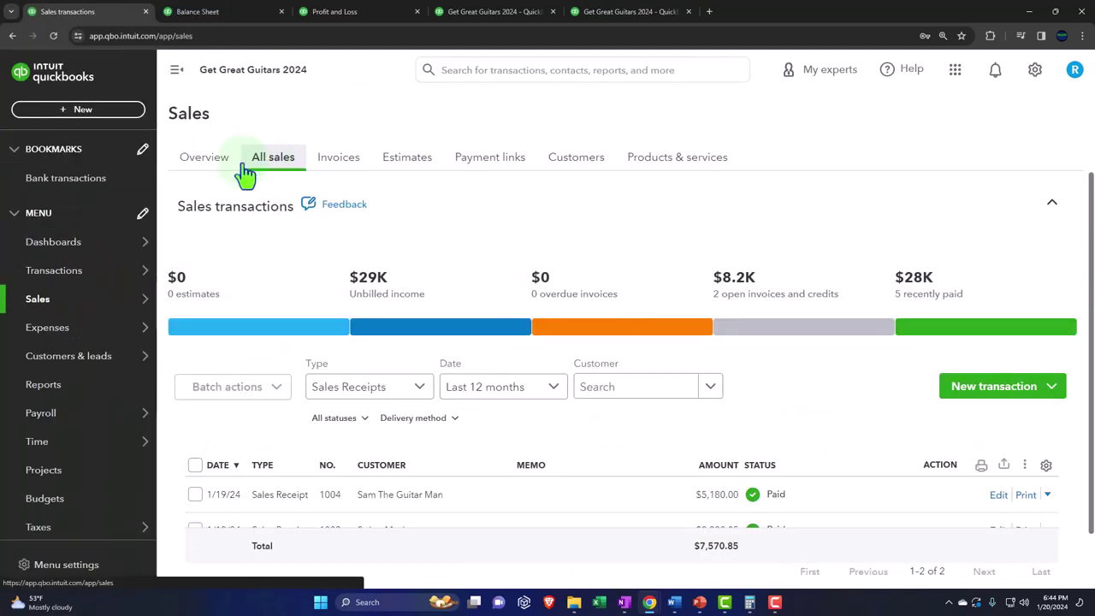
pyautogui.click(176, 70)
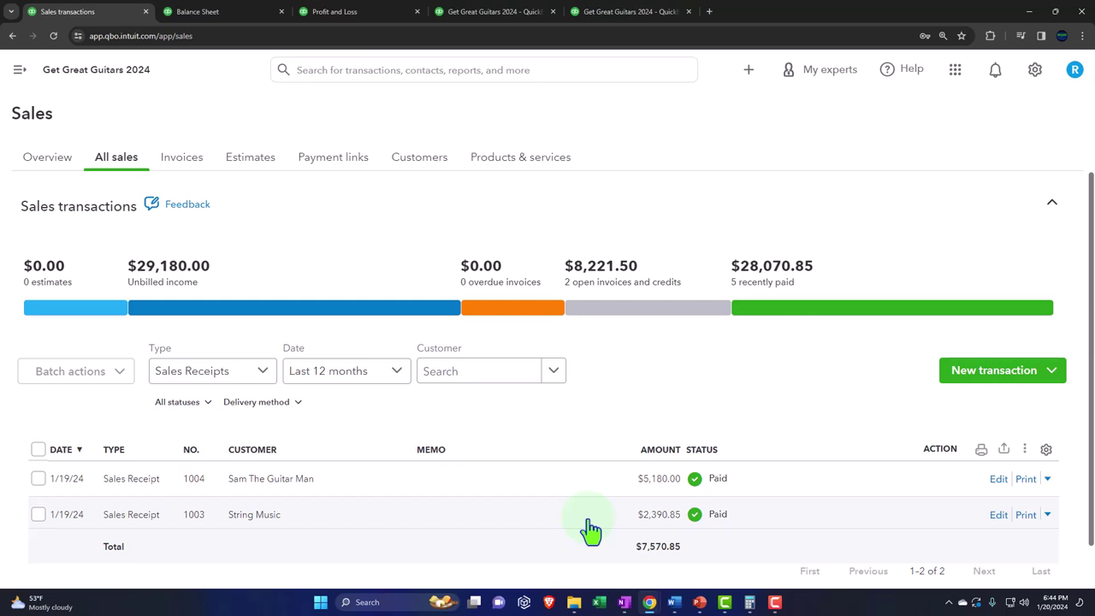
# Step: Filter the customer list to recently paid customers and examine Sam The Guitar Man's transaction list
pyautogui.click(418, 162)
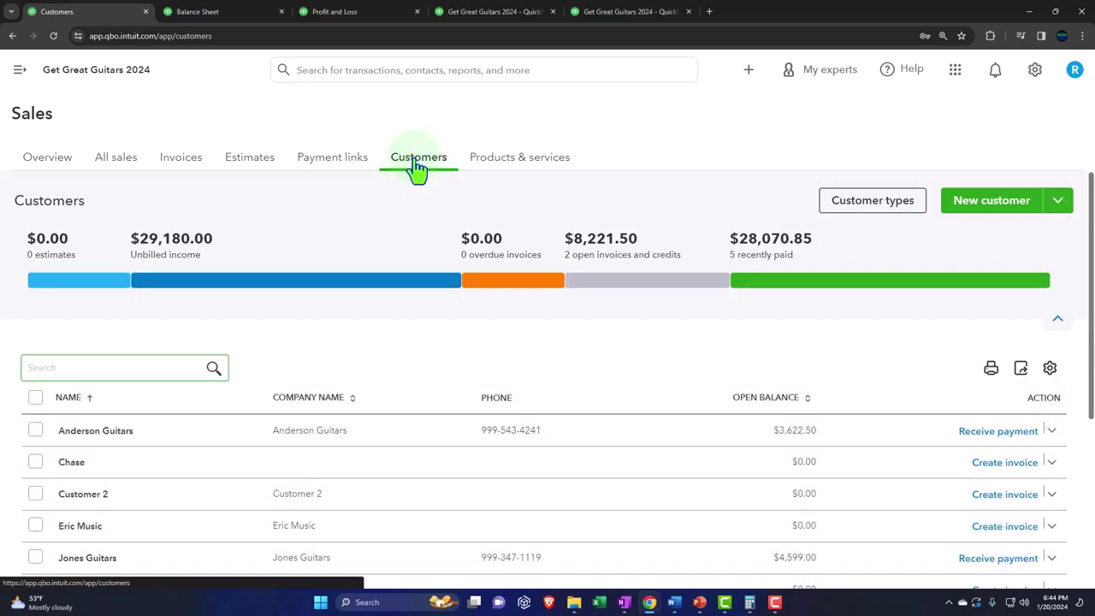
pyautogui.click(788, 282)
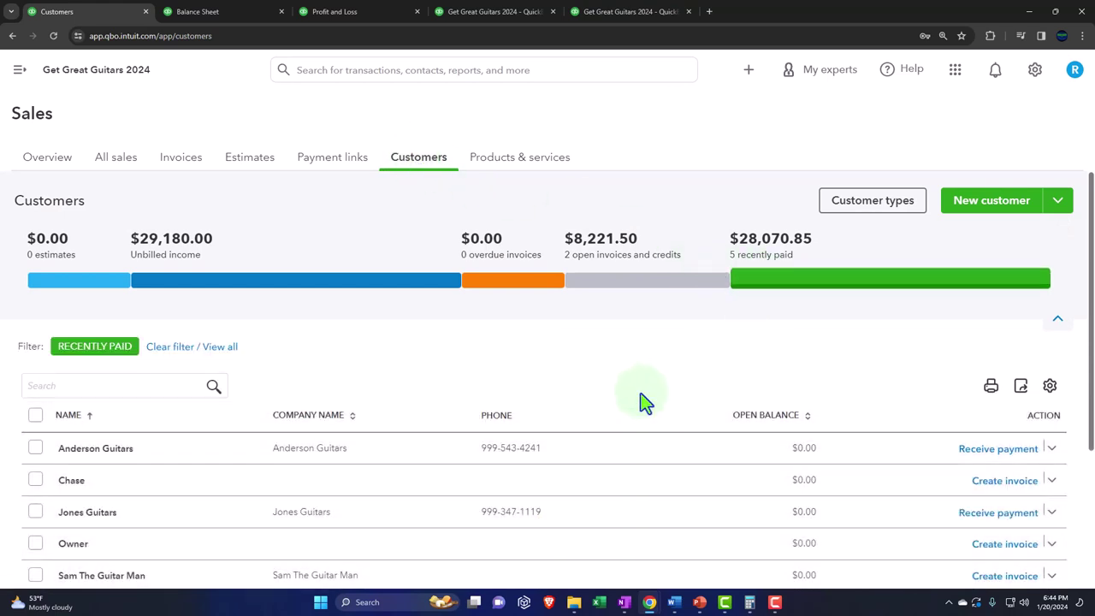
pyautogui.scroll(-2, 642, 394)
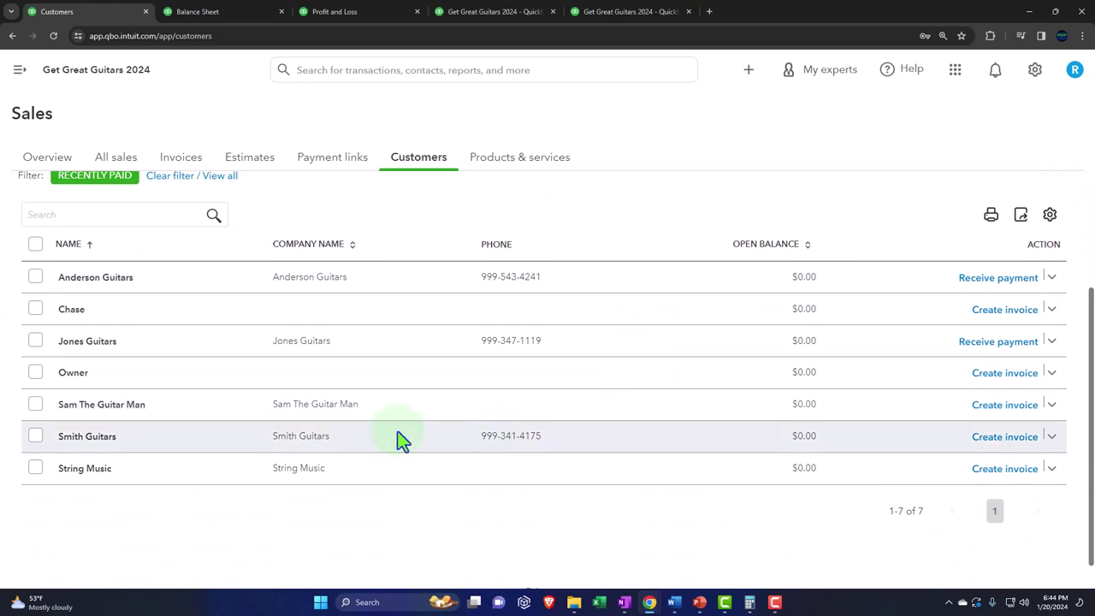
pyautogui.click(147, 407)
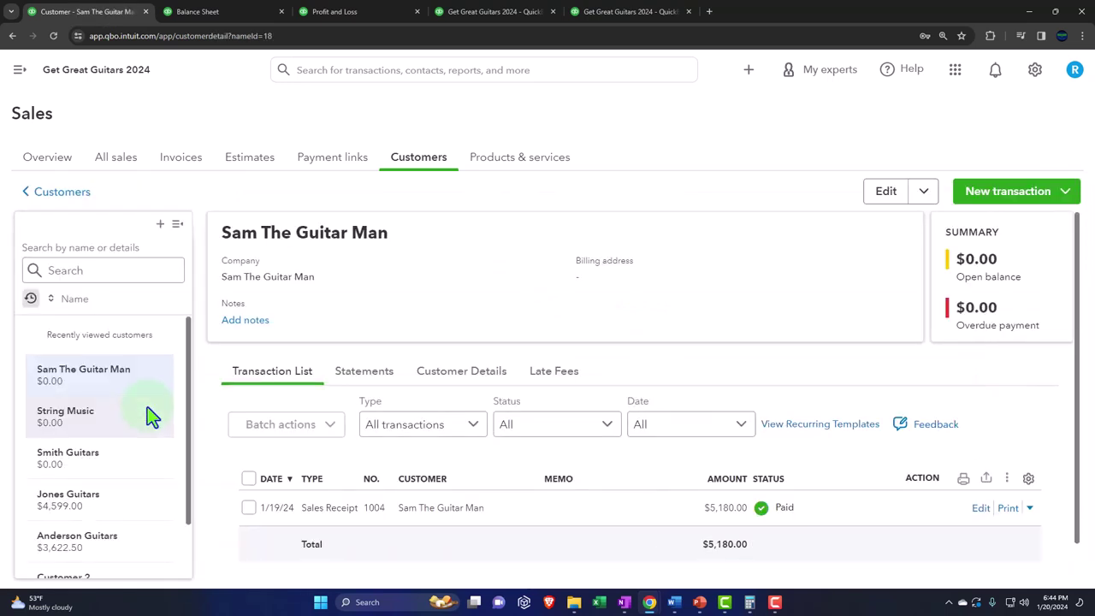
pyautogui.scroll(-1, 501, 423)
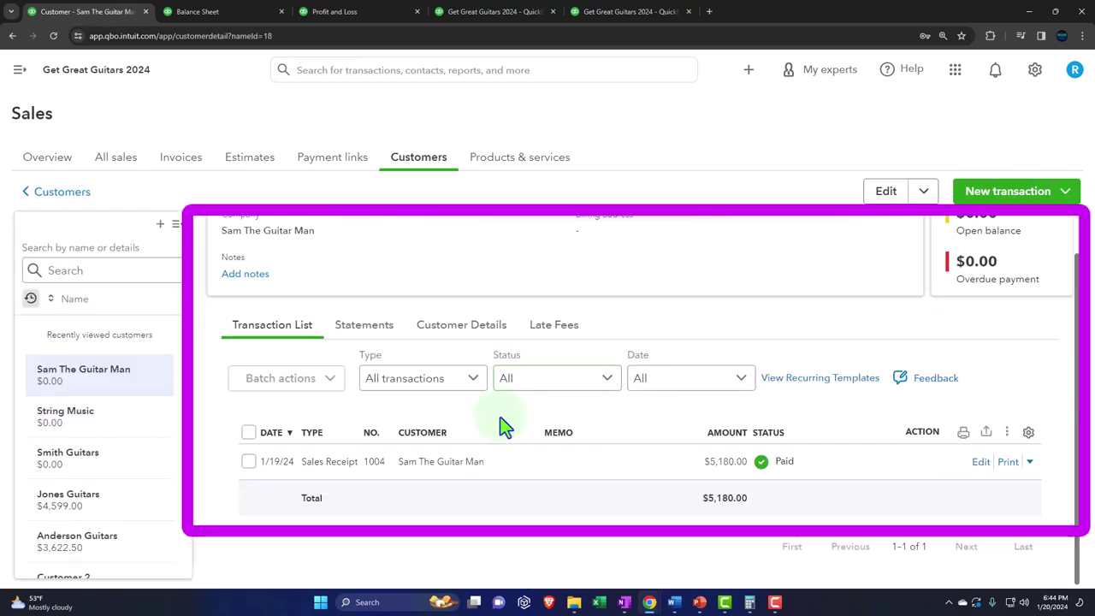
# Step: Examine sales receipt 1004 for Sam The Guitar Man in its preview and in its full form, and return to the customer record
pyautogui.click(463, 469)
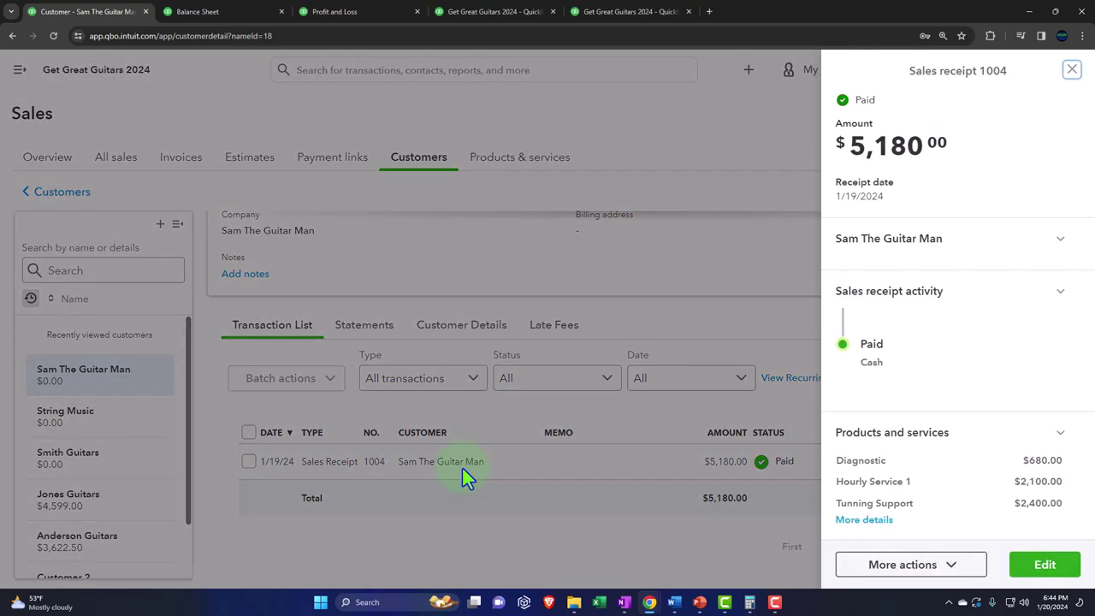
pyautogui.click(1073, 69)
pyautogui.click(981, 464)
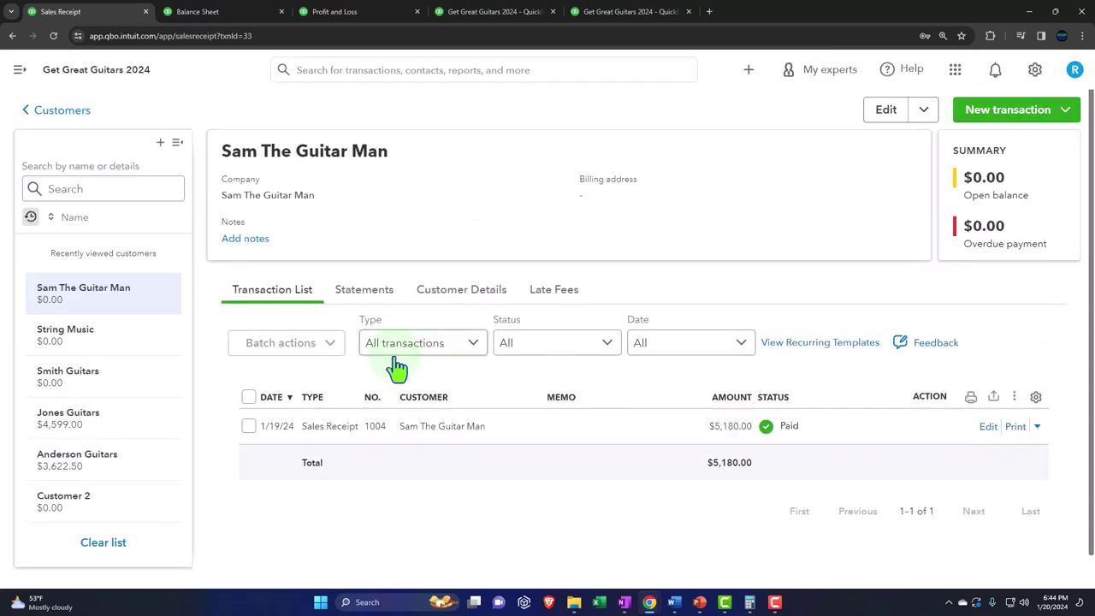
pyautogui.scroll(-4, 660, 317)
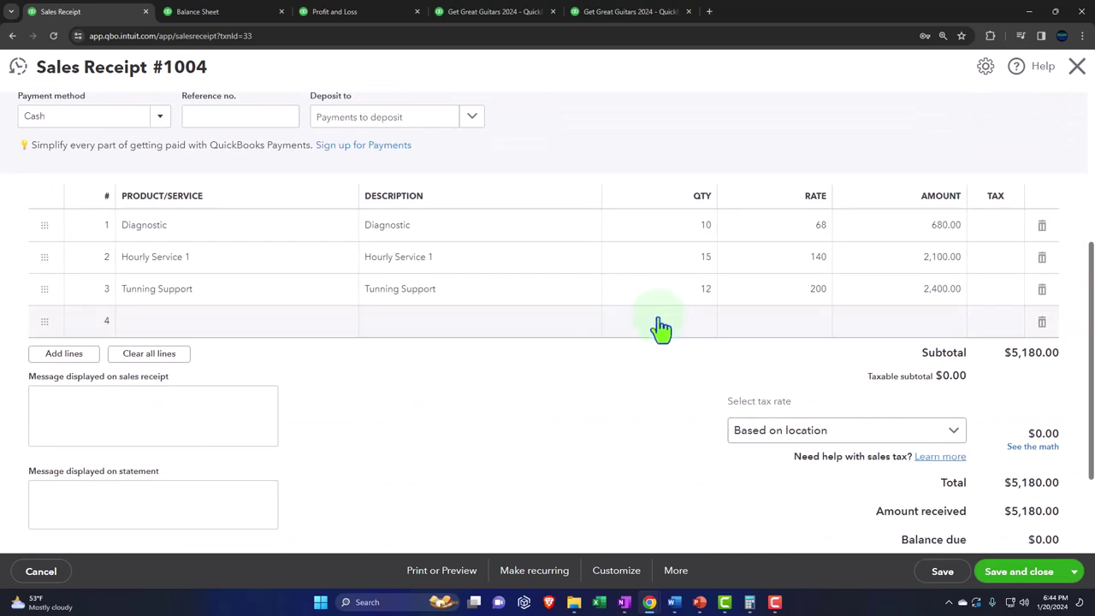
pyautogui.scroll(-2, 651, 367)
pyautogui.scroll(4, 661, 366)
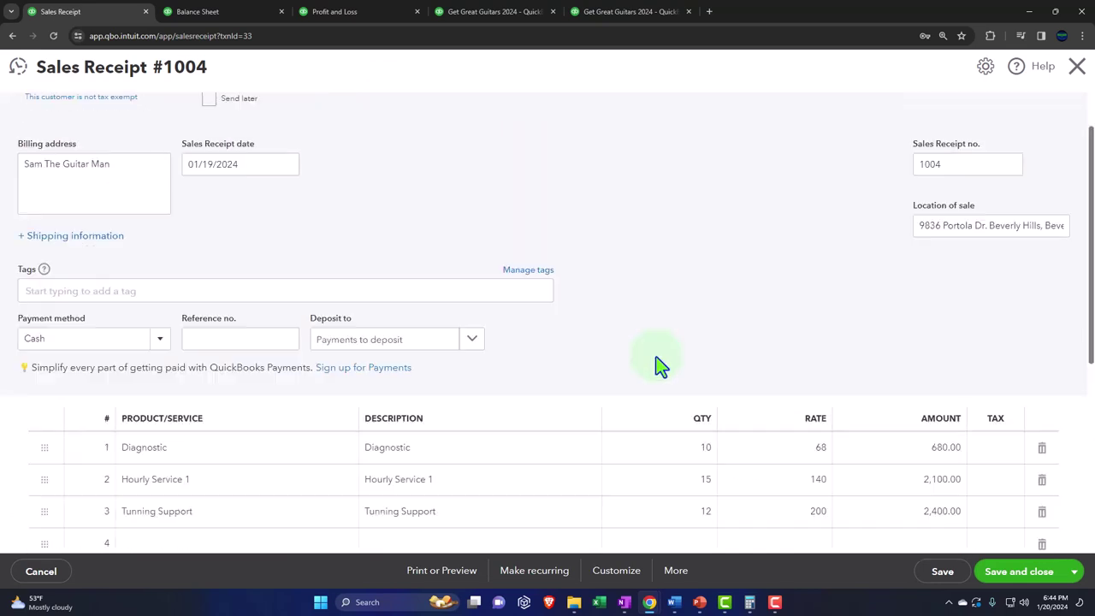
pyautogui.click(1075, 67)
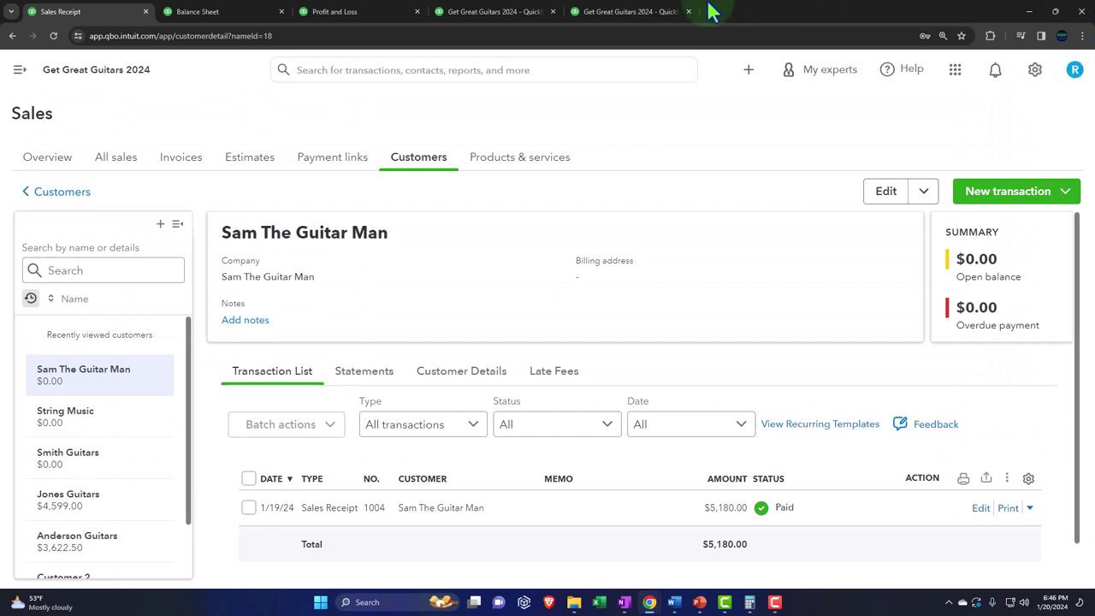
# Step: Return to the January 2024 Balance Sheet and examine the current assets, including Payments to deposit
pyautogui.click(224, 11)
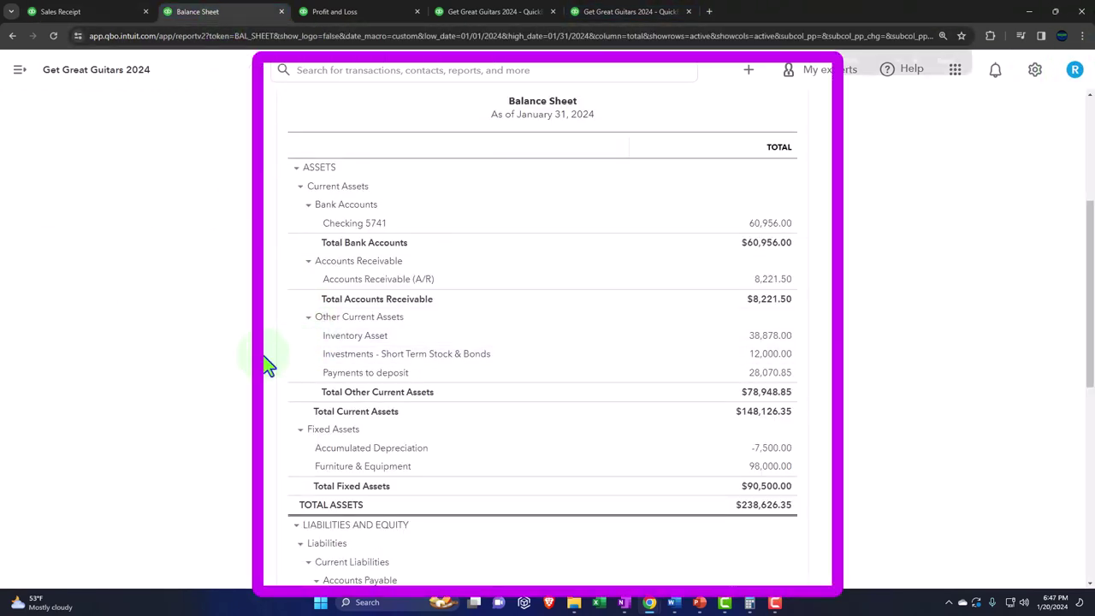
pyautogui.hotkey('ctrl', '+')
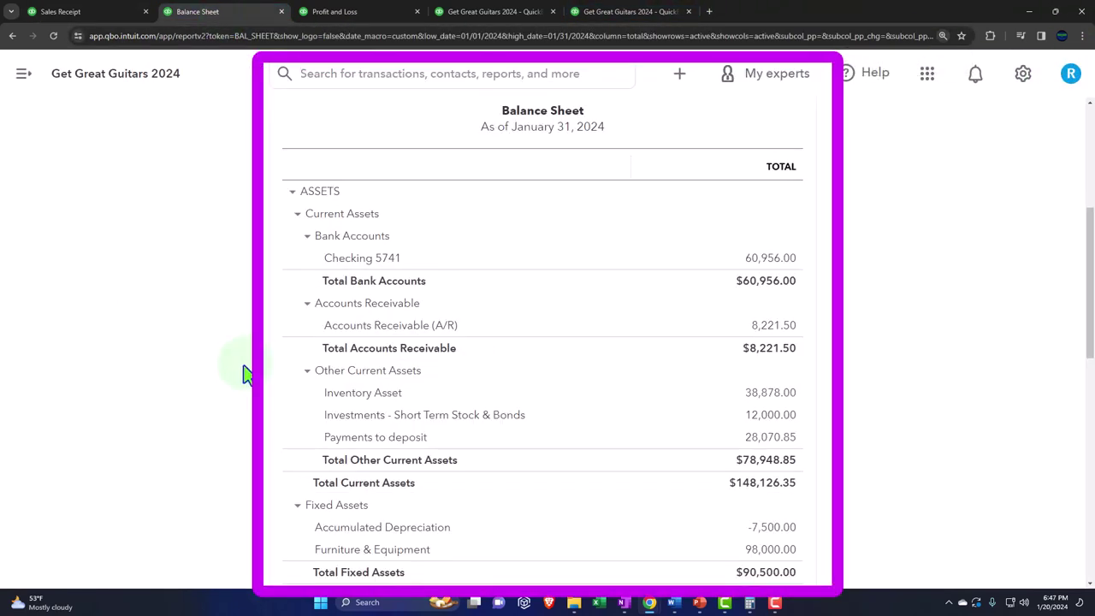
pyautogui.scroll(-1, 244, 374)
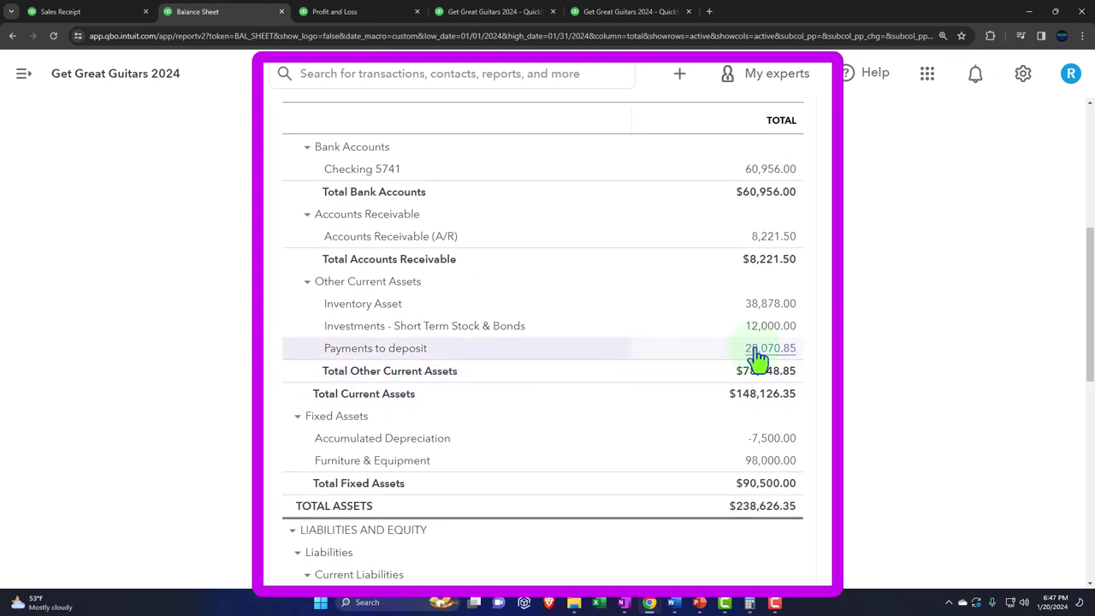
pyautogui.scroll(-1, 758, 358)
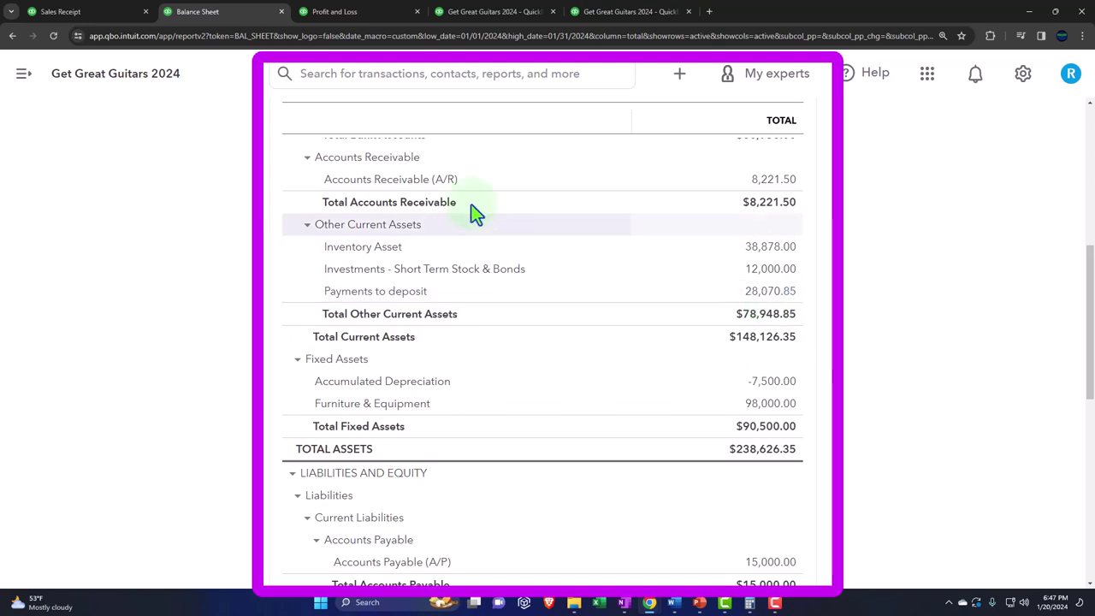
# Step: Open a new bank deposit form, examine the payments available for deposit, and close it without saving
pyautogui.click(104, 20)
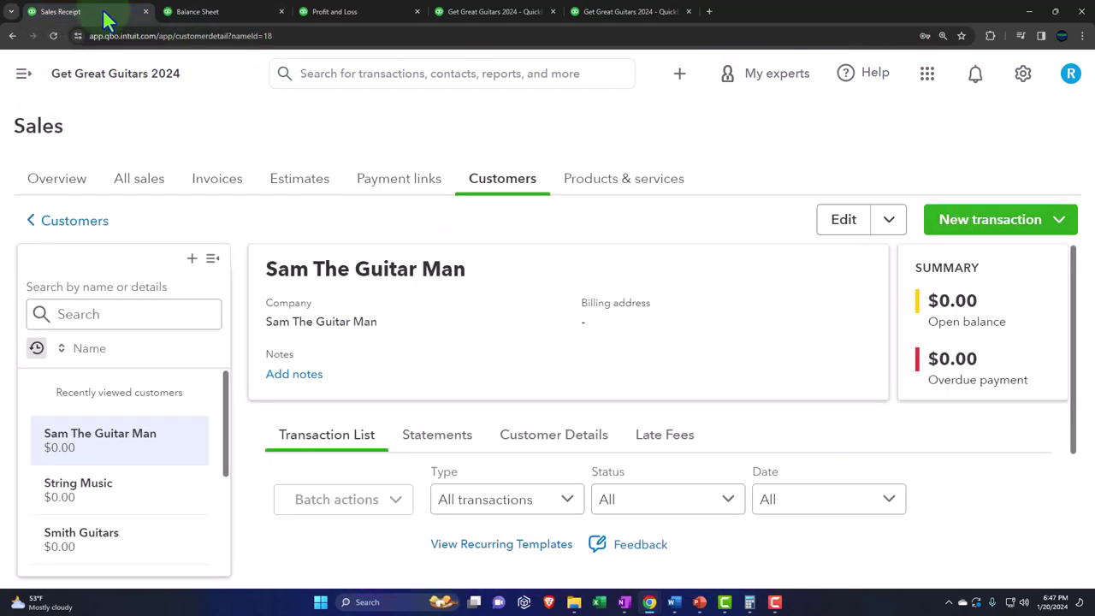
pyautogui.click(695, 76)
pyautogui.click(603, 178)
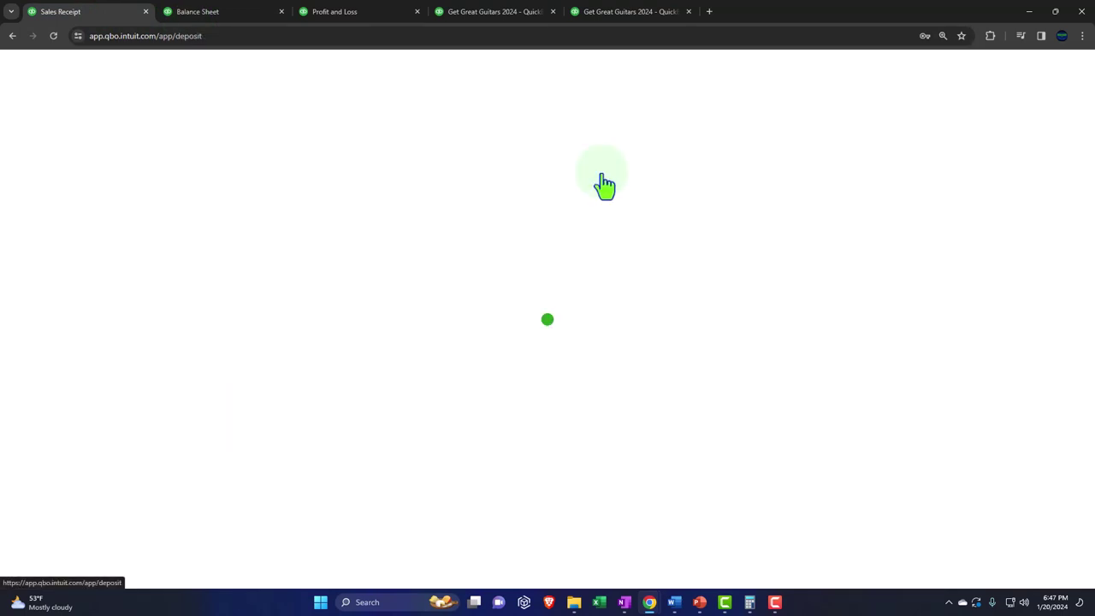
pyautogui.scroll(-1, 446, 424)
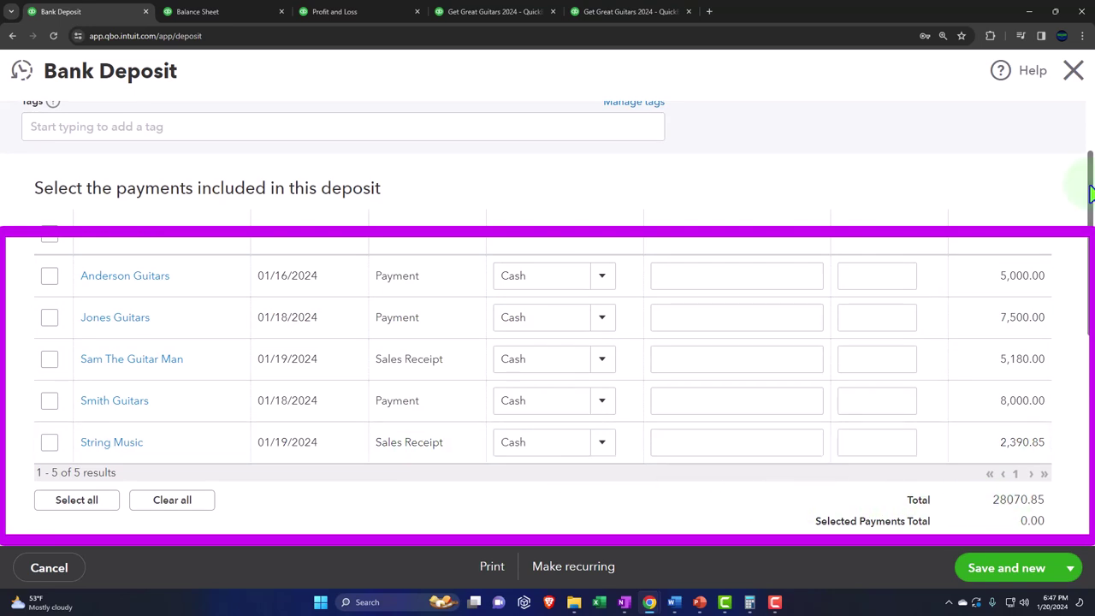
pyautogui.click(1075, 85)
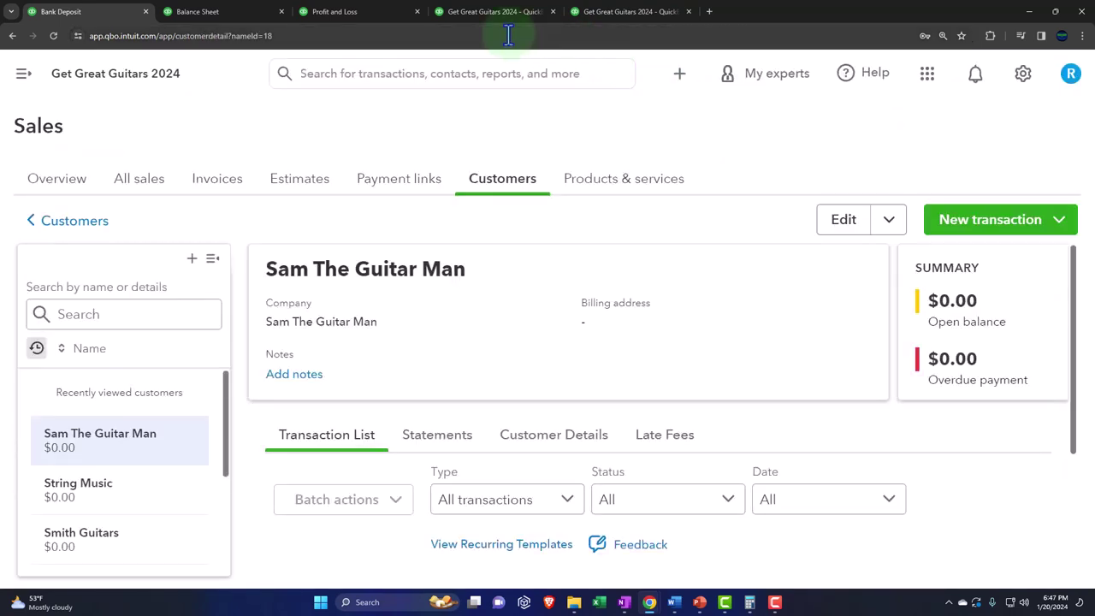
# Step: Return to the Balance Sheet and examine the liabilities and equity sections
pyautogui.click(198, 14)
pyautogui.scroll(-3, 257, 245)
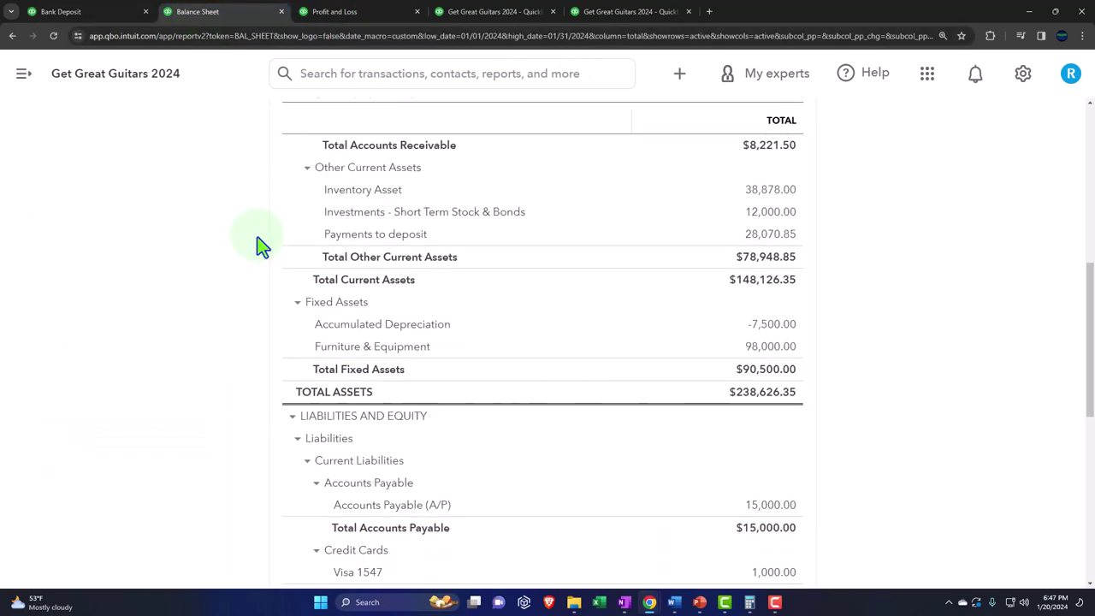
pyautogui.scroll(-4, 261, 246)
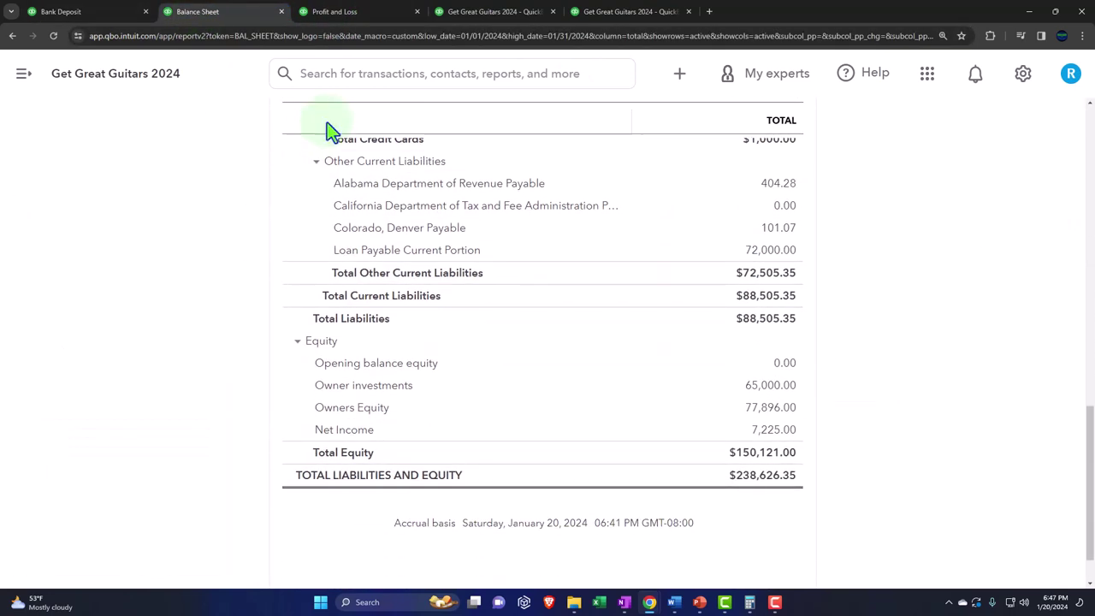
# Step: Switch to the January 2024 Profit and Loss report and examine income, cost of goods sold and net income
pyautogui.click(352, 12)
pyautogui.scroll(1, 531, 167)
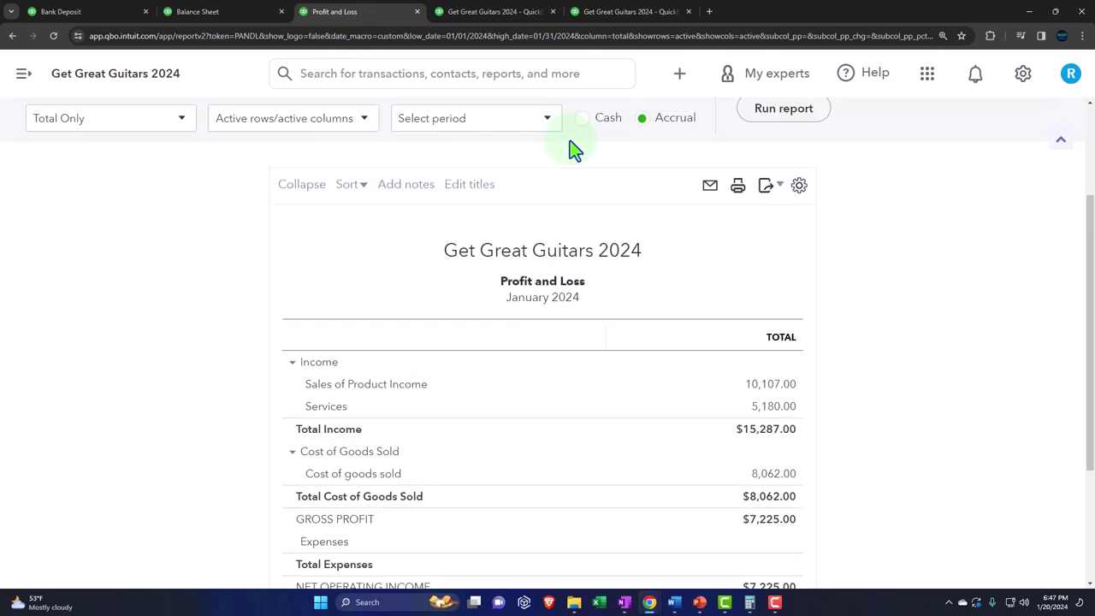
pyautogui.scroll(-1, 282, 262)
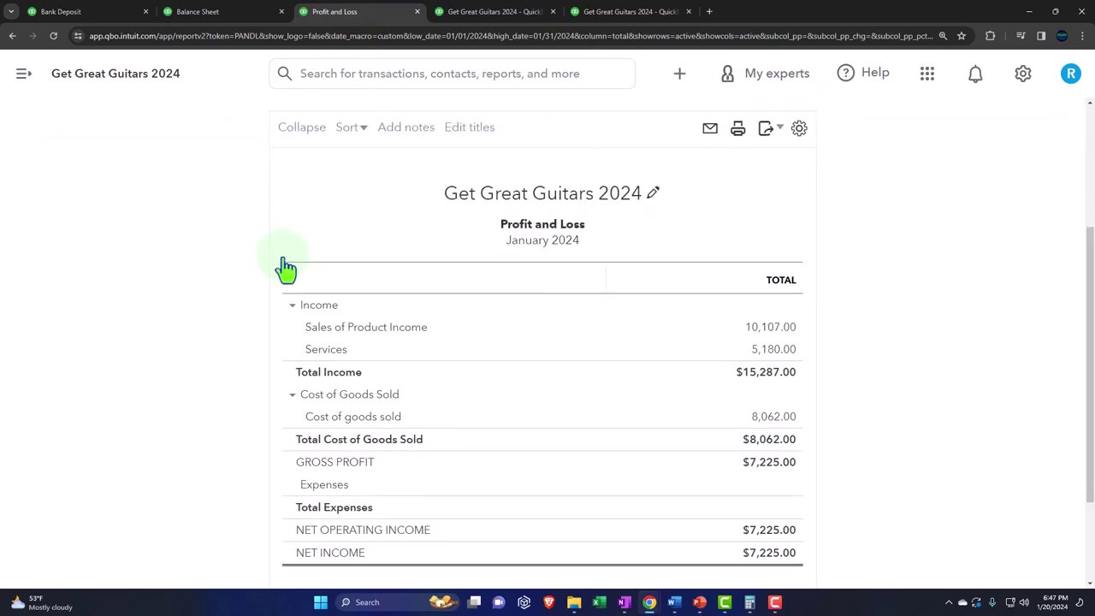
pyautogui.scroll(-1, 687, 530)
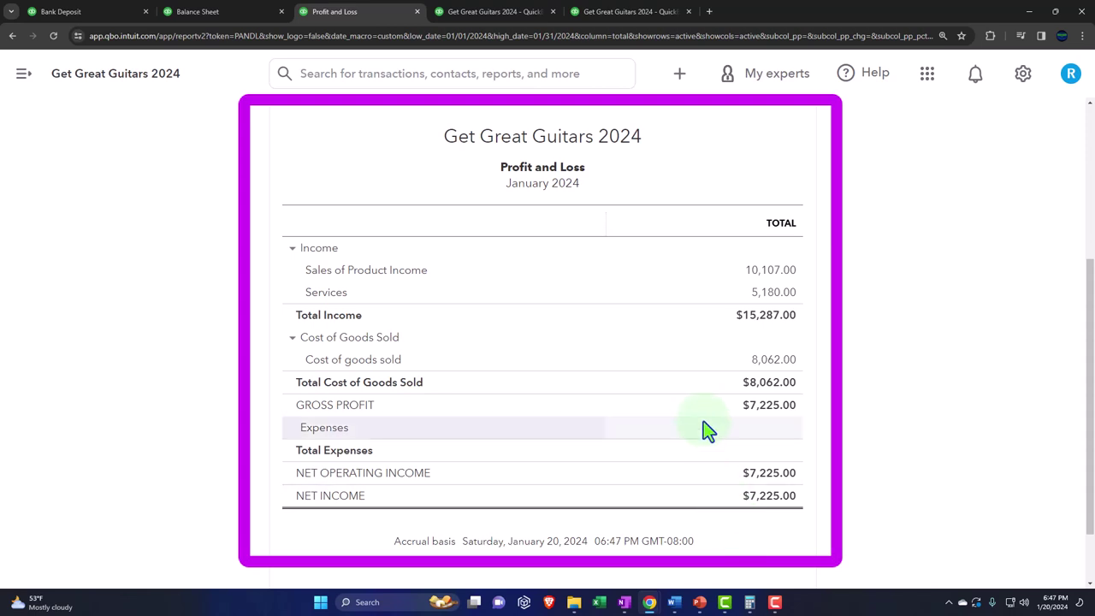
# Step: Switch to the January 31, 2024 Trial Balance and examine the debit and credit balances of every account down to the totals
pyautogui.click(492, 14)
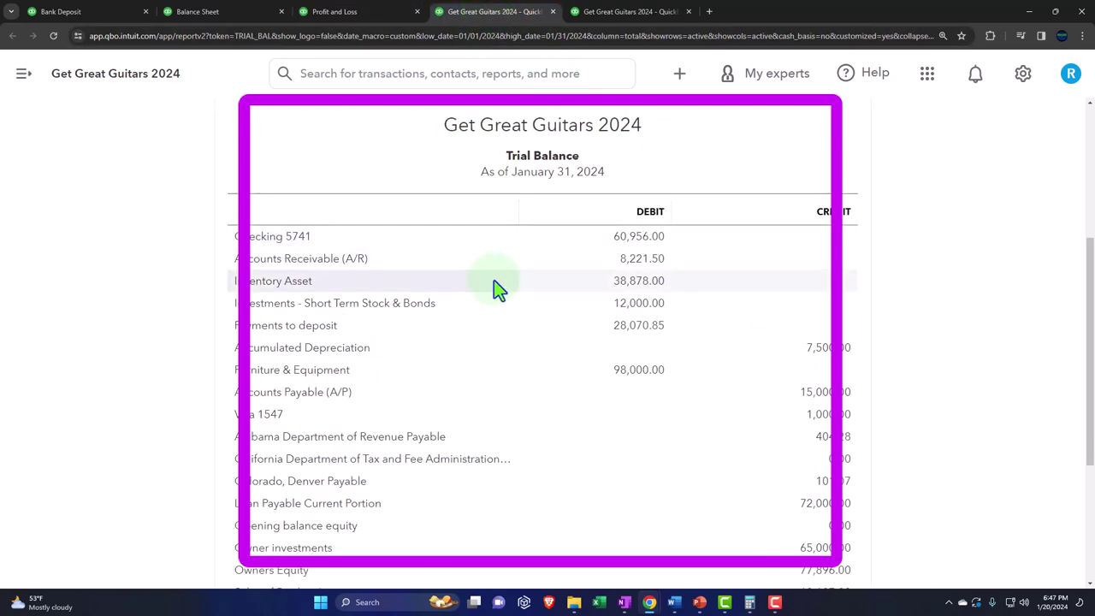
pyautogui.scroll(2, 494, 280)
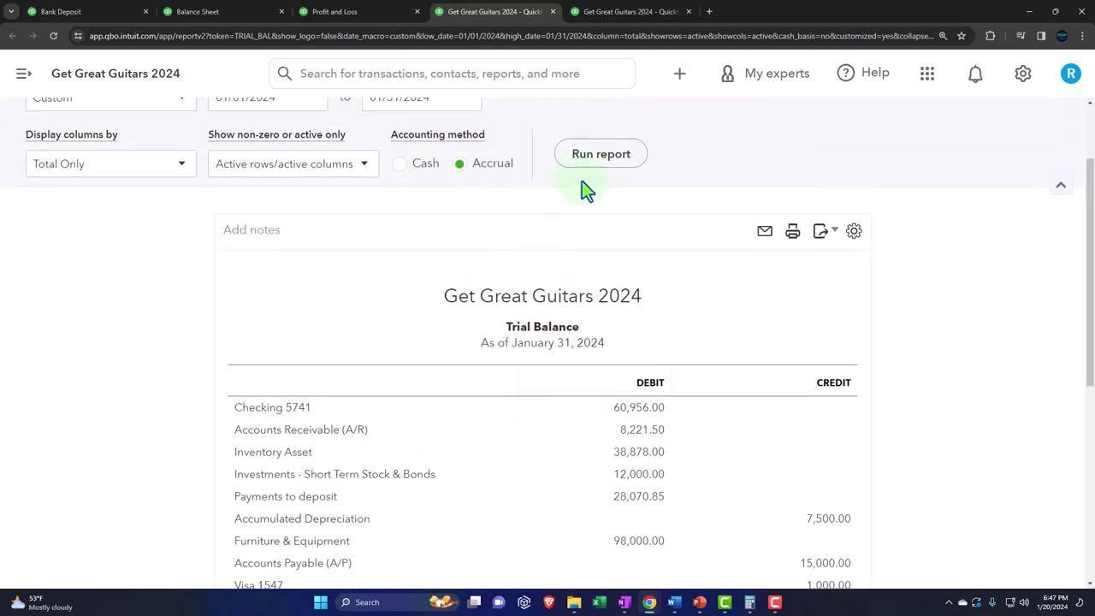
pyautogui.scroll(-3, 220, 318)
pyautogui.hotkey('ctrl', '+')
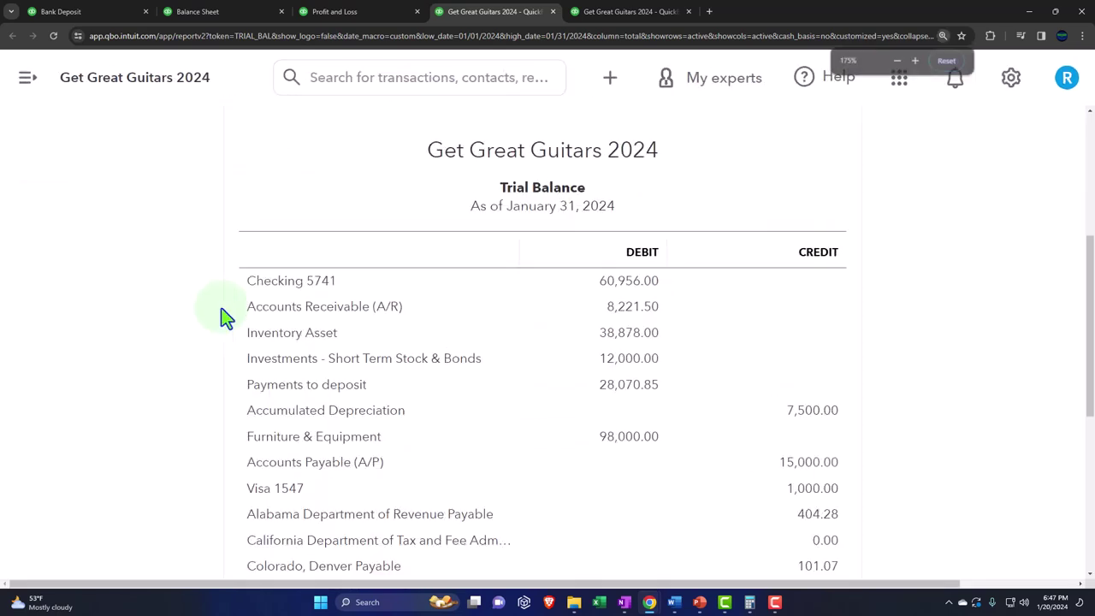
pyautogui.hotkey('ctrl', '+')
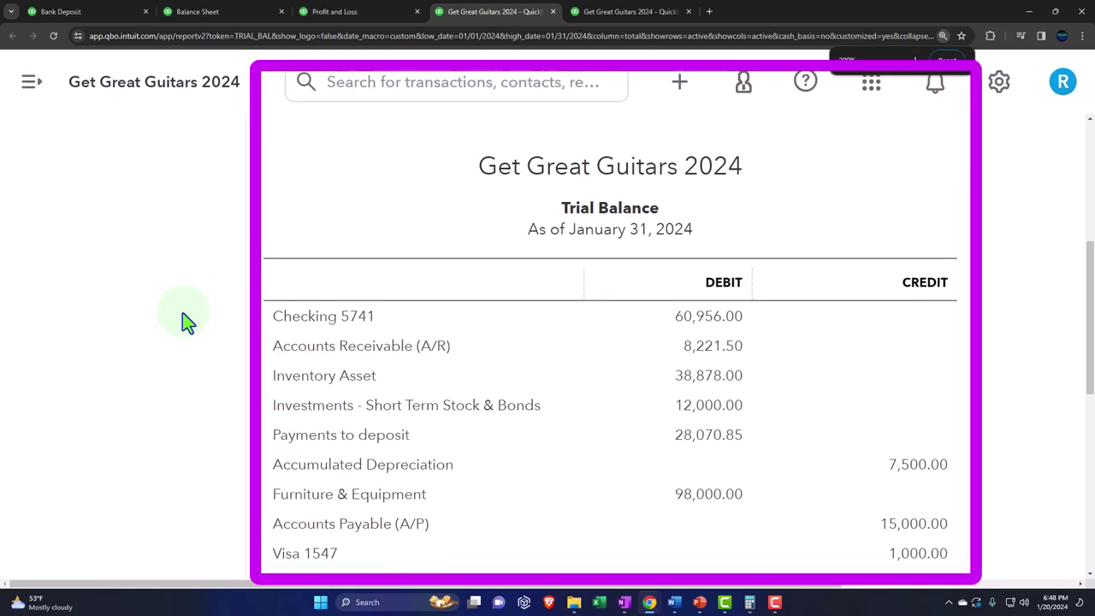
pyautogui.scroll(-2, 182, 312)
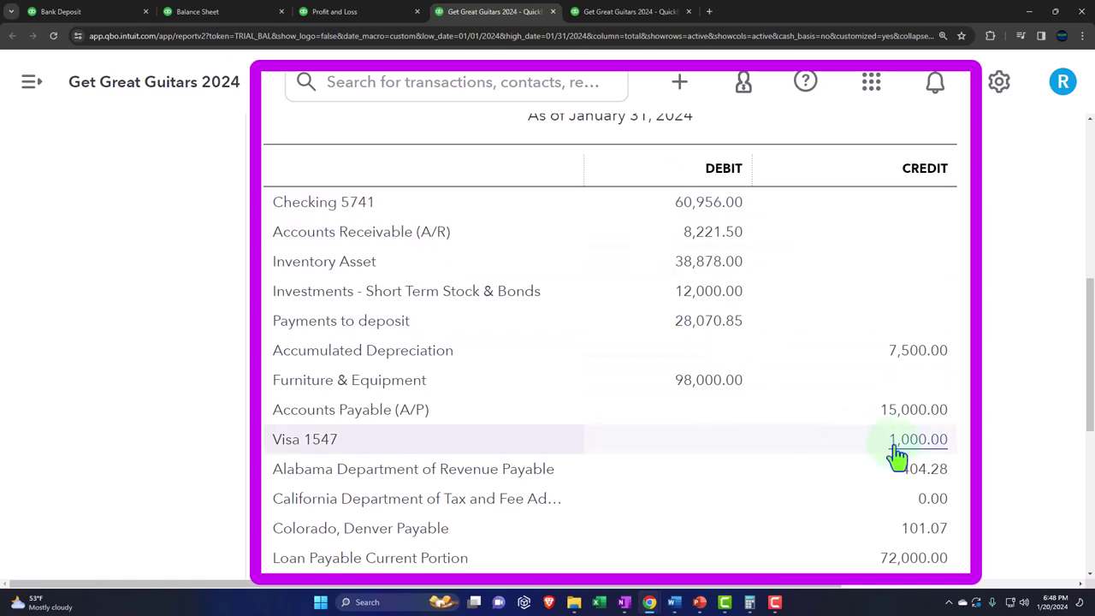
pyautogui.scroll(-3, 895, 447)
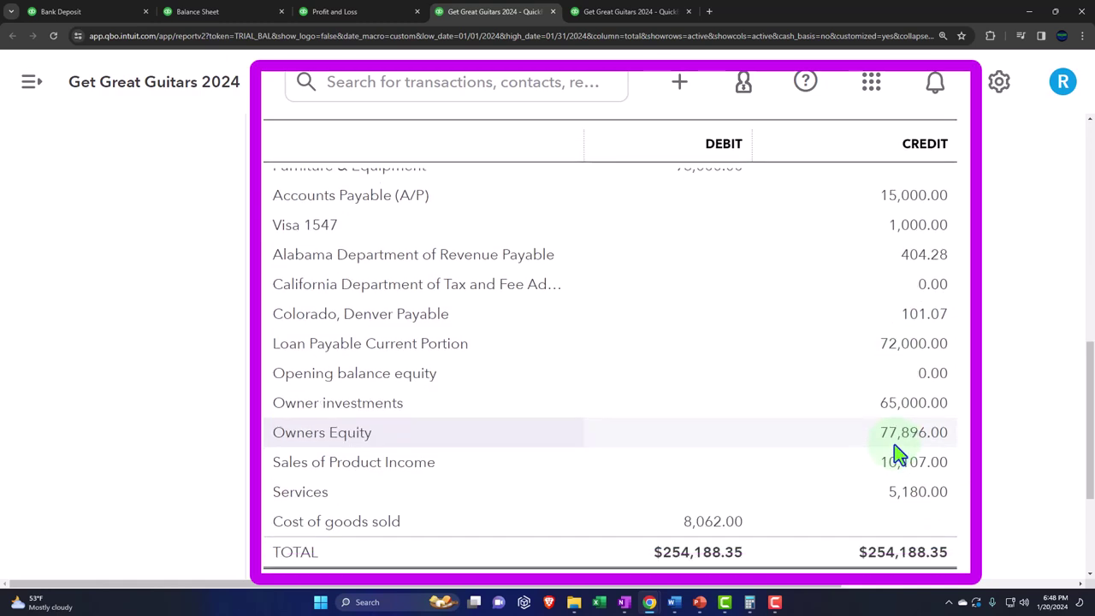
pyautogui.scroll(3, 881, 448)
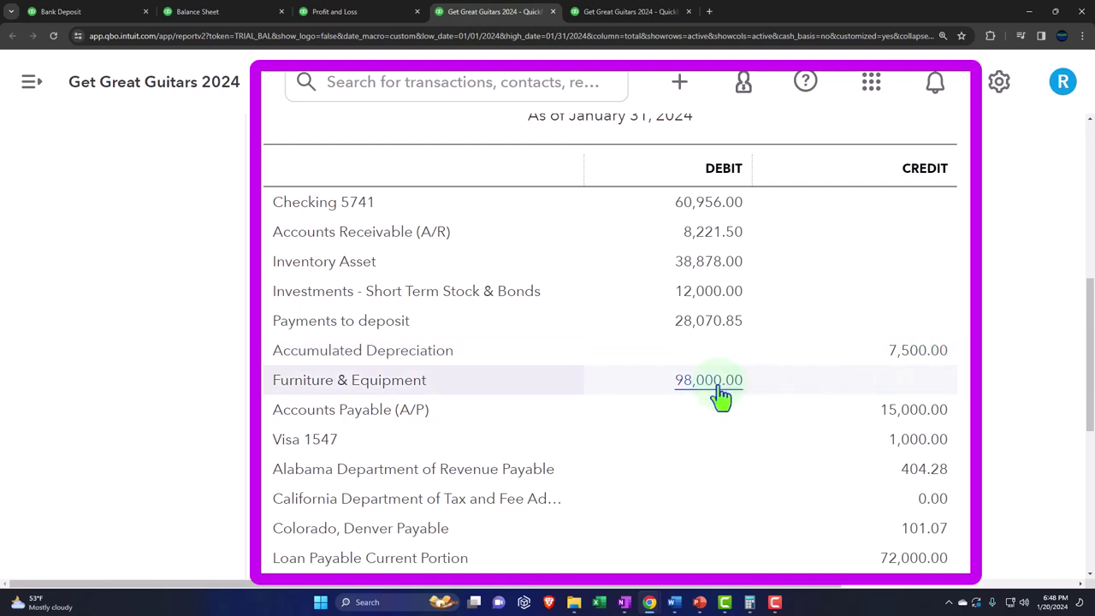
pyautogui.scroll(-1, 721, 395)
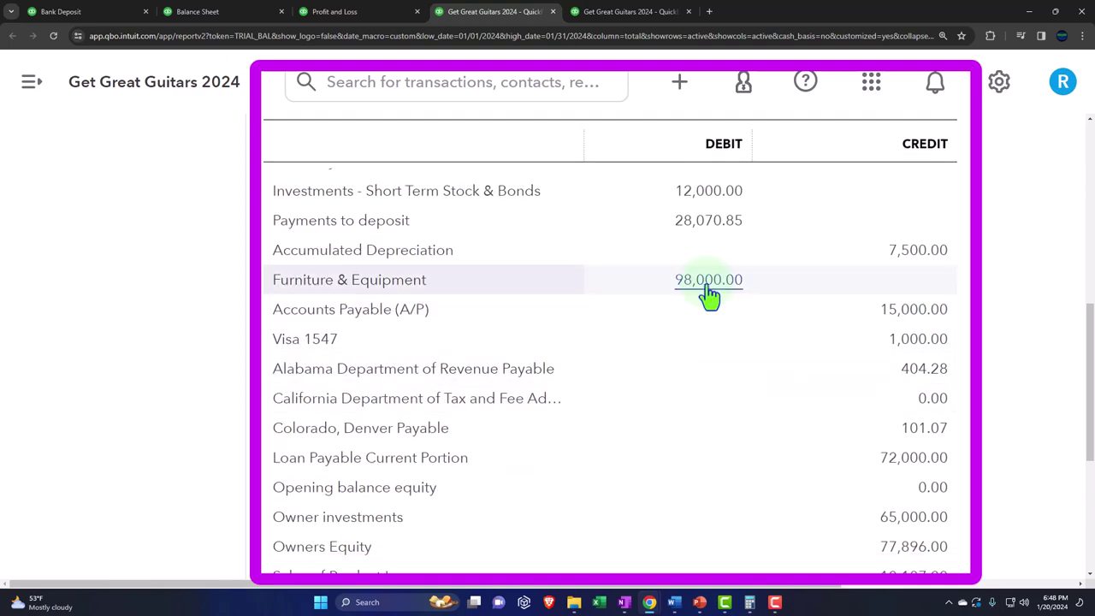
pyautogui.scroll(-1, 710, 294)
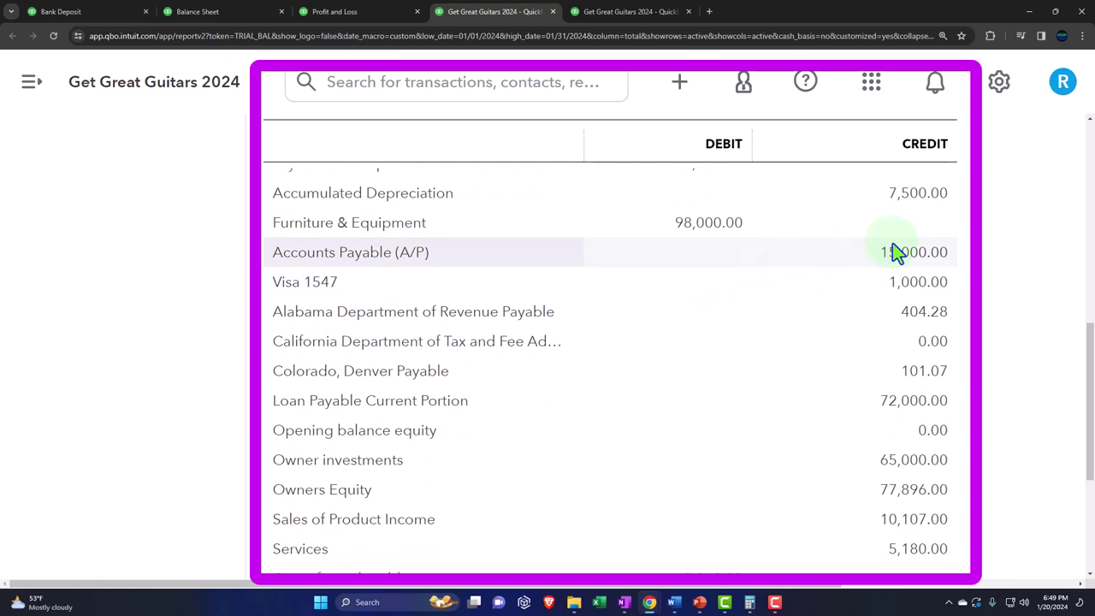
pyautogui.scroll(2, 817, 285)
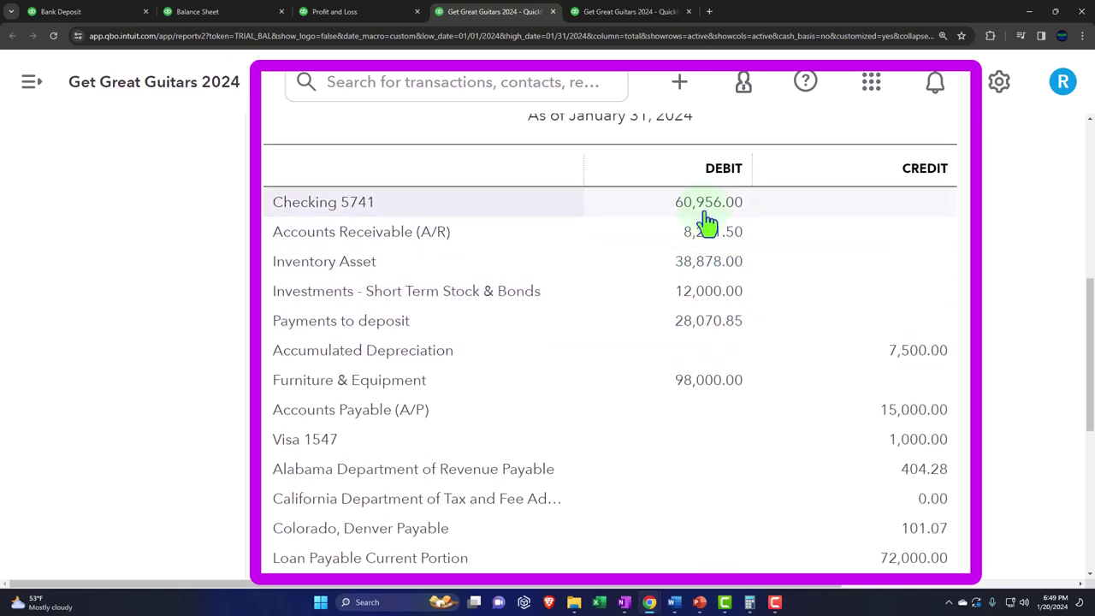
pyautogui.scroll(-2, 711, 374)
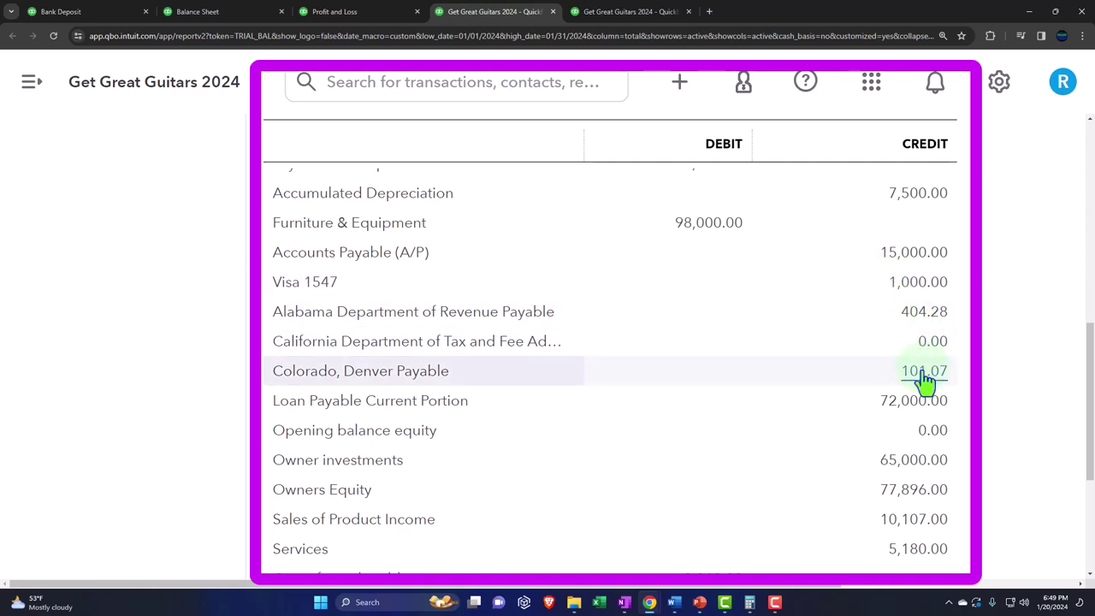
pyautogui.scroll(-1, 925, 383)
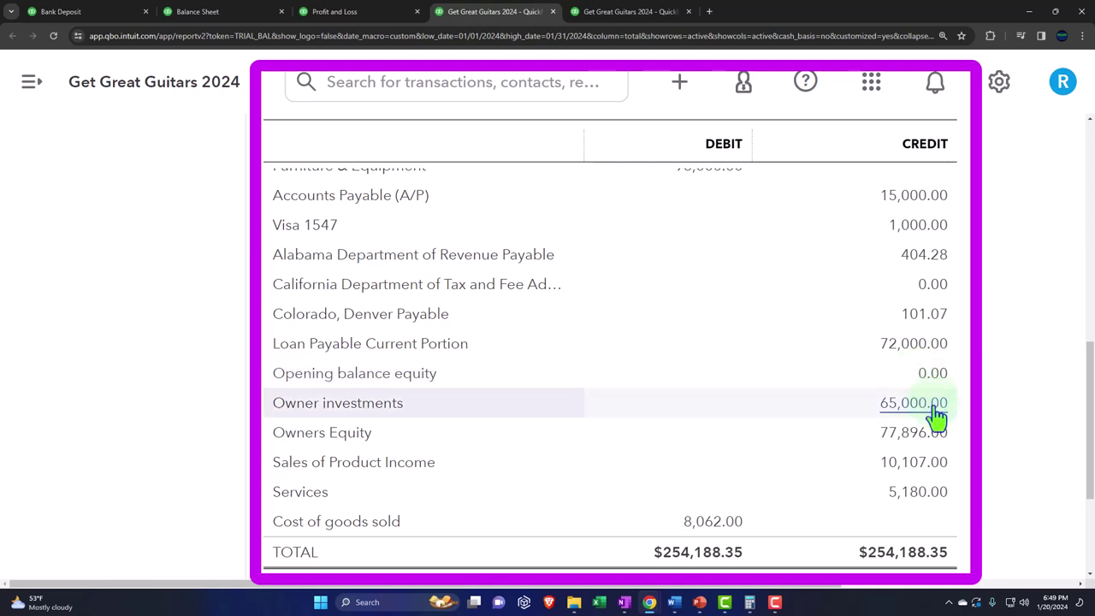
pyautogui.click(949, 470)
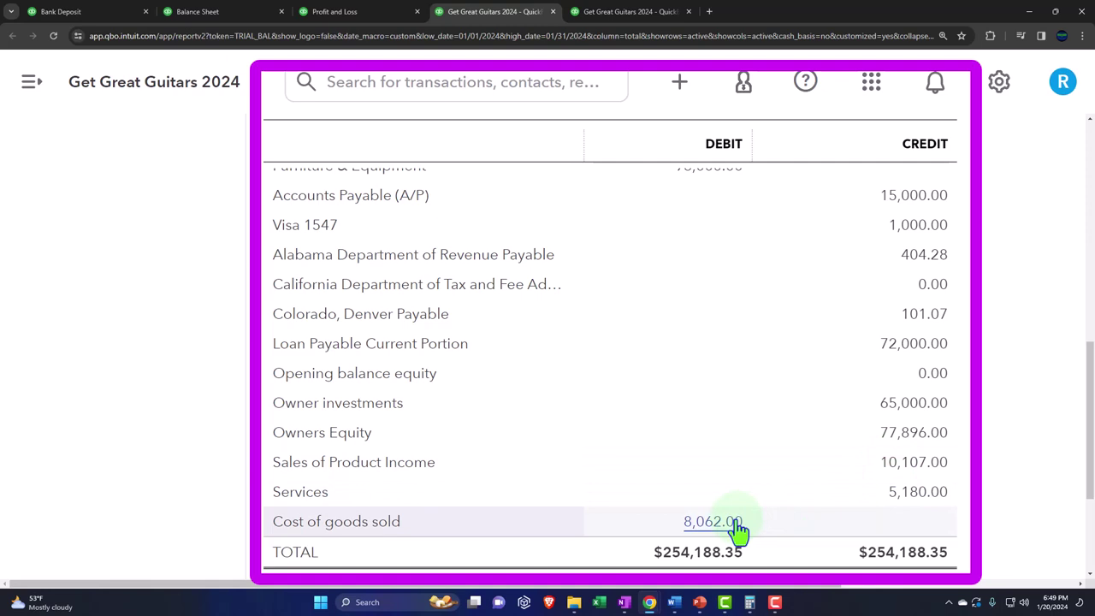
# Step: Open Calculator and compute net income from the Trial Balance as 10,107 plus 5,180 minus 8,062
pyautogui.click(751, 604)
pyautogui.moveTo(1066, 166); pyautogui.dragTo(146, 193)
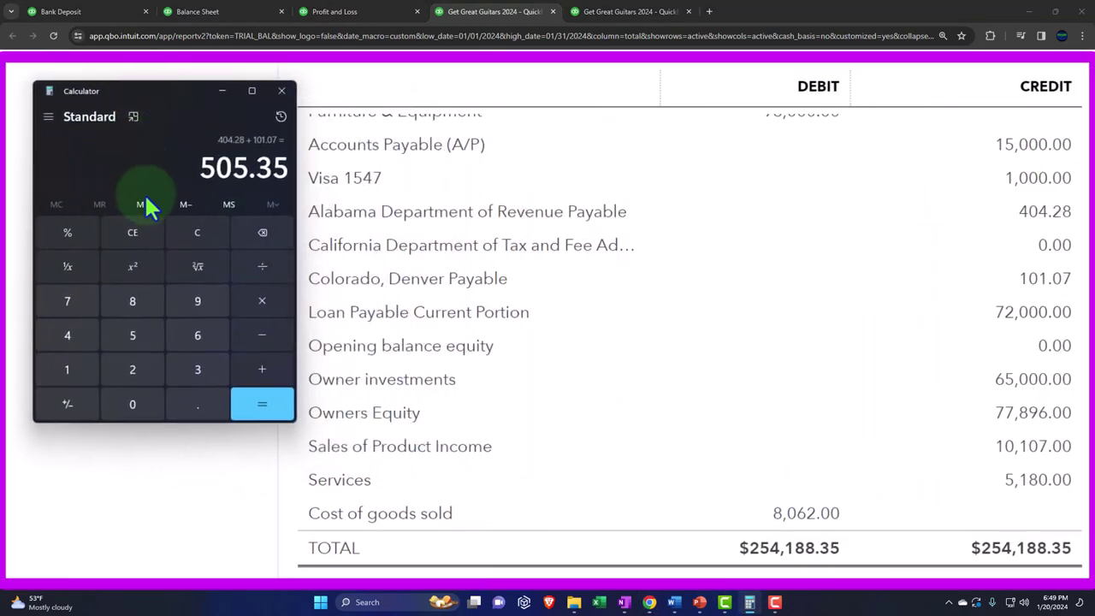
pyautogui.press('BackSpace')
pyautogui.write('10,107')
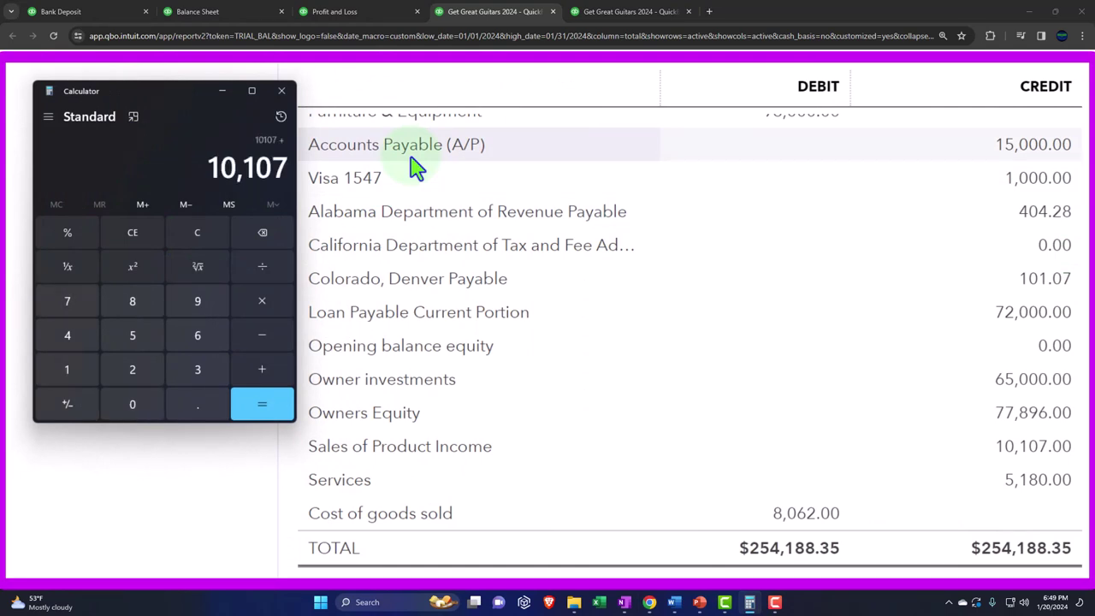
pyautogui.write('5180-80')
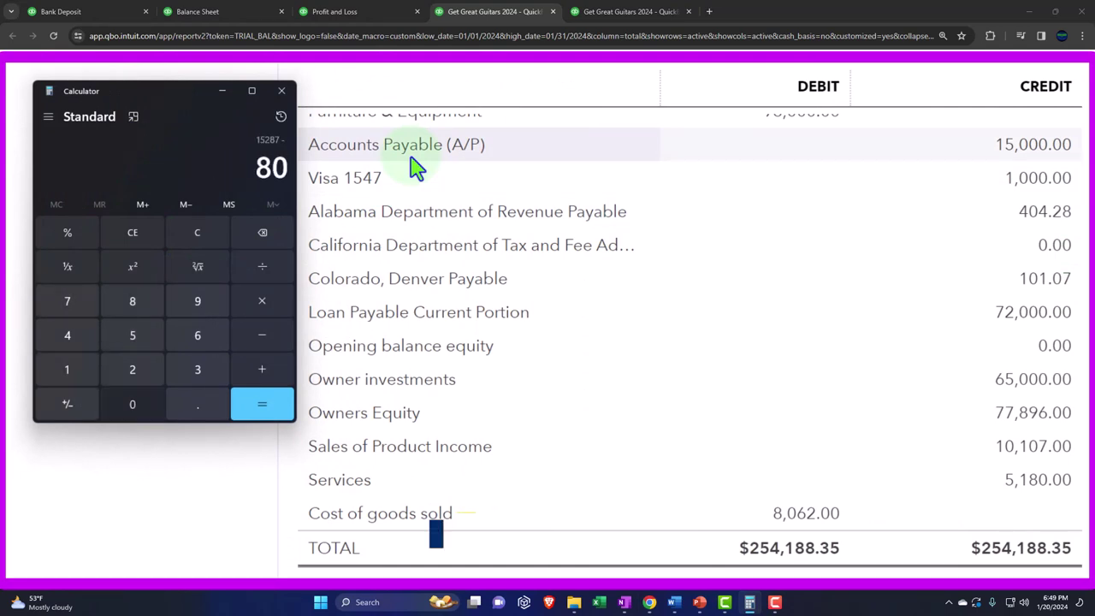
pyautogui.write('62')
pyautogui.press('Return')
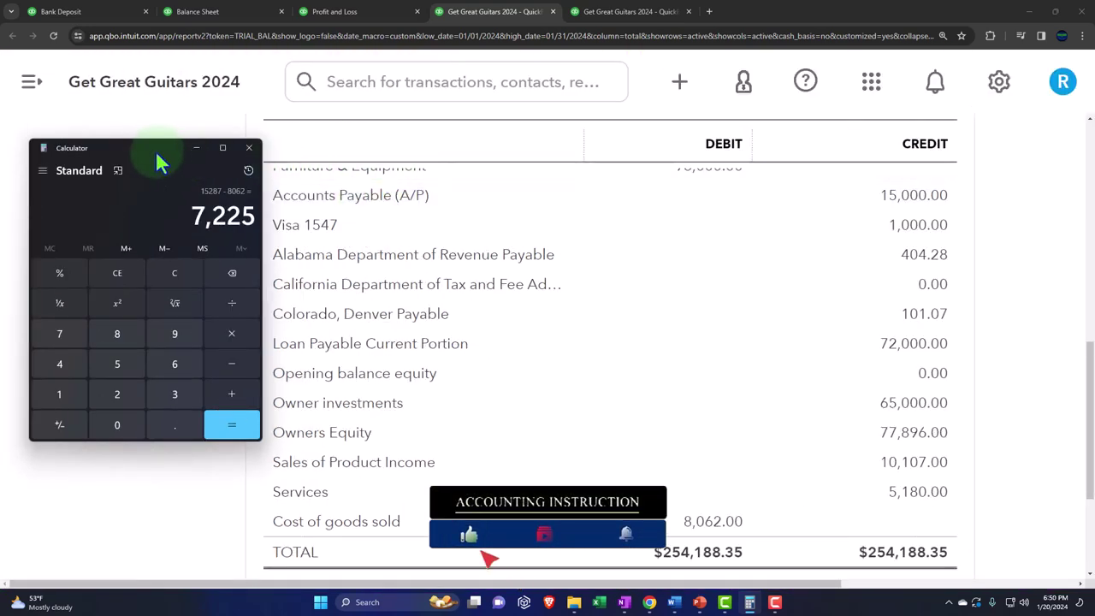
# Step: Return to the January 2024 Profit and Loss report and compare its net income with the Calculator result
pyautogui.click(334, 12)
pyautogui.scroll(-3, 625, 441)
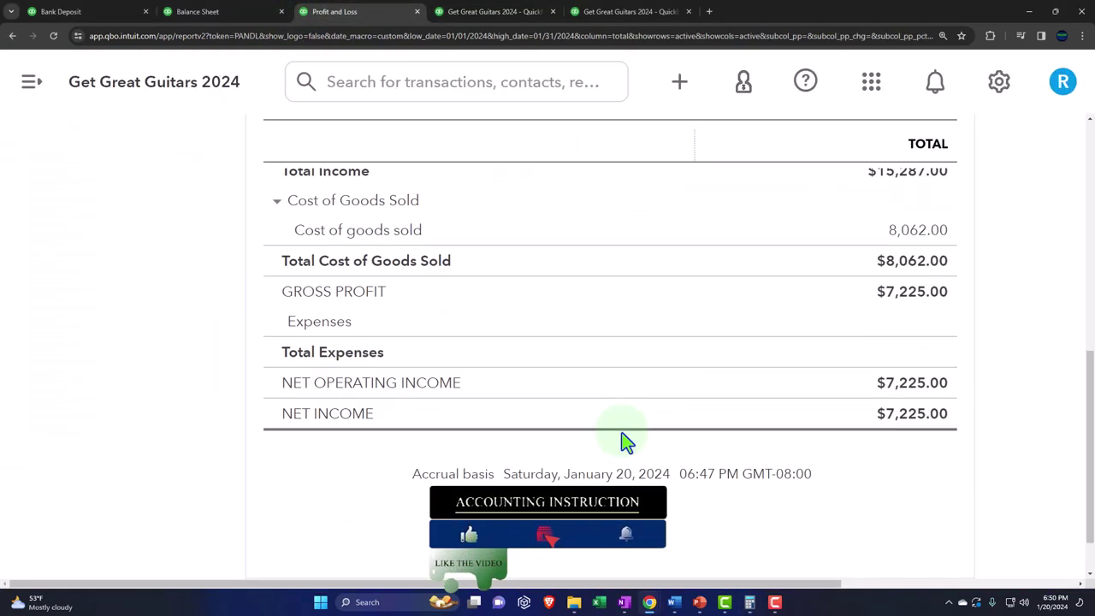
pyautogui.scroll(-1, 624, 440)
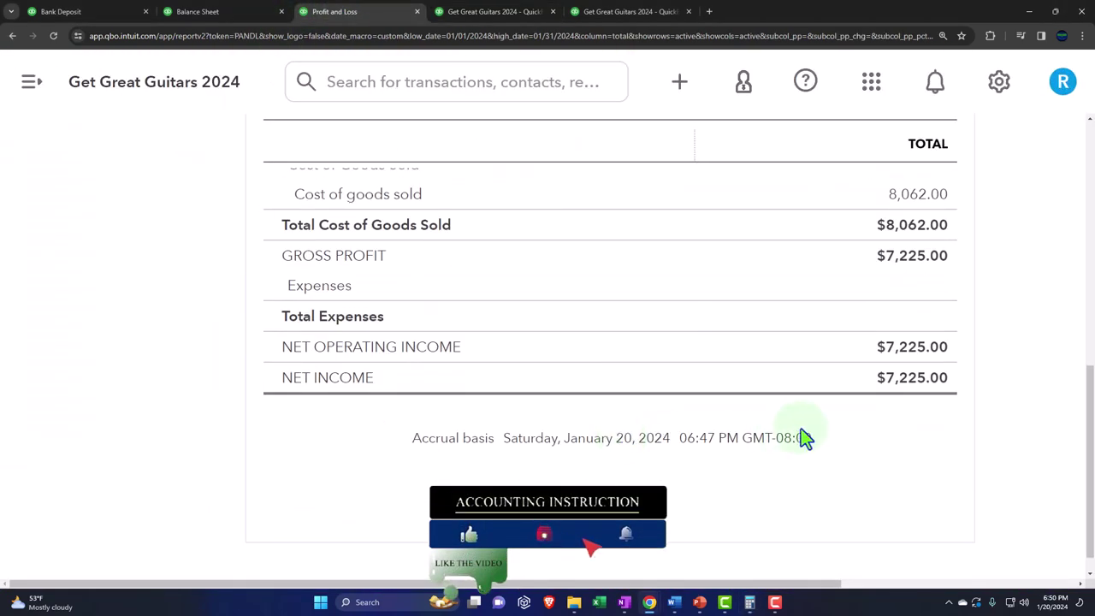
pyautogui.click(749, 603)
pyautogui.click(74, 195)
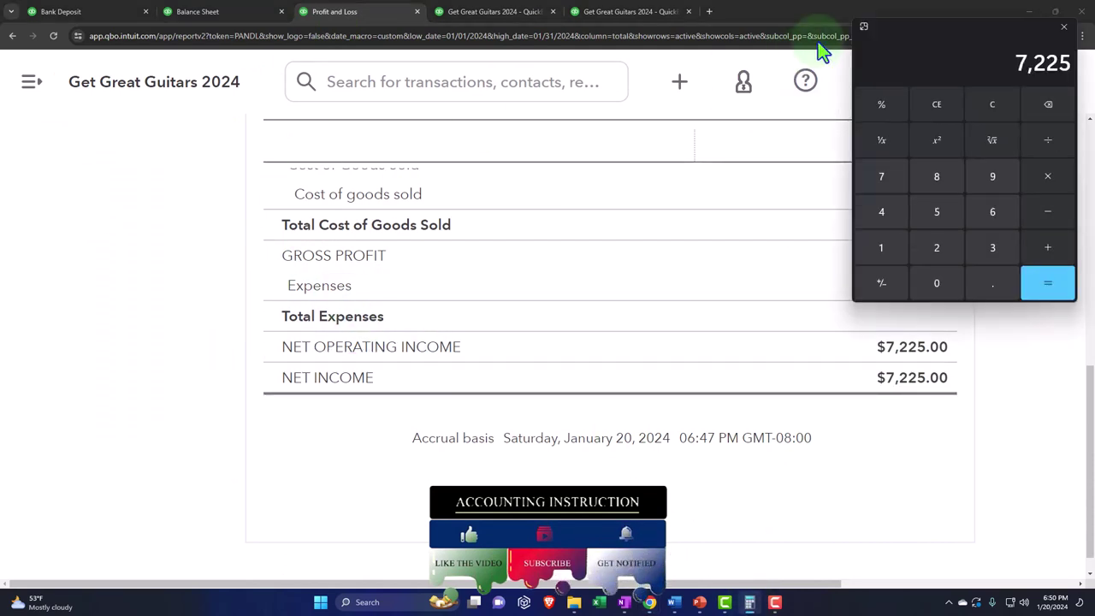
pyautogui.moveTo(921, 39); pyautogui.dragTo(1094, 222)
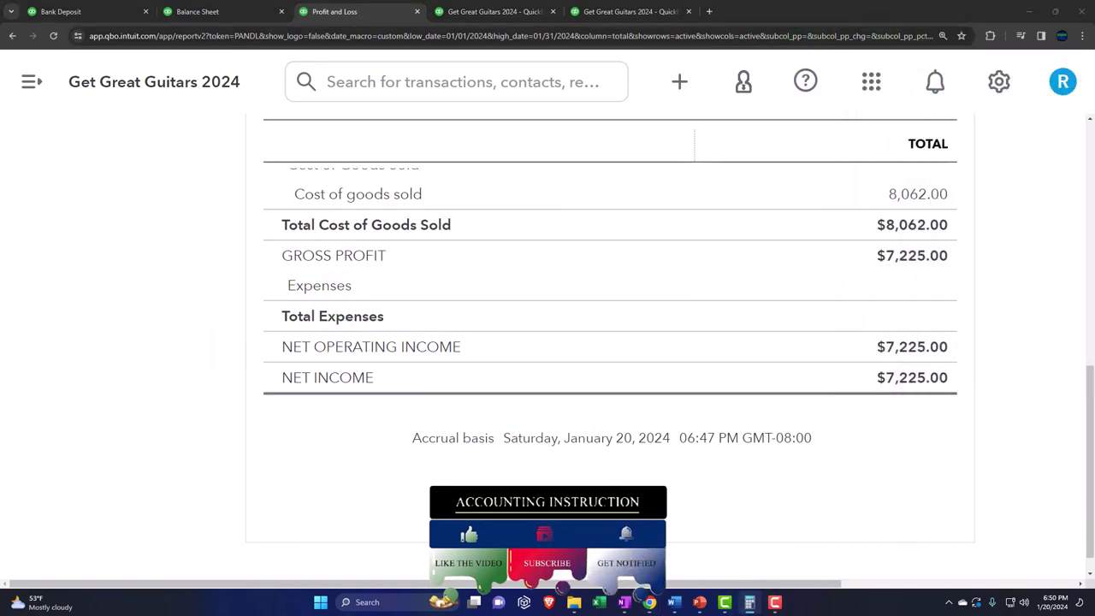
# Step: Switch to the January 31, 2024 Inventory Valuation Summary and examine the item quantities and asset values
pyautogui.click(616, 11)
pyautogui.scroll(-3, 530, 362)
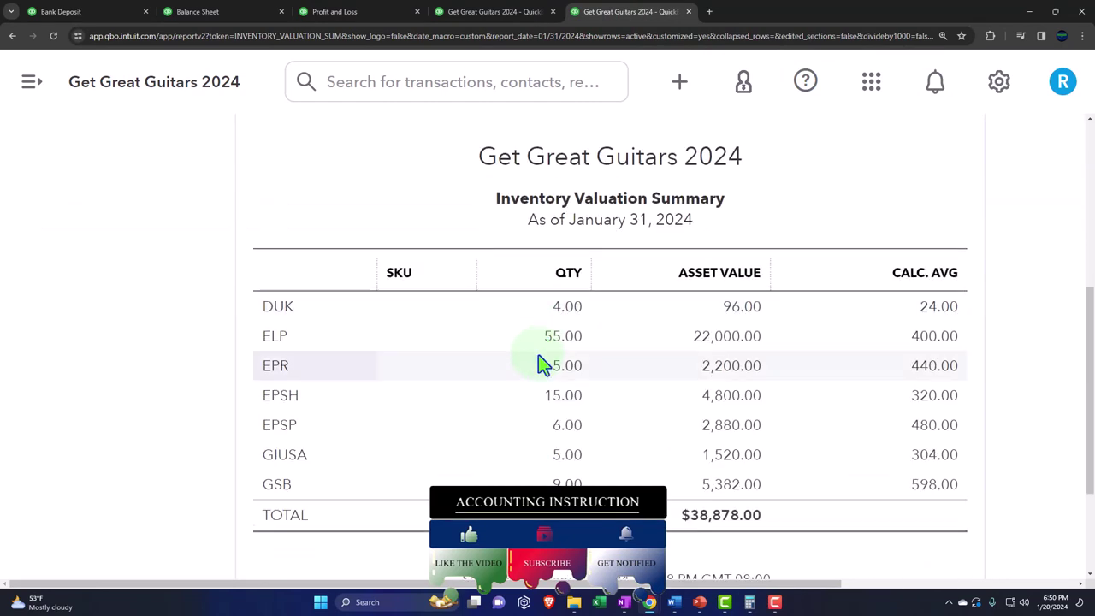
# Step: Run the Trial Balance for 01/01/2025 to 12/31/2025 and examine its equity accounts and totals
pyautogui.click(492, 11)
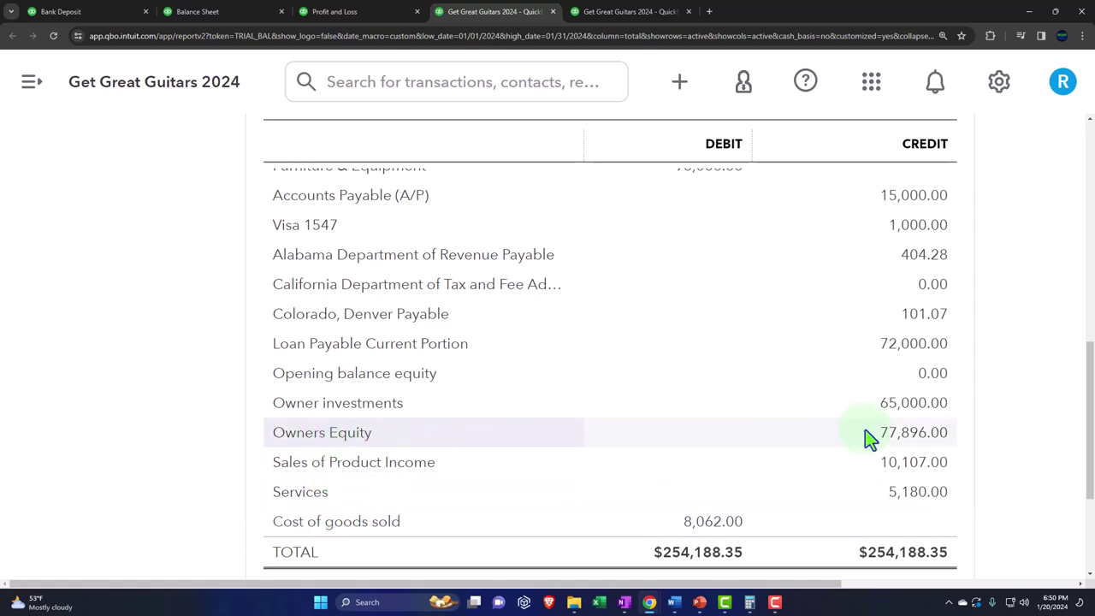
pyautogui.scroll(15, 865, 429)
pyautogui.click(386, 259)
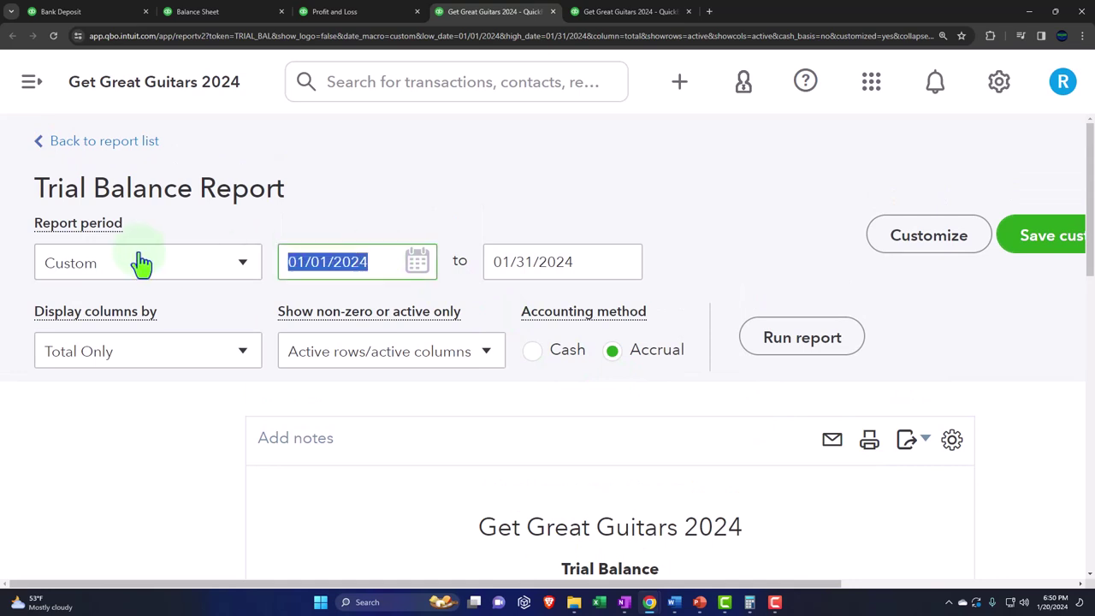
pyautogui.write('01')
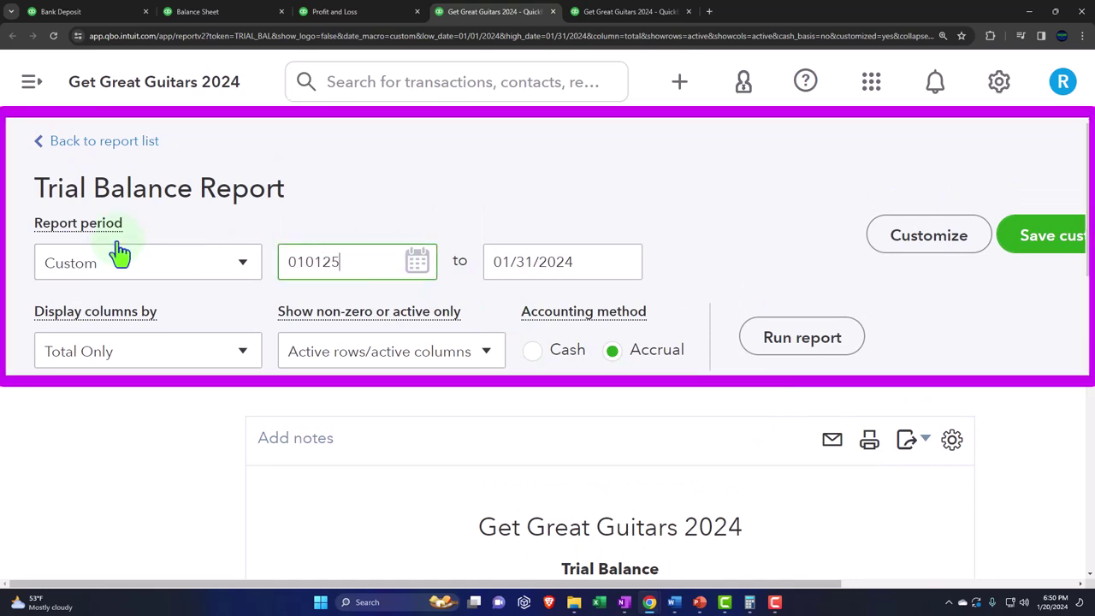
pyautogui.press('Tab')
pyautogui.write('123125')
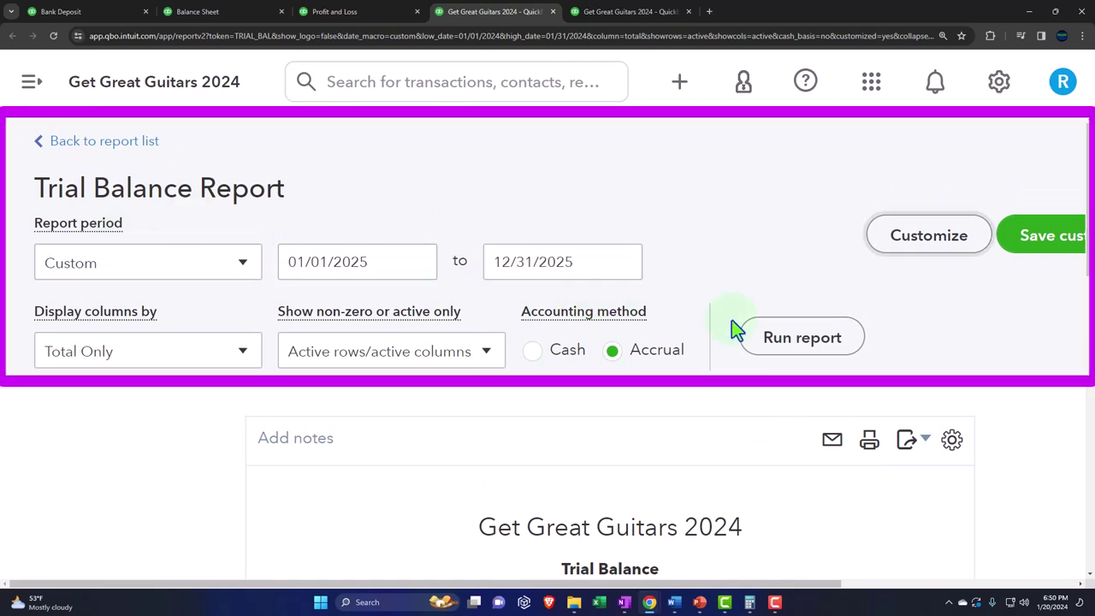
pyautogui.click(782, 353)
pyautogui.scroll(-5, 782, 354)
pyautogui.scroll(-3, 782, 354)
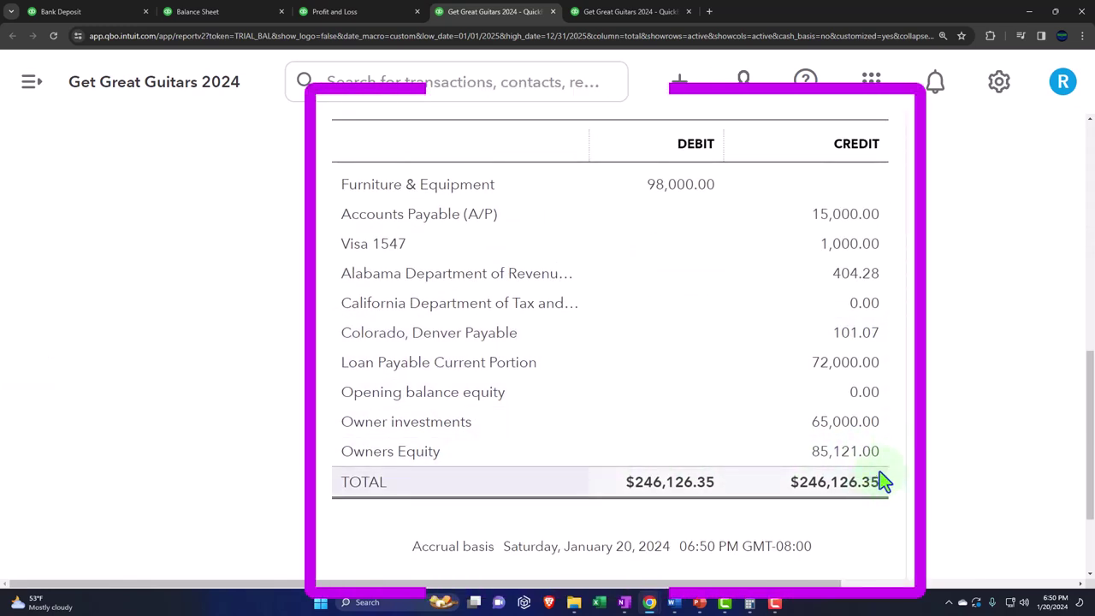
# Step: Return to the Balance Sheet and run it for the period 01/01/2025 to 12/31/2025
pyautogui.click(208, 11)
pyautogui.scroll(-3, 325, 337)
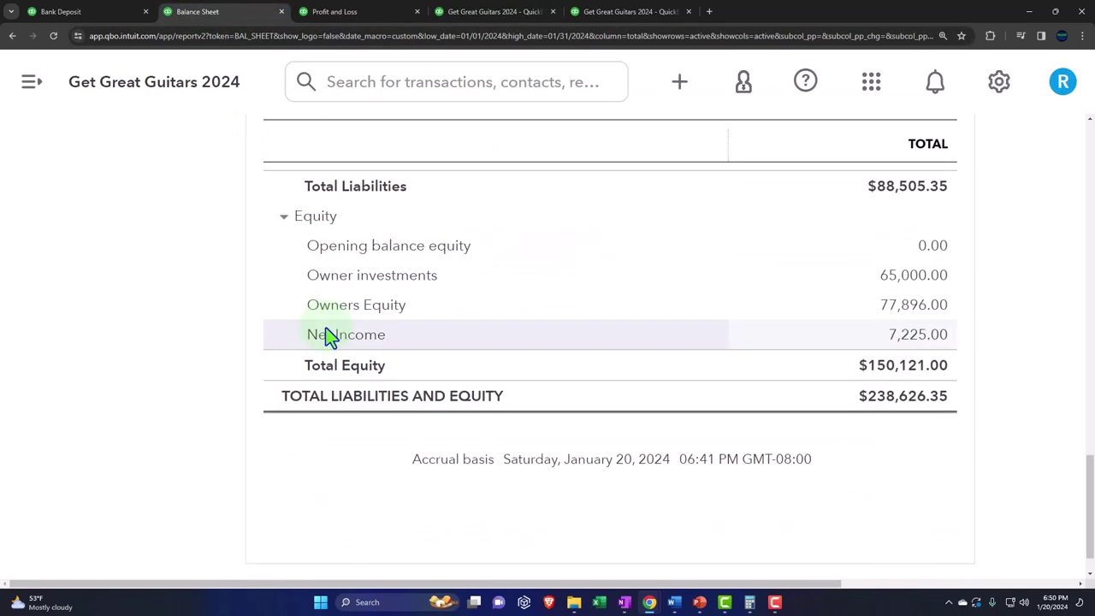
pyautogui.scroll(10, 929, 359)
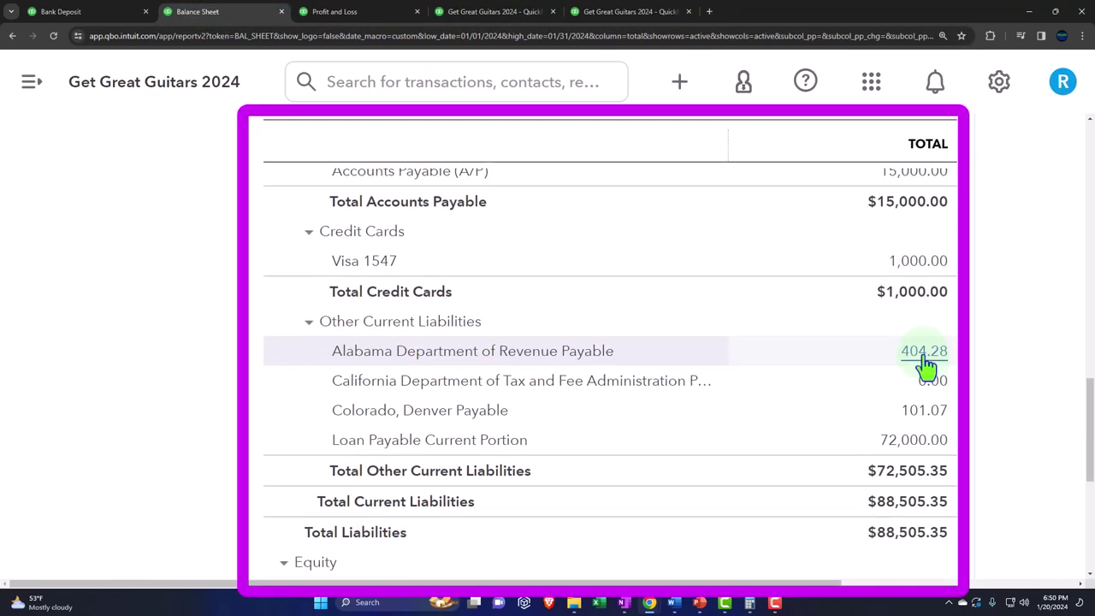
pyautogui.scroll(5, 651, 315)
pyautogui.click(391, 245)
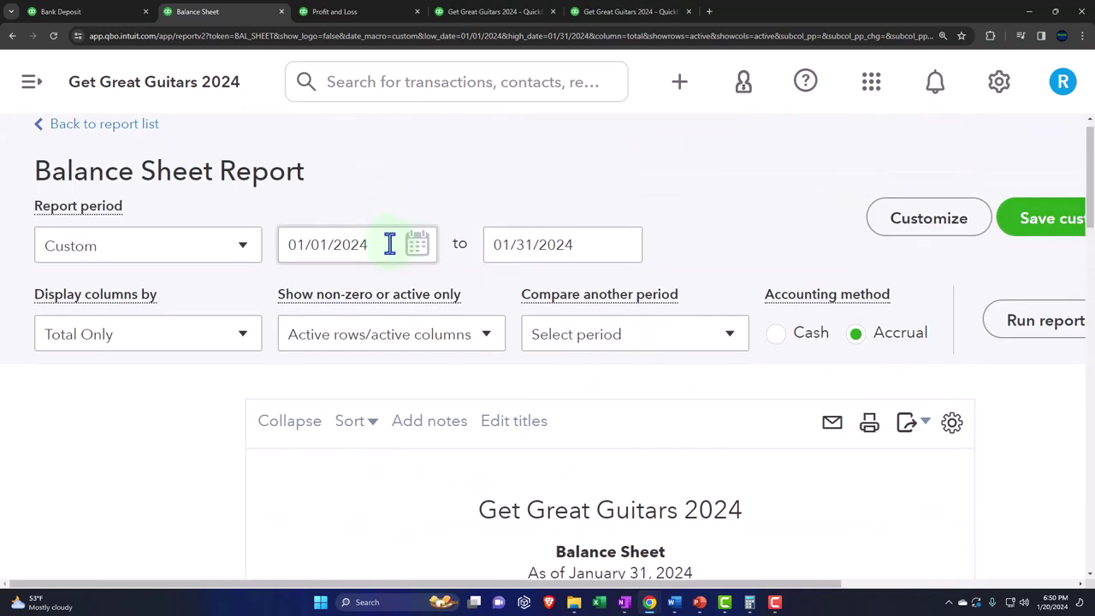
pyautogui.write('01')
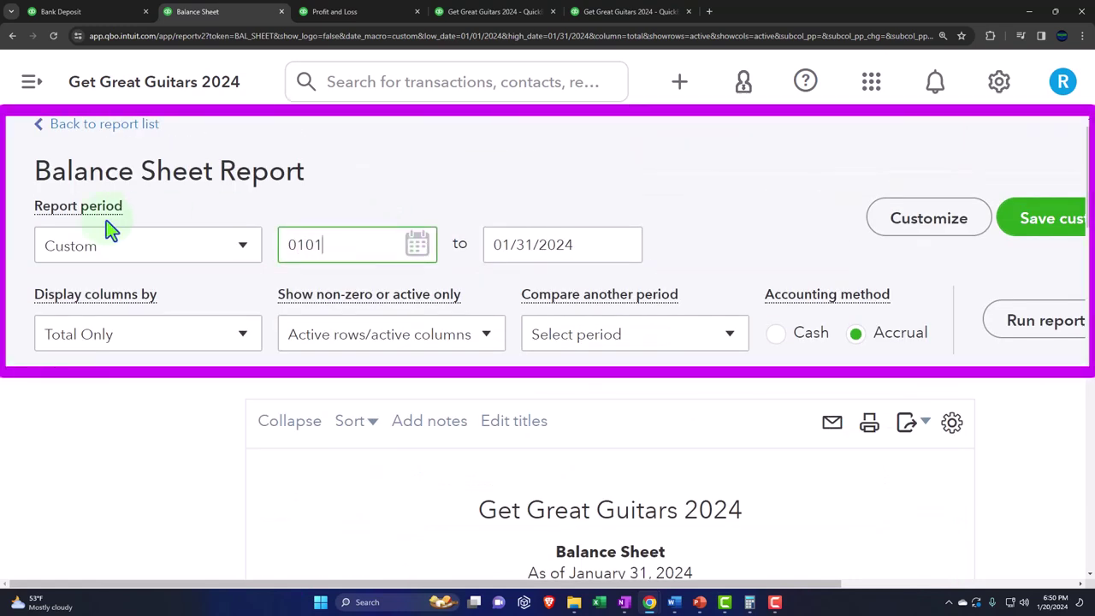
pyautogui.write('/01/2025')
pyautogui.press('Tab')
pyautogui.write('12/31/2025')
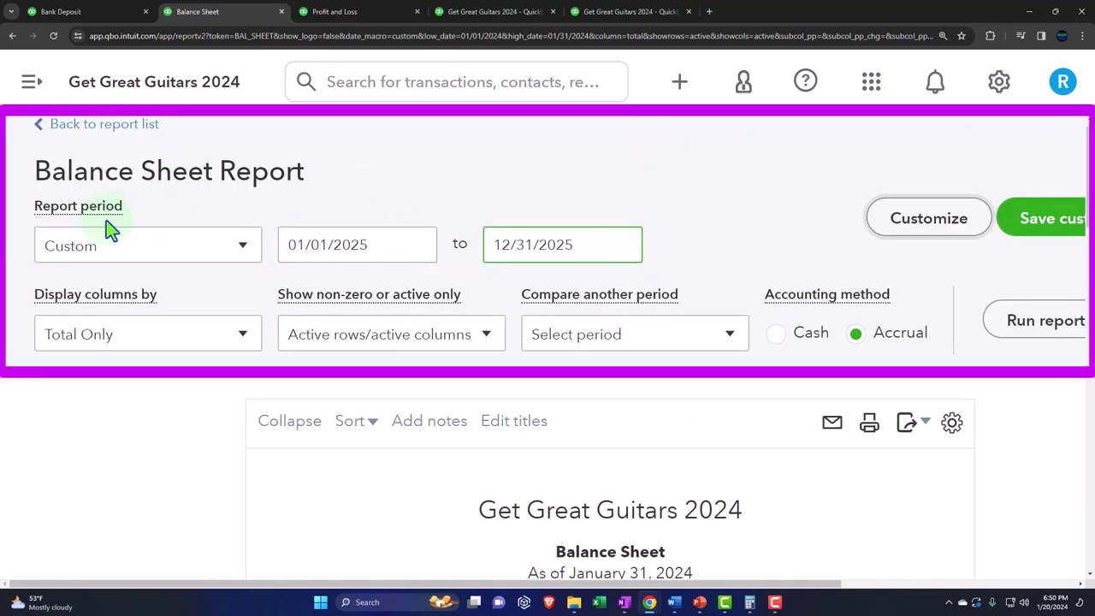
pyautogui.press('Tab')
pyautogui.click(1022, 321)
# Step: Examine the 2025 Balance Sheet from the assets down to the Owners Equity and Net Income lines
pyautogui.scroll(-10, 945, 334)
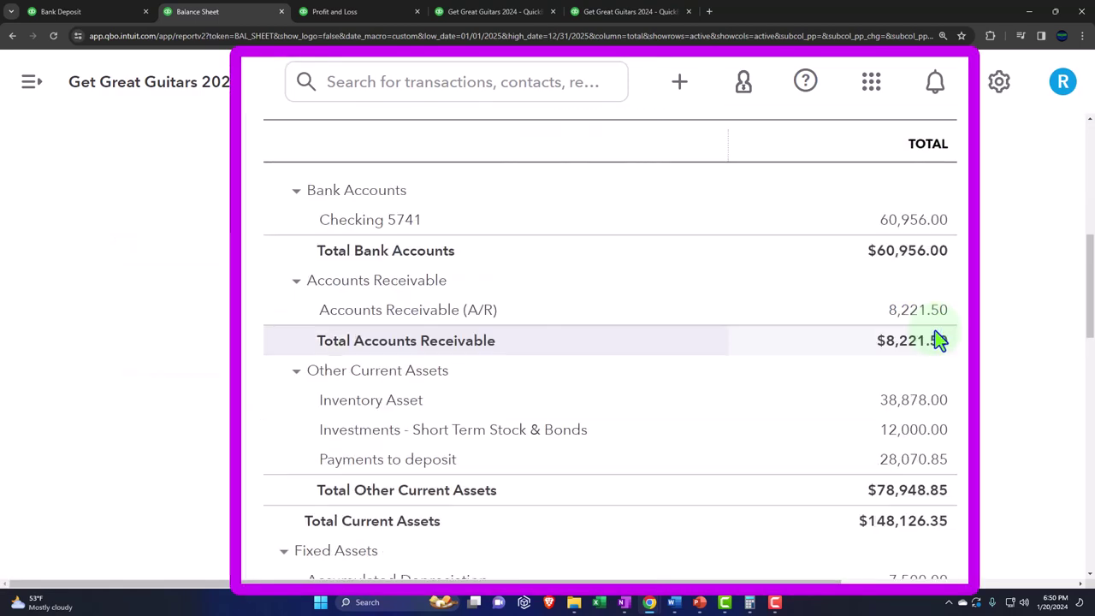
pyautogui.scroll(-6, 955, 441)
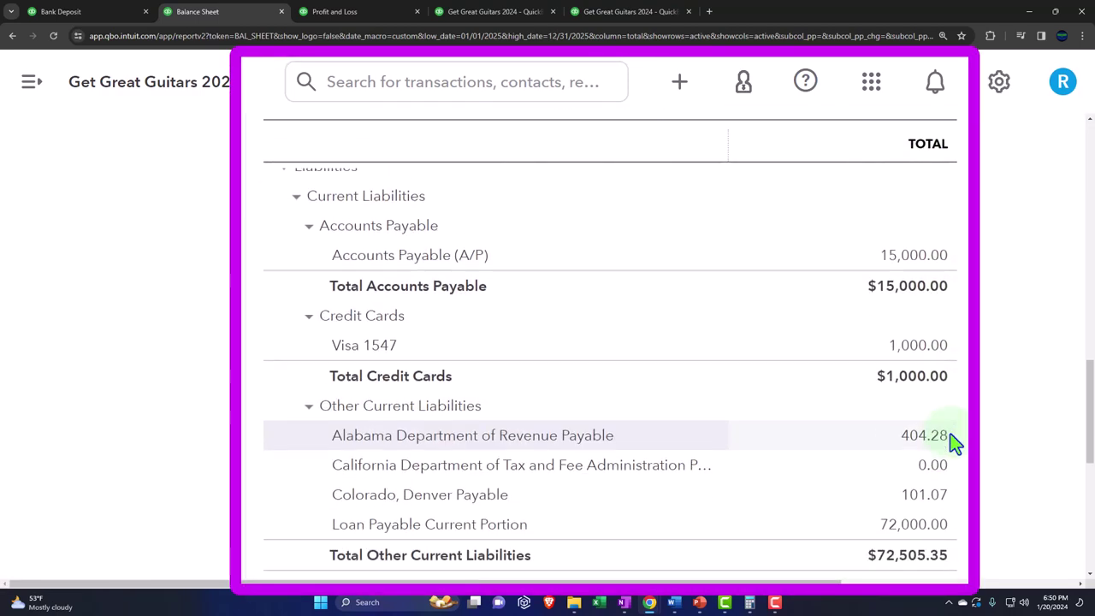
pyautogui.scroll(-1, 952, 435)
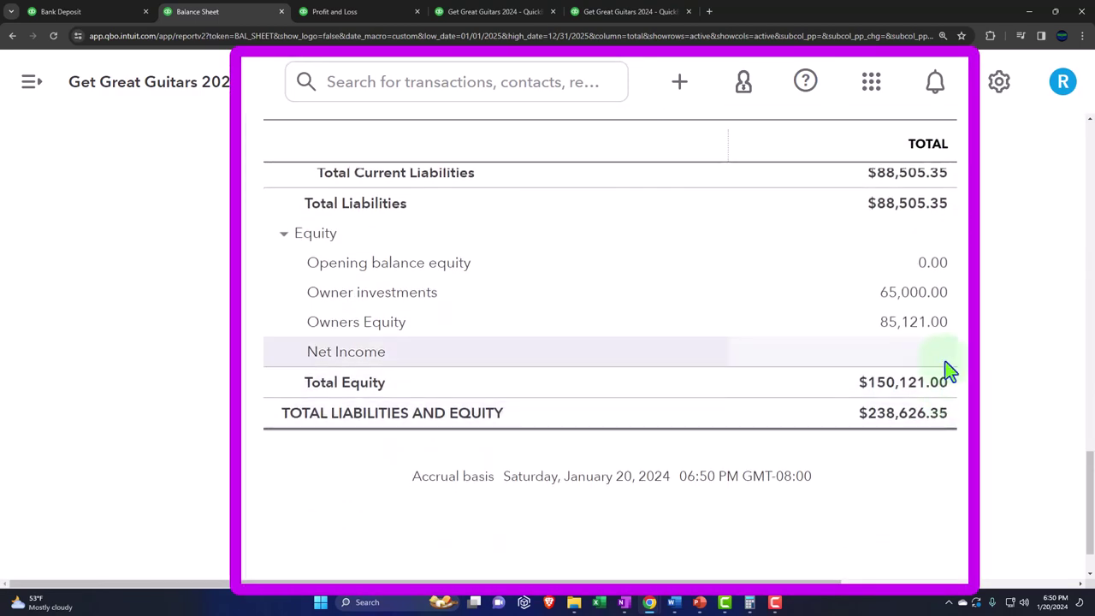